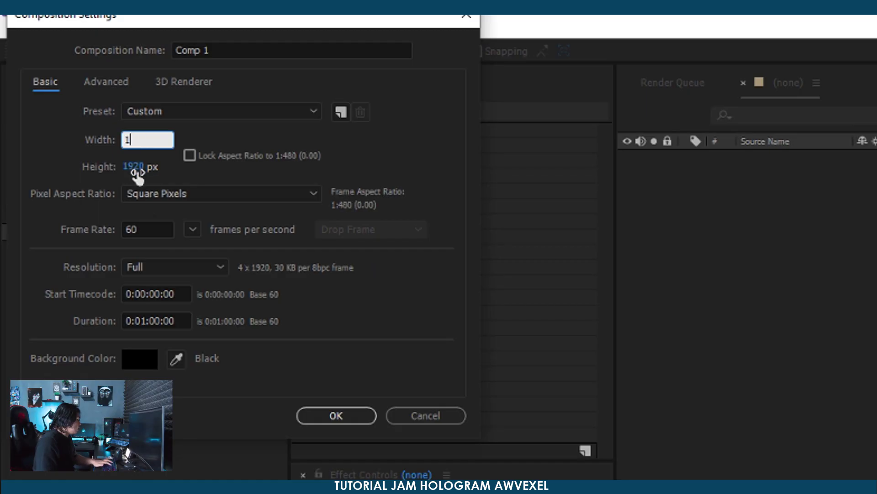
# Set the new composition's width to 1080 px, keeping its frame rate at 60 frames per second.
pyautogui.write('080')
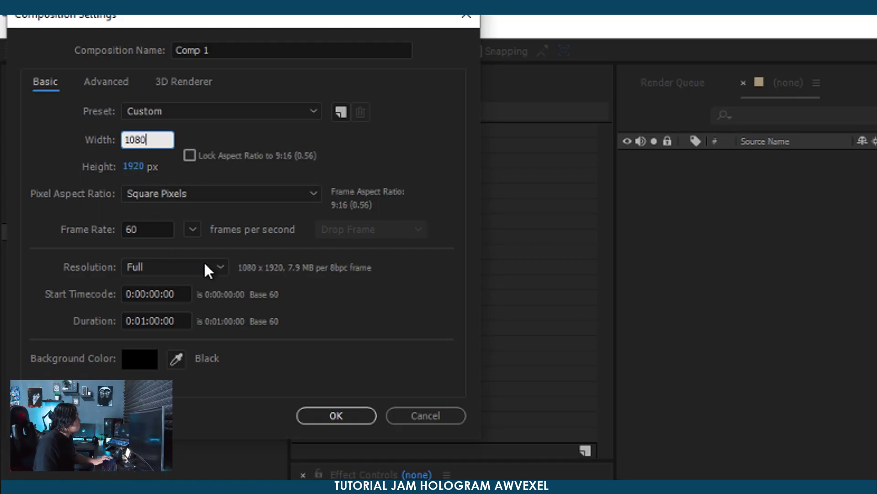
pyautogui.click(153, 228)
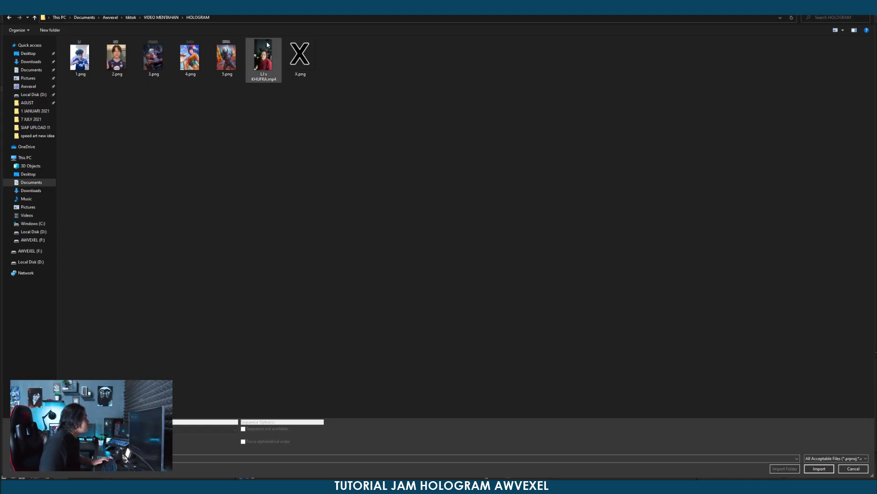
# Import the LJ x KHUFRA.mp4 video and add it to the Comp 1 timeline, widening the timeline area.
pyautogui.doubleClick(262, 59)
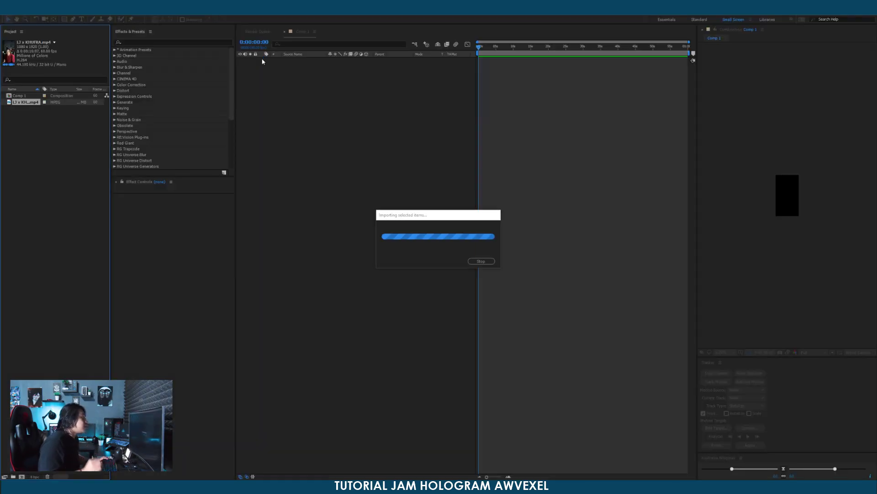
pyautogui.click(28, 111)
pyautogui.click(28, 95)
pyautogui.click(26, 102)
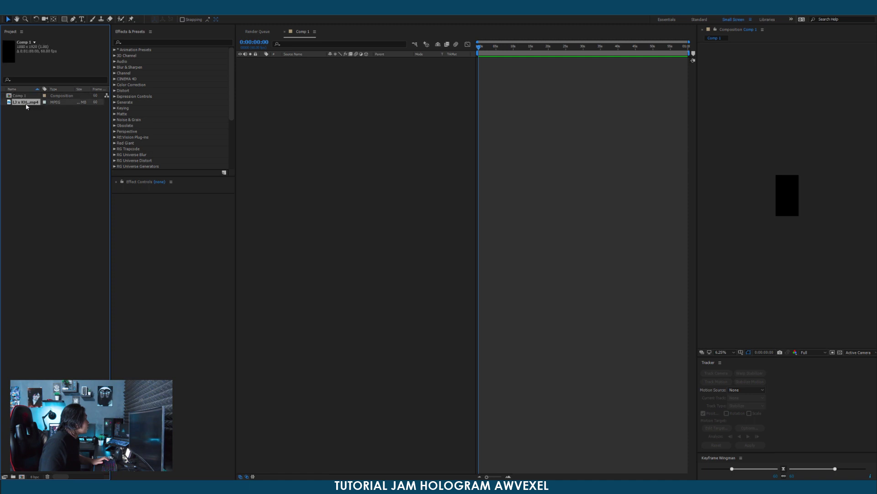
pyautogui.moveTo(494, 129); pyautogui.dragTo(494, 129)
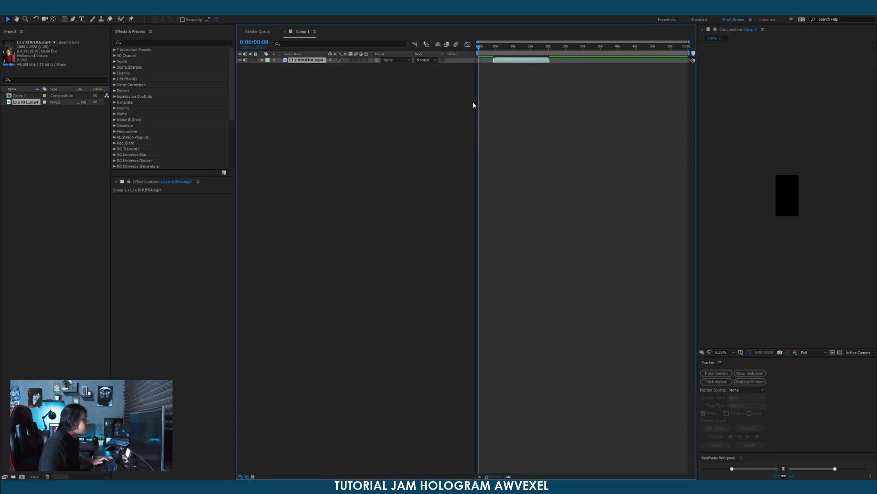
pyautogui.moveTo(235, 132); pyautogui.dragTo(200, 129)
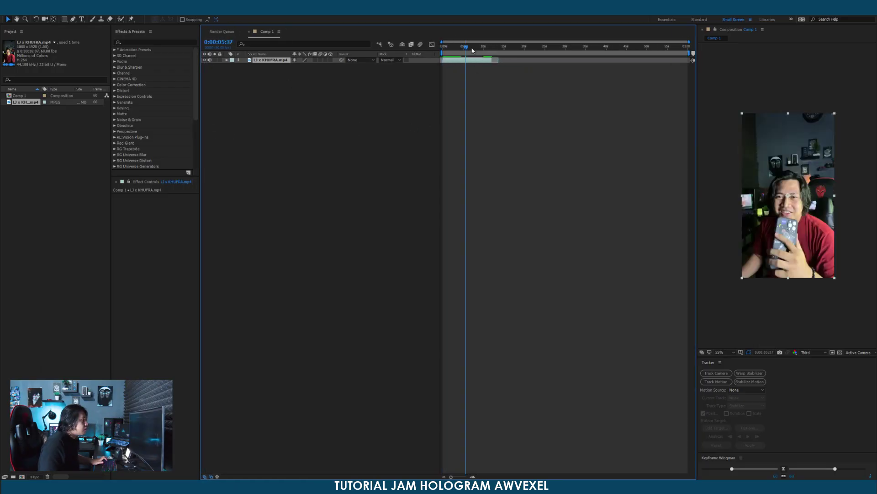
# Trim off the video before 0:00:06:33 and preview the remaining clip from the start of the composition.
pyautogui.click(472, 49)
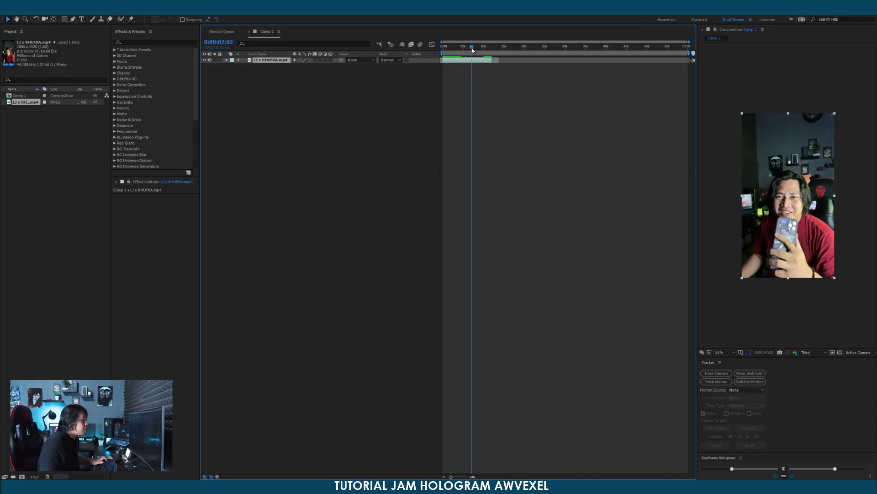
pyautogui.press('space')
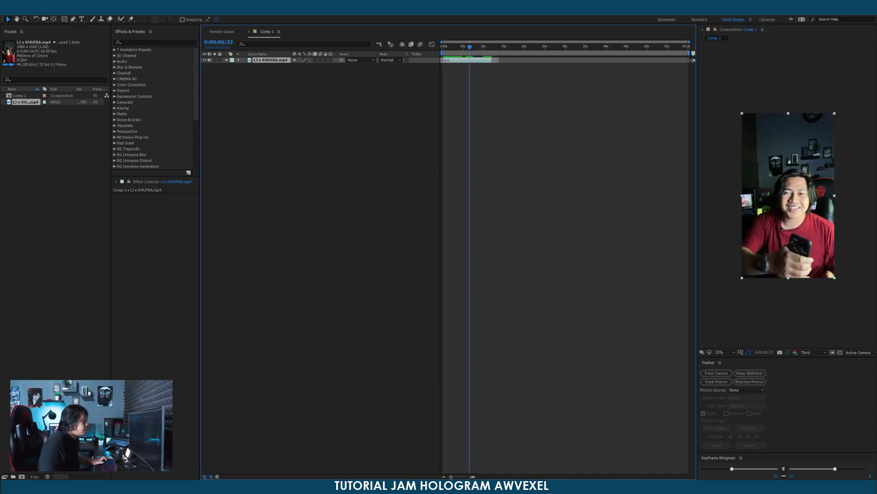
pyautogui.click(442, 48)
pyautogui.press('space')
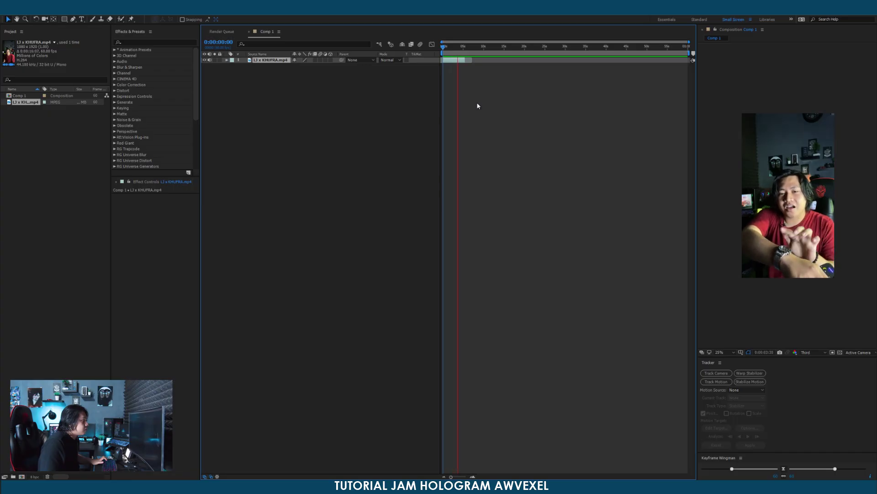
pyautogui.click(466, 48)
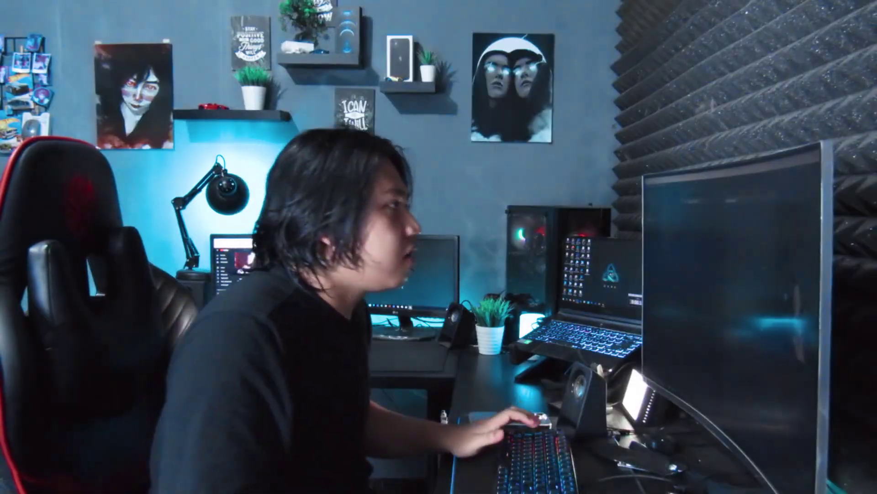
# Add a null object to the composition and trim its end to match the end of the video clip.
pyautogui.rightClick(439, 74)
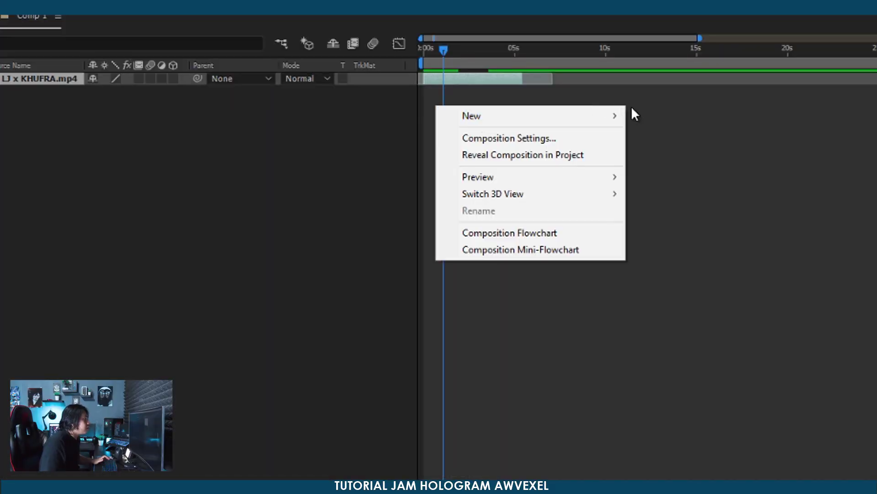
pyautogui.rightClick(443, 88)
pyautogui.moveTo(490, 96)
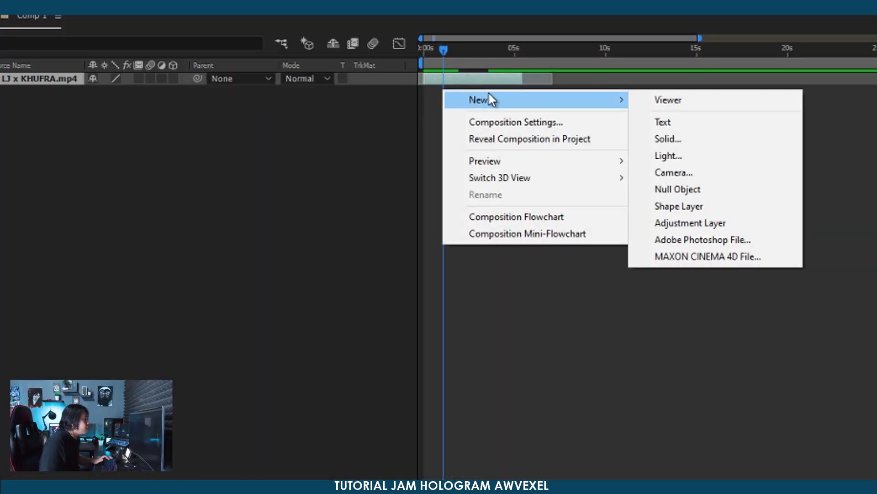
pyautogui.click(680, 189)
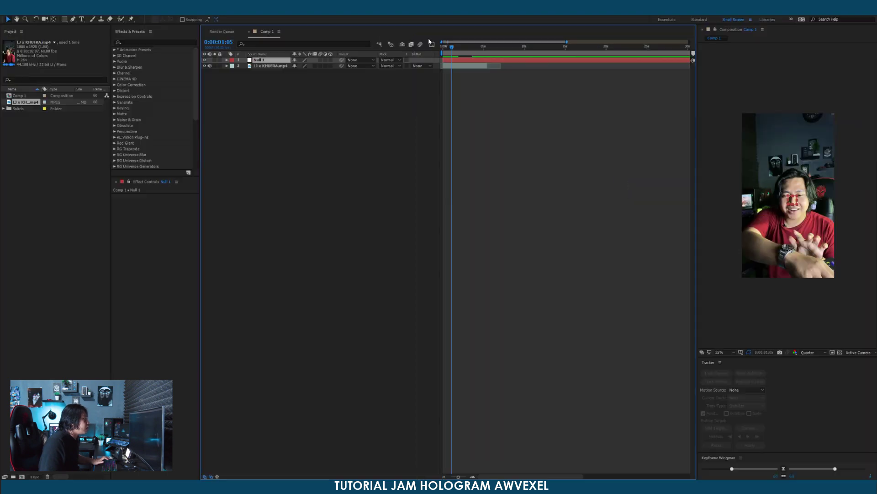
pyautogui.moveTo(461, 49); pyautogui.dragTo(495, 60)
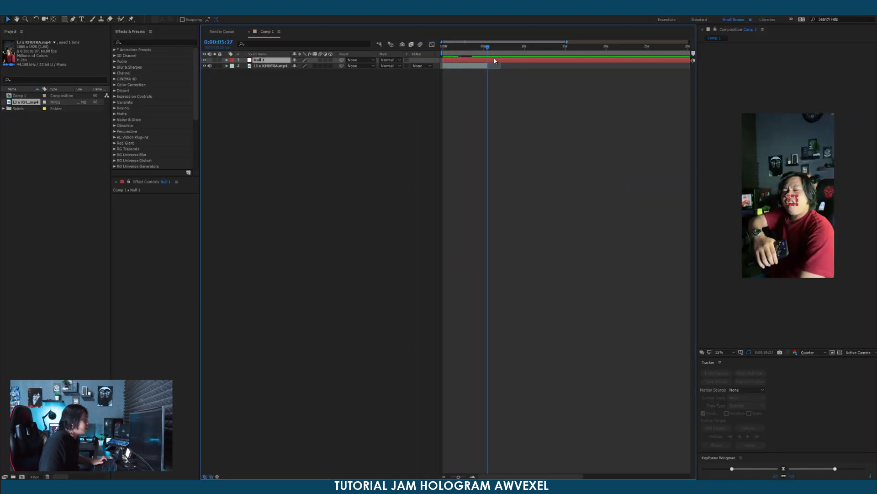
pyautogui.hotkey('alt', ']')
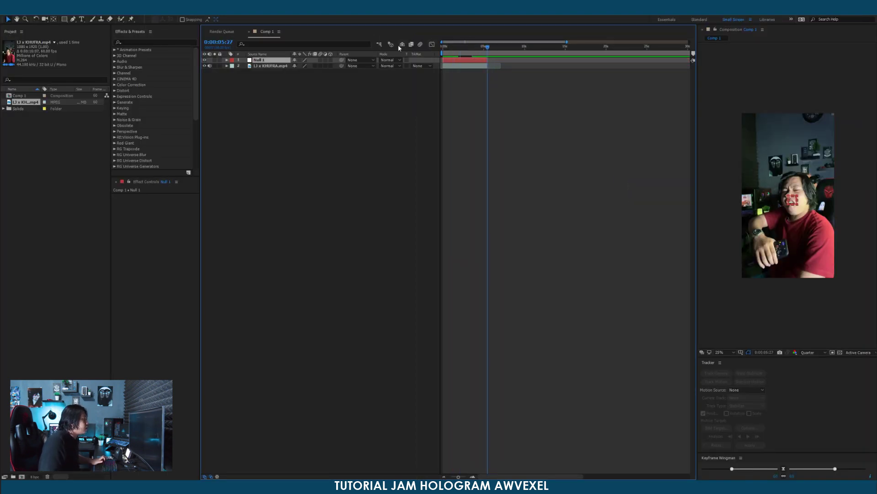
# Start motion tracking on the video layer at 0:00:00:15.
pyautogui.click(445, 47)
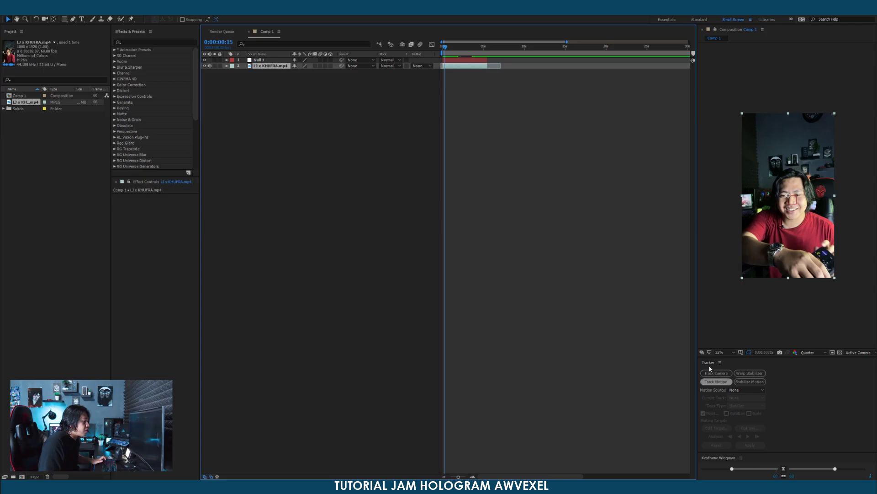
pyautogui.click(130, 13)
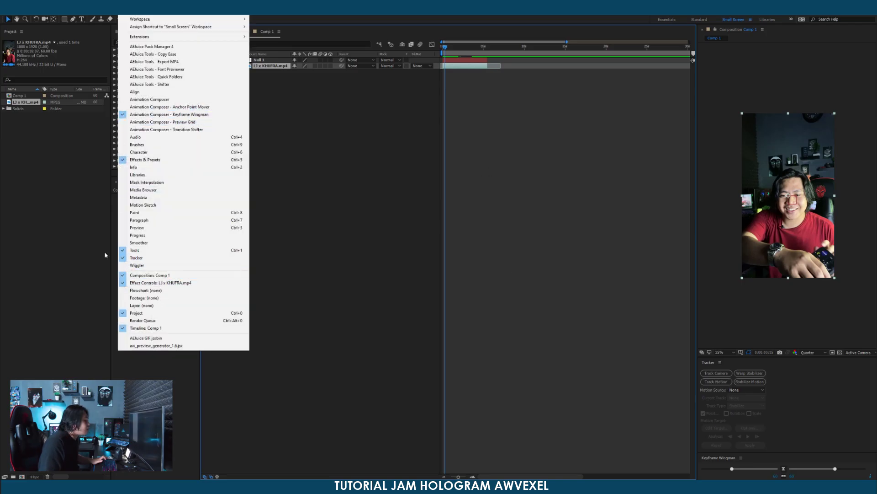
pyautogui.click(547, 220)
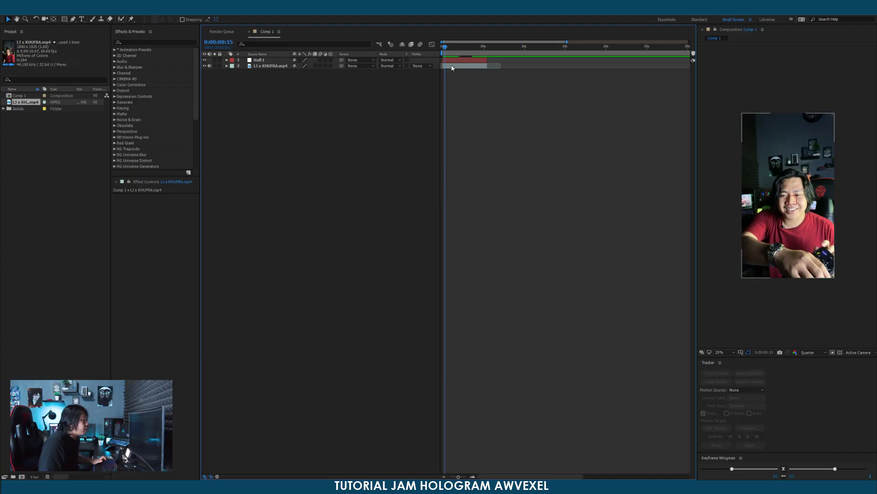
pyautogui.click(451, 68)
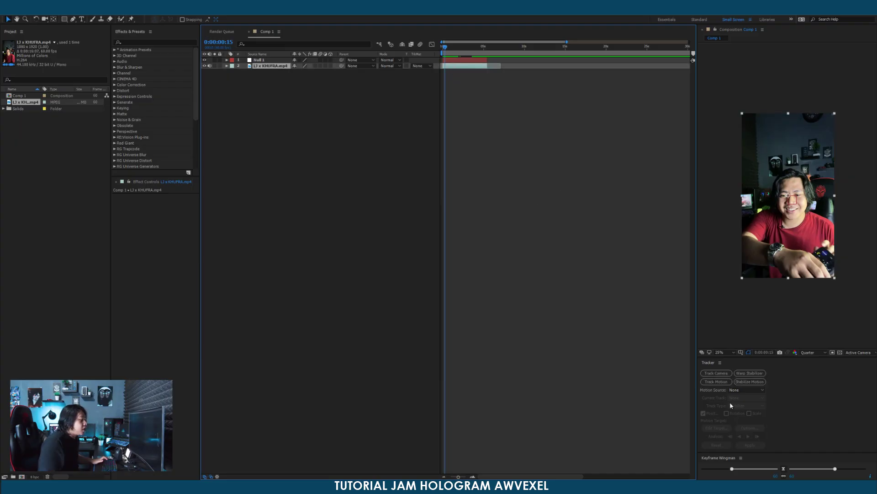
pyautogui.click(716, 382)
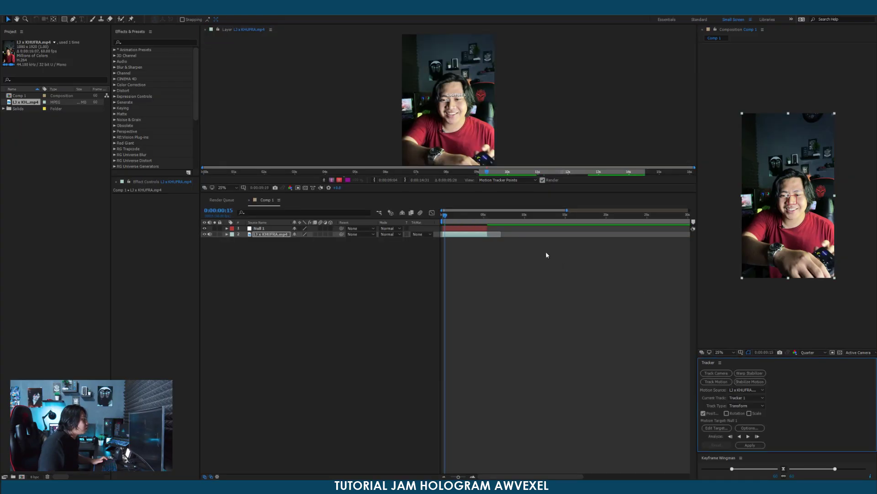
# Make the layer viewer taller for a close view of the track point and set the composition preview resolution to Full.
pyautogui.scroll(1, 452, 99)
pyautogui.scroll(1, 452, 99)
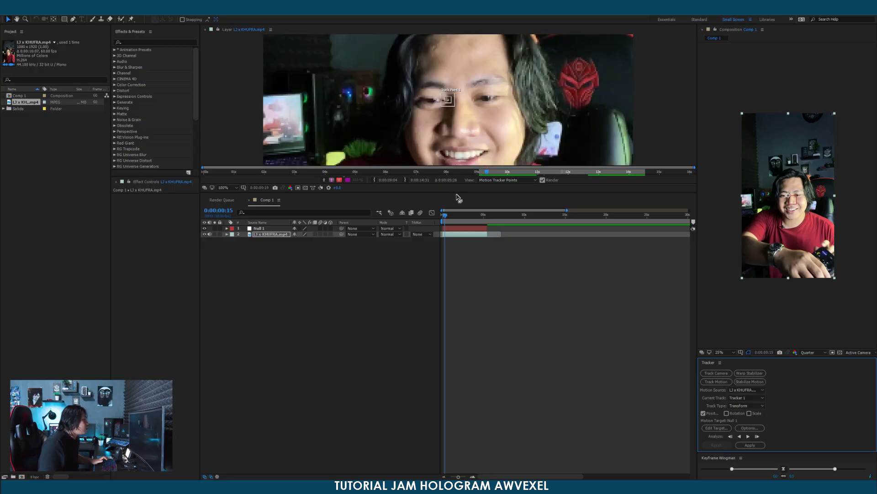
pyautogui.moveTo(456, 193); pyautogui.dragTo(456, 227)
pyautogui.scroll(1, 448, 133)
pyautogui.scroll(-1, 449, 133)
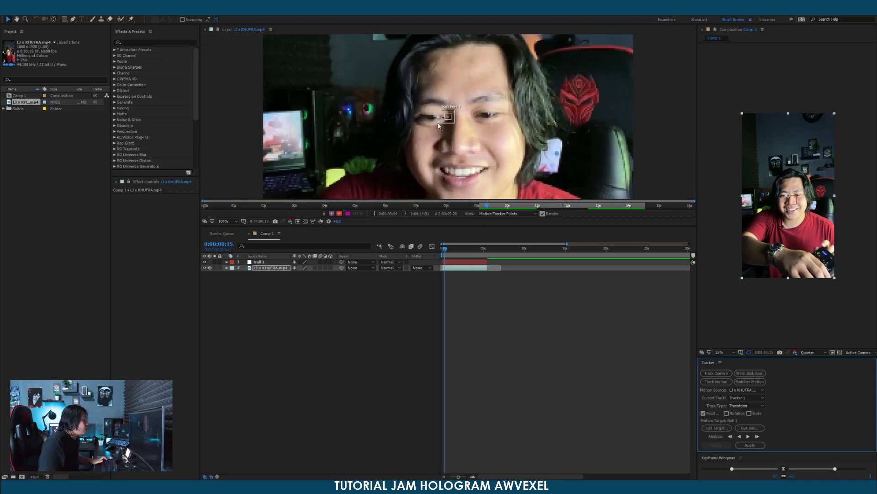
pyautogui.moveTo(439, 136); pyautogui.dragTo(448, 125)
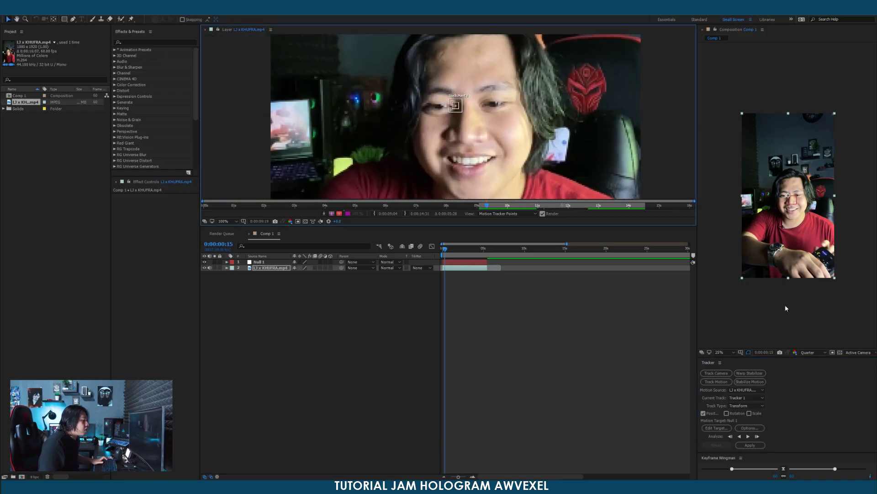
pyautogui.click(812, 354)
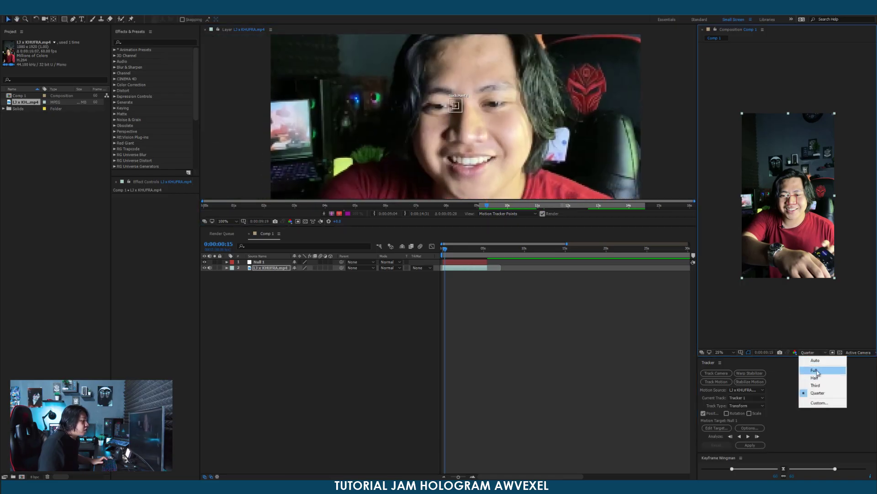
pyautogui.click(817, 371)
# Move to 0:00:00:48 and place the track point on the edge of the wristwatch face.
pyautogui.moveTo(457, 107); pyautogui.dragTo(480, 155)
pyautogui.moveTo(446, 250); pyautogui.dragTo(445, 252)
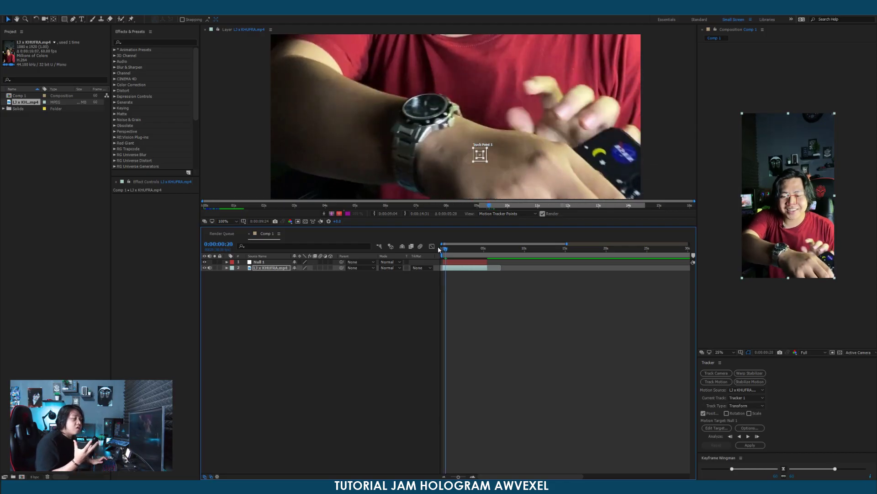
pyautogui.moveTo(447, 250); pyautogui.dragTo(451, 251)
pyautogui.scroll(1, 455, 131)
pyautogui.moveTo(409, 103); pyautogui.dragTo(508, 195)
pyautogui.scroll(1, 445, 133)
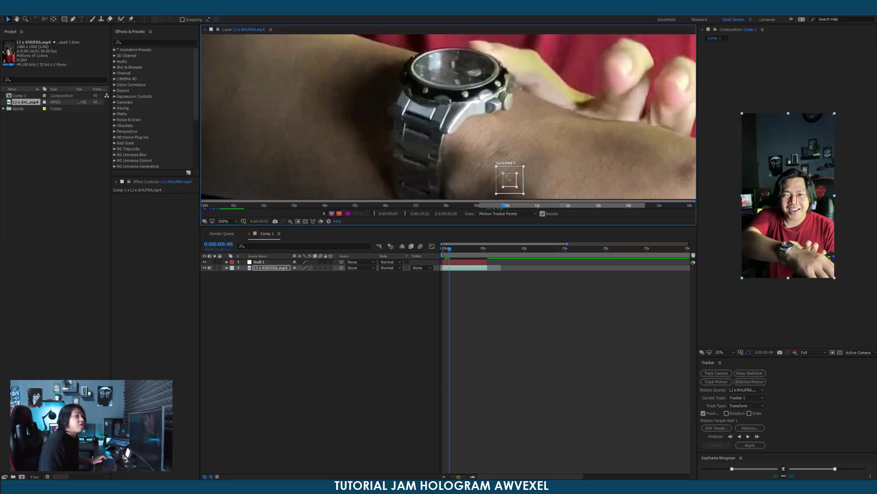
pyautogui.moveTo(511, 179); pyautogui.dragTo(470, 95)
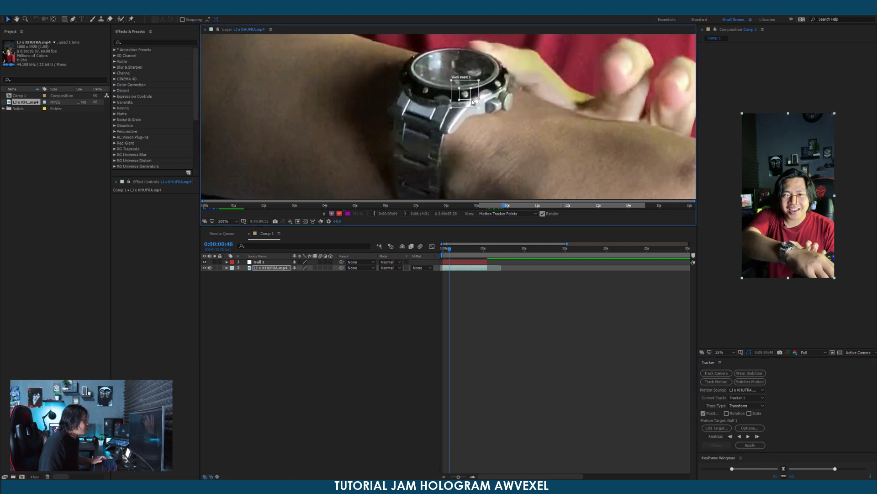
pyautogui.moveTo(470, 98)
pyautogui.mouseDown()
pyautogui.moveTo(477, 105)
pyautogui.moveTo(470, 96)
pyautogui.mouseUp()
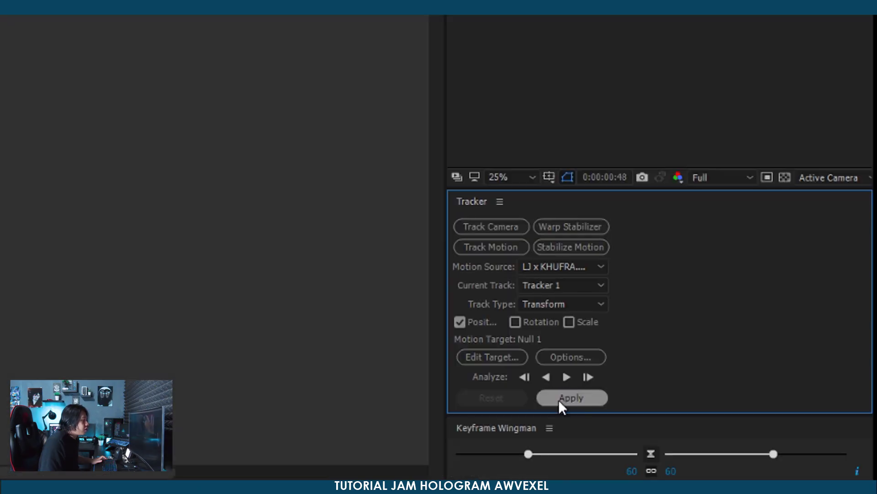
# Analyze the track point's motion forward, stop the analysis at 0:00:05:13 and inspect the resulting motion path.
pyautogui.click(567, 377)
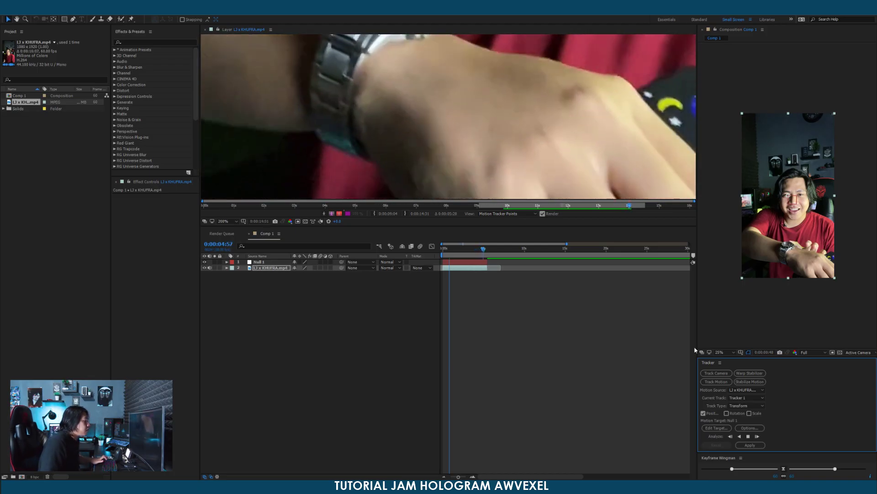
pyautogui.click(749, 437)
pyautogui.scroll(-4, 479, 84)
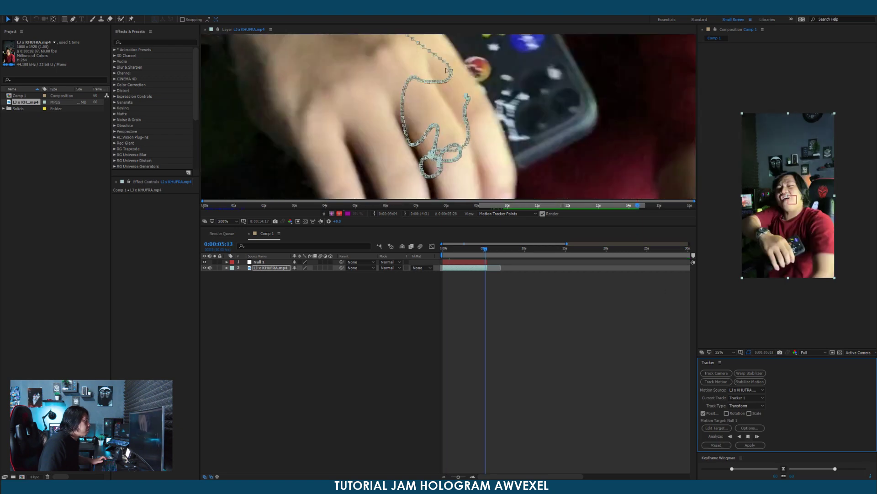
pyautogui.moveTo(436, 61); pyautogui.dragTo(466, 102)
pyautogui.scroll(1, 458, 91)
pyautogui.scroll(-1, 478, 165)
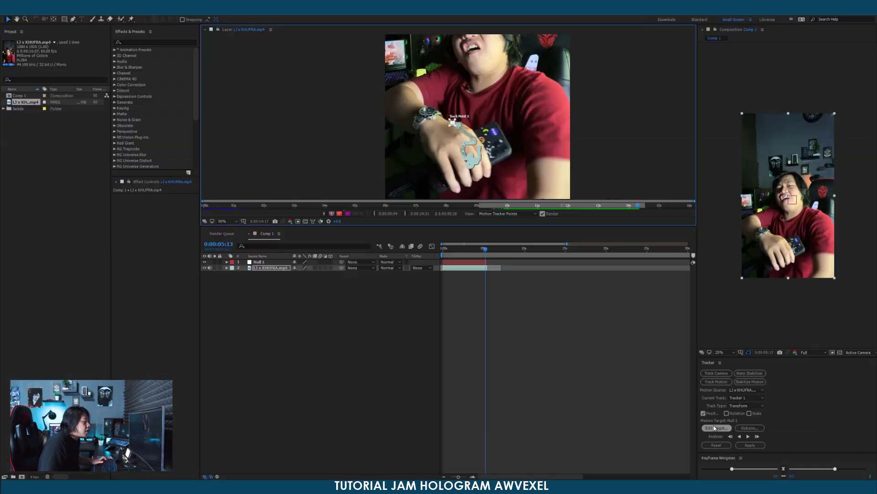
# Set Null 1 as the motion target and apply the tracking data to its X and Y dimensions.
pyautogui.click(465, 343)
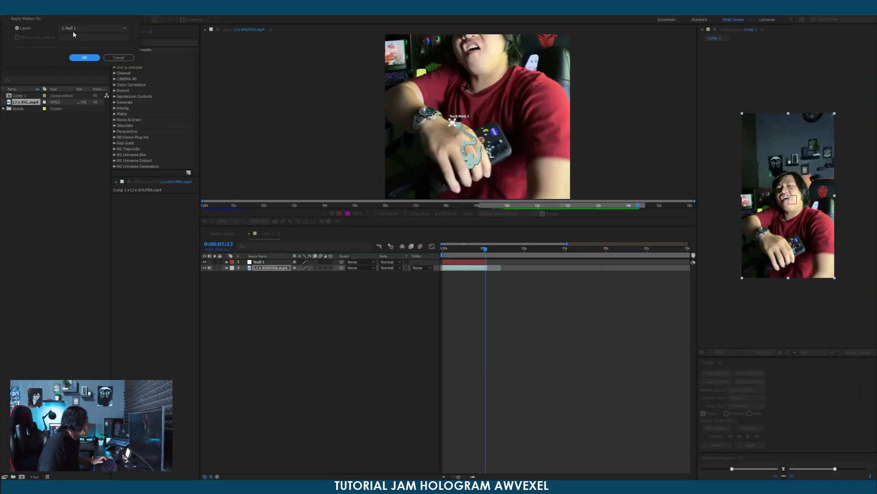
pyautogui.click(84, 58)
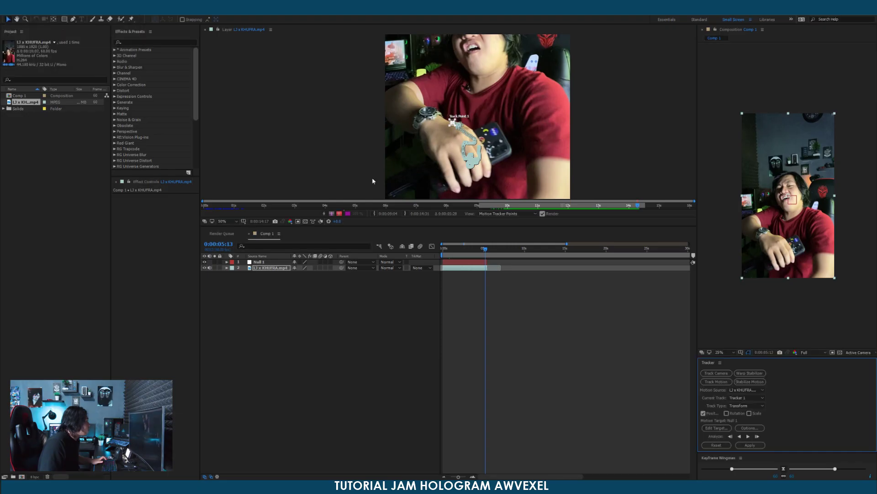
pyautogui.click(749, 445)
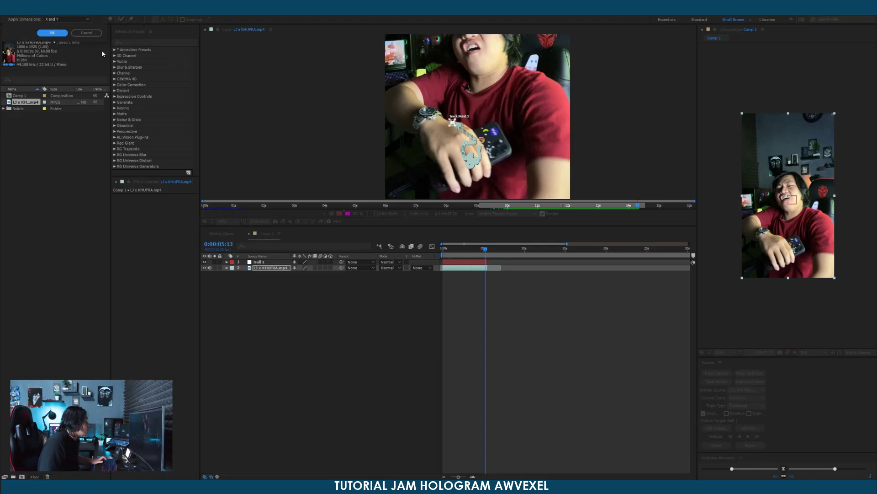
pyautogui.click(51, 33)
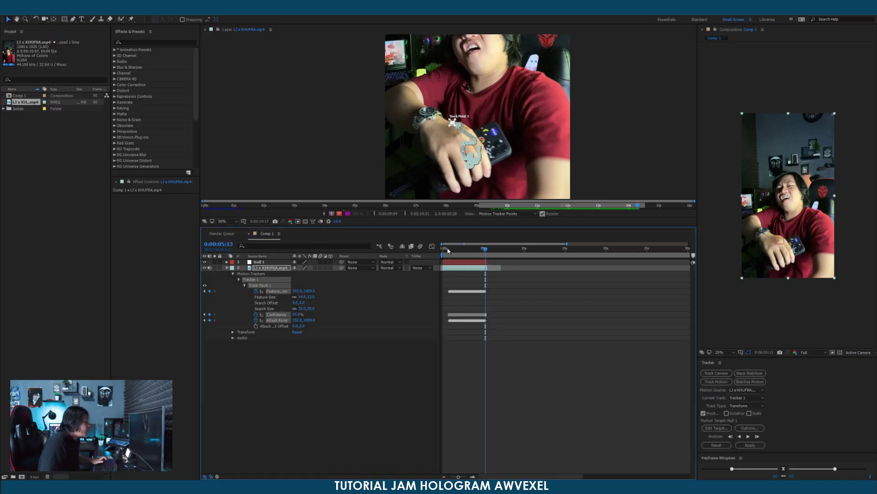
# Expand Null 1's transform properties to show its tracked Position keyframes and close the footage's layer viewer.
pyautogui.click(227, 262)
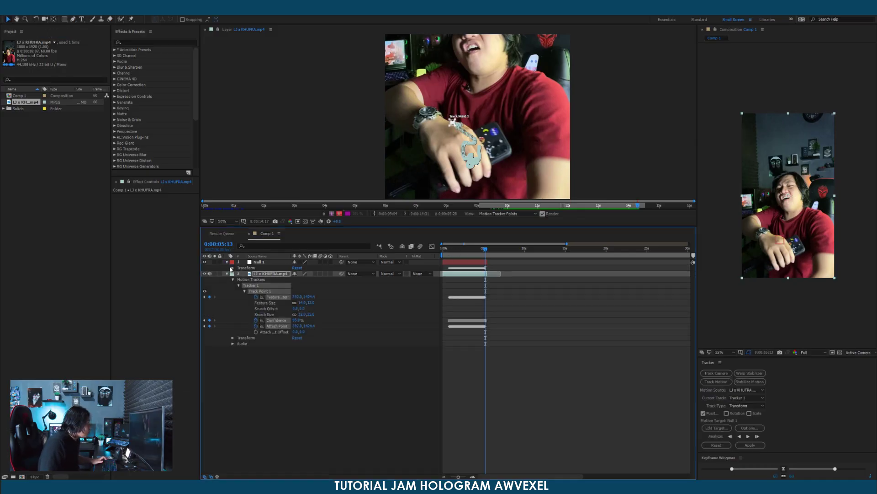
pyautogui.click(233, 267)
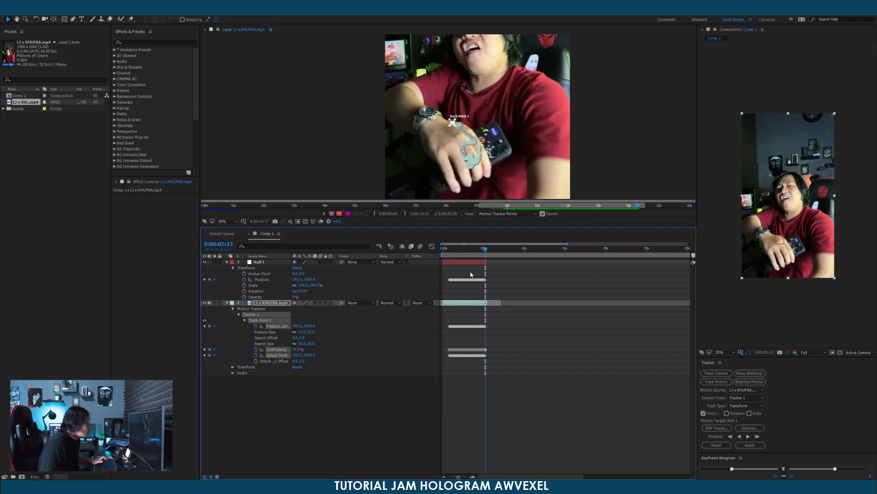
pyautogui.click(205, 30)
# Move to 0:00:00:23 and collapse the tracking properties of the footage layer, leaving the timeline at a closer time scale.
pyautogui.click(447, 50)
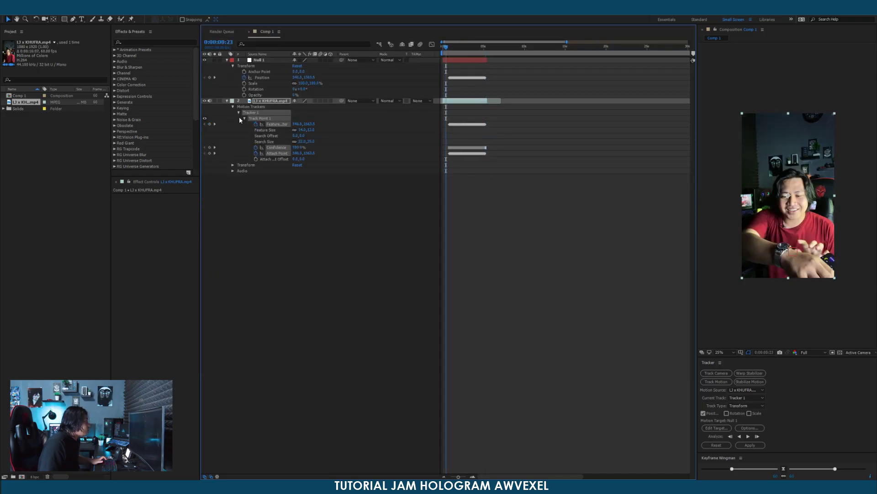
pyautogui.click(226, 101)
pyautogui.scroll(2, 458, 60)
pyautogui.moveTo(527, 91); pyautogui.dragTo(567, 95)
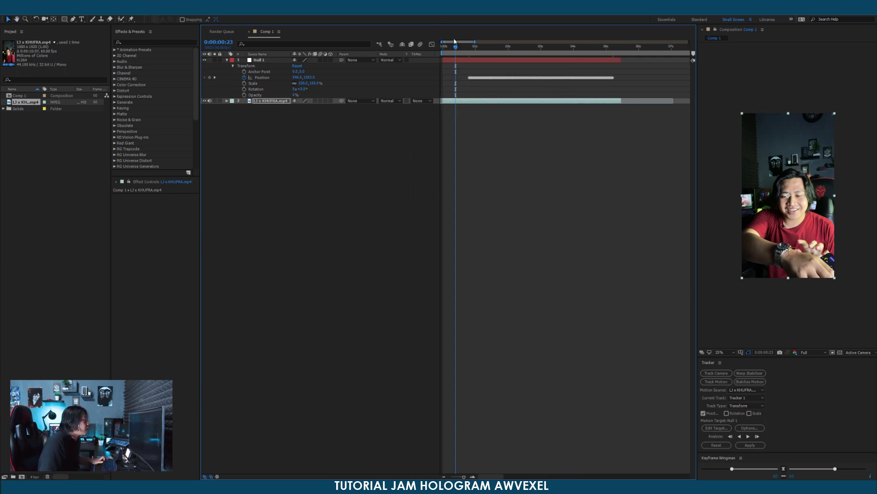
# Import the images 1.png to 5.png from the HOLOGRAM folder into the project.
pyautogui.hotkey('ctrl', 'i')
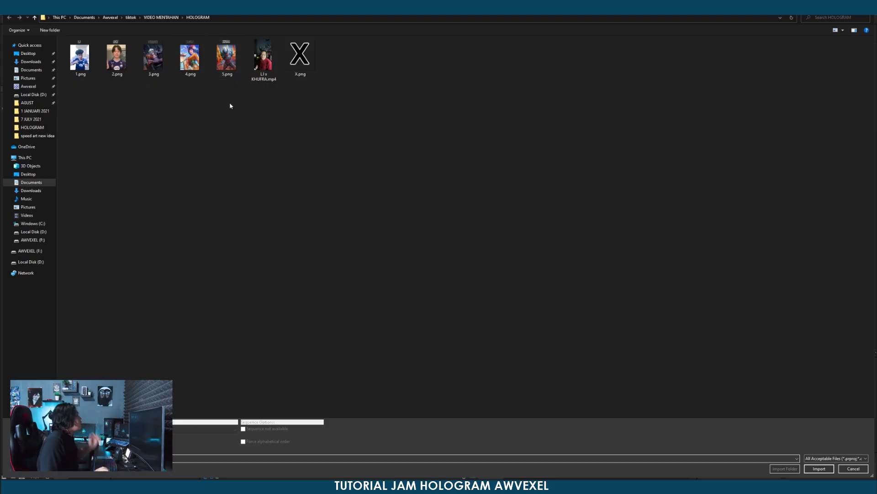
pyautogui.moveTo(76, 94); pyautogui.dragTo(224, 73)
pyautogui.click(78, 92)
pyautogui.moveTo(218, 103); pyautogui.dragTo(232, 63)
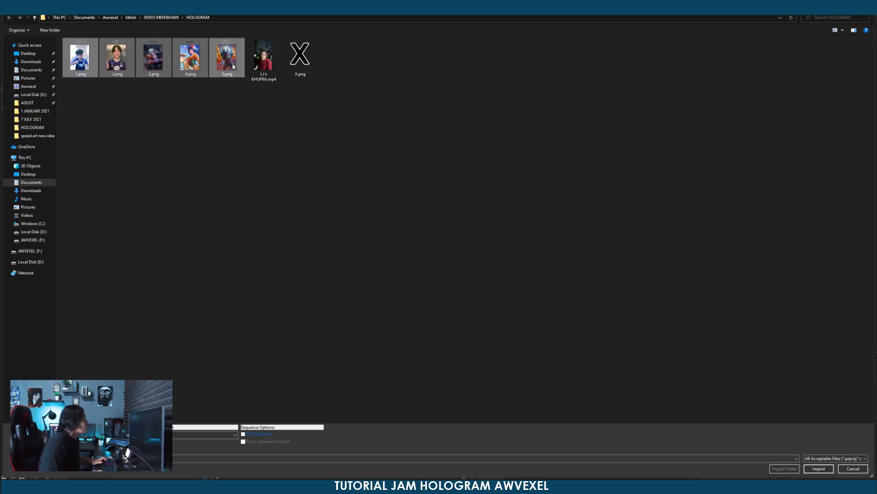
pyautogui.press('Return')
pyautogui.click(18, 172)
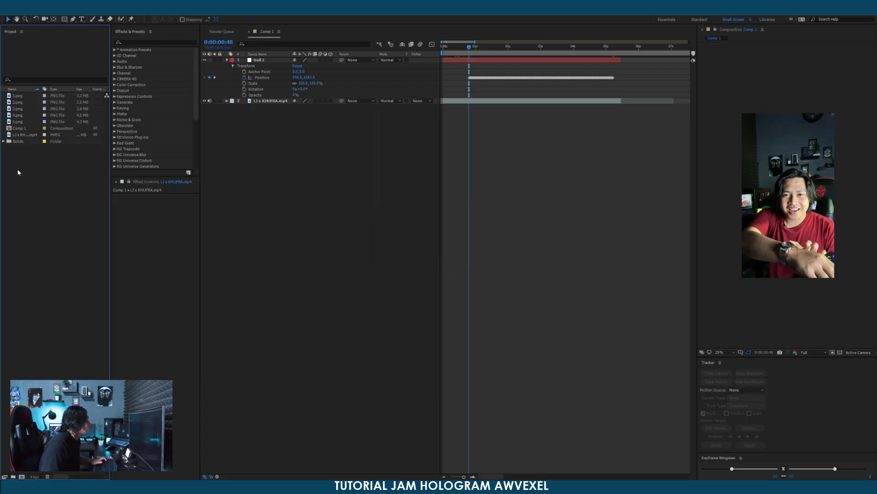
# Add 1.png to Comp 1 as a layer between Null 1 and the footage.
pyautogui.click(19, 96)
pyautogui.moveTo(18, 95); pyautogui.dragTo(353, 183)
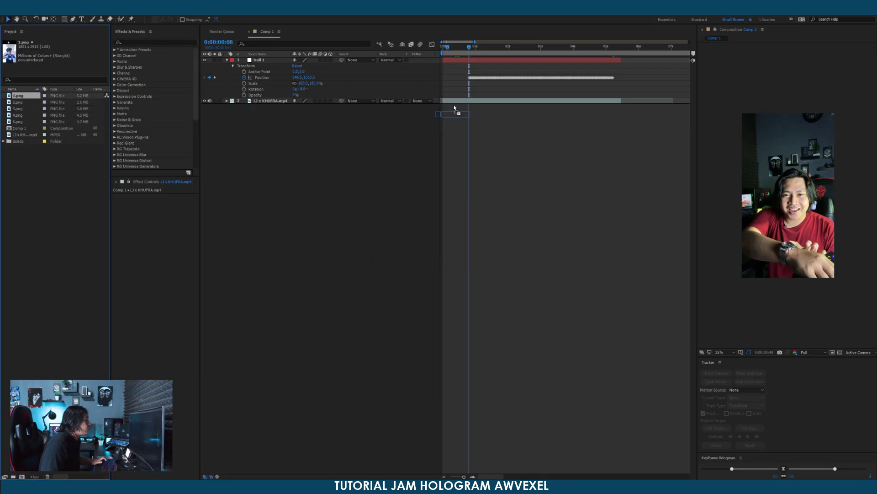
pyautogui.moveTo(456, 104); pyautogui.dragTo(461, 104)
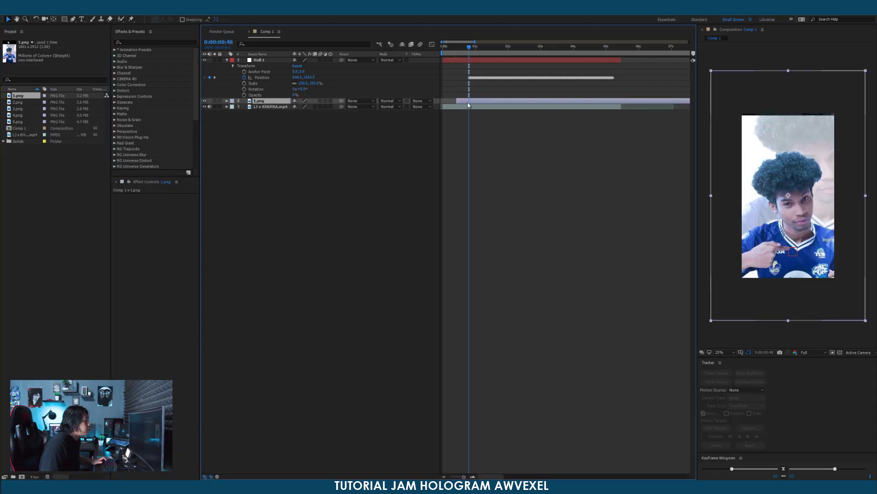
# Scale 1.png down to a small card at 0:00:00:48 and place it just above the wristwatch.
pyautogui.moveTo(711, 322); pyautogui.dragTo(776, 214)
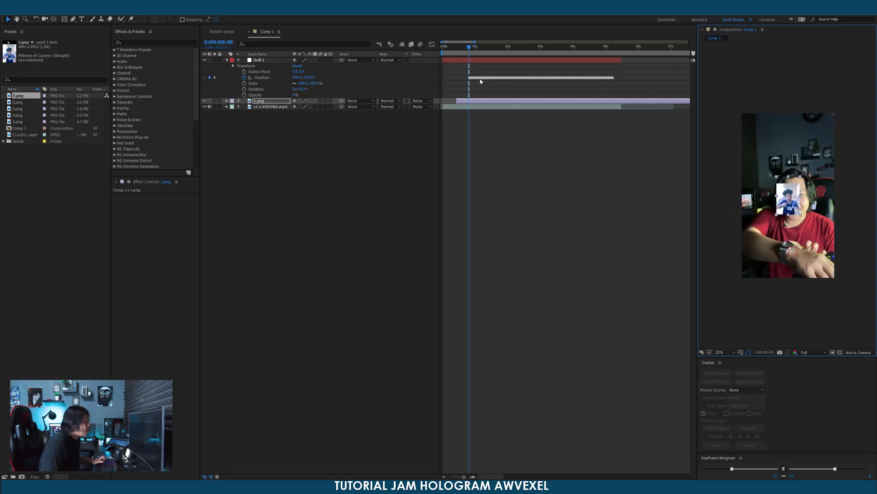
pyautogui.press('.')
pyautogui.click(467, 45)
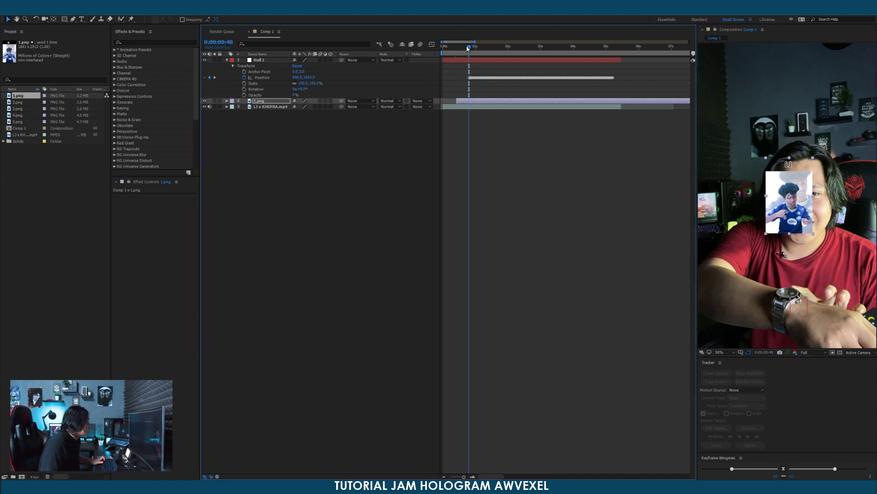
pyautogui.moveTo(807, 232); pyautogui.dragTo(805, 286)
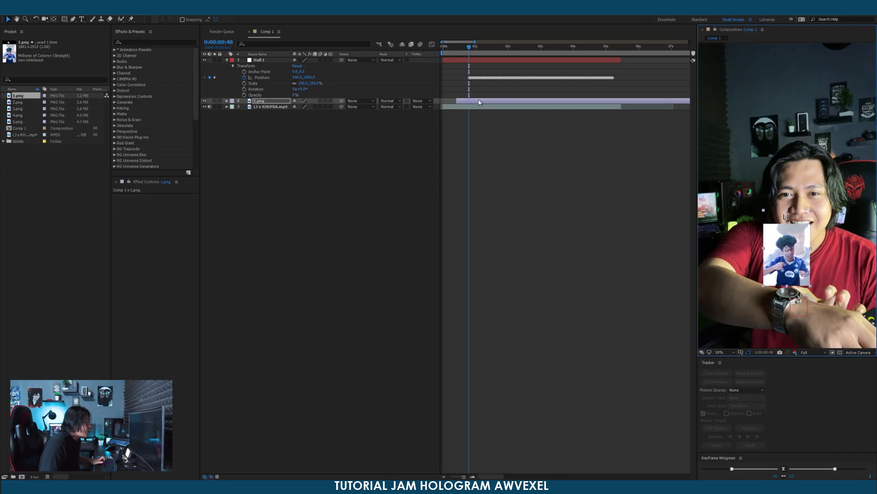
# Make 1.png a 3D layer with a Y rotation of about 22° and scale it to about 11%, just above the wristwatch.
pyautogui.click(330, 100)
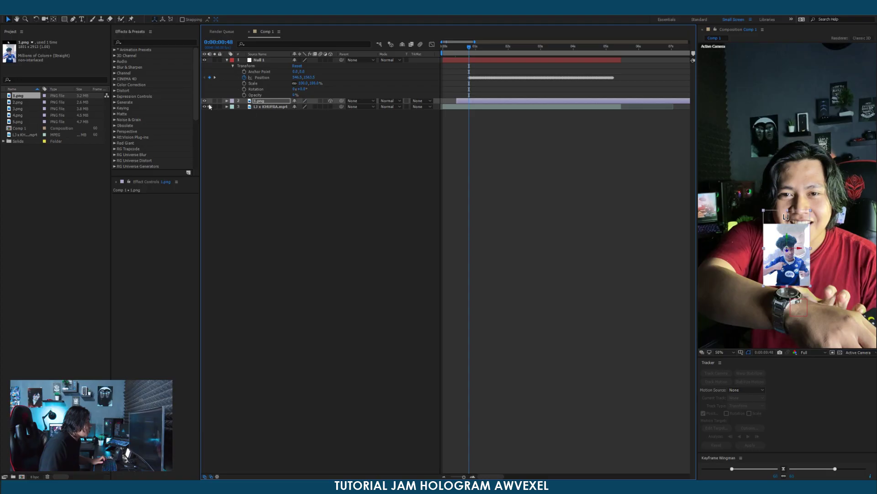
pyautogui.click(227, 101)
pyautogui.click(232, 107)
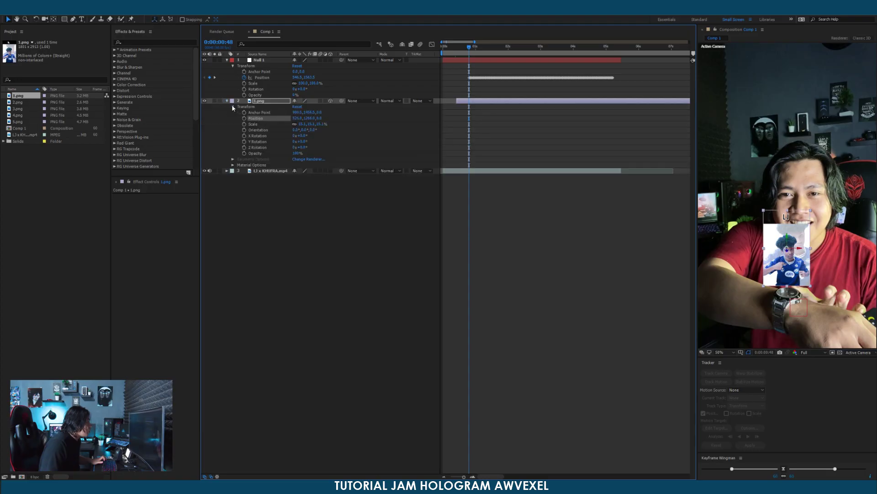
pyautogui.moveTo(318, 124)
pyautogui.mouseDown()
pyautogui.moveTo(307, 142)
pyautogui.moveTo(321, 126)
pyautogui.mouseUp()
pyautogui.hotkey('ctrl', 'z')
pyautogui.moveTo(472, 49)
pyautogui.mouseDown()
pyautogui.moveTo(481, 49)
pyautogui.moveTo(472, 52)
pyautogui.mouseUp()
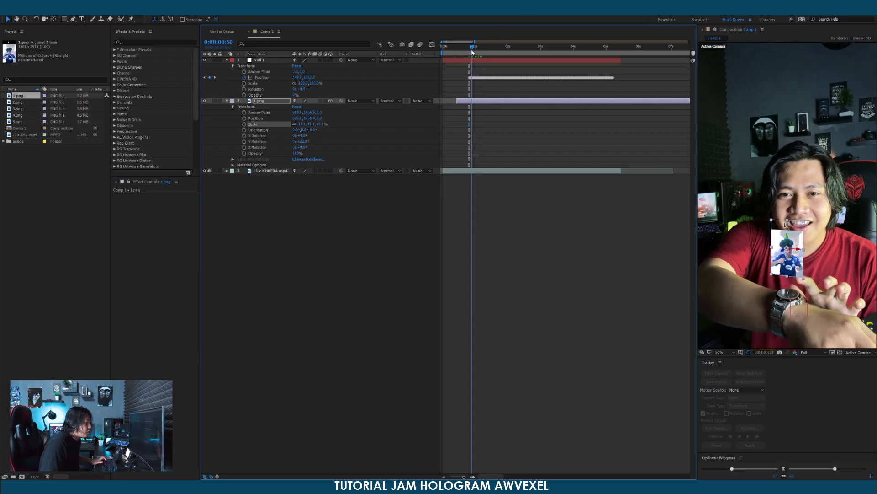
pyautogui.moveTo(796, 263); pyautogui.dragTo(797, 270)
# Trim the start of the Null 1 and 1.png layers to 0:00:00:48, where the tracking keyframes begin.
pyautogui.click(469, 47)
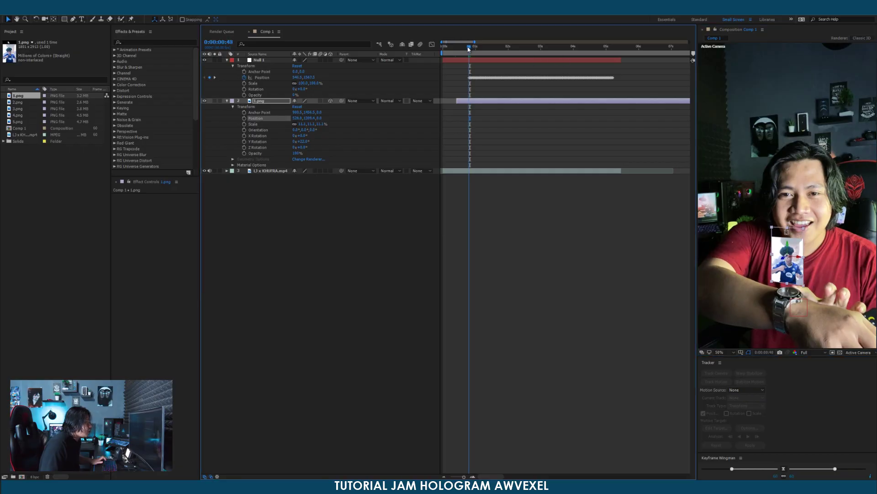
pyautogui.scroll(2, 475, 81)
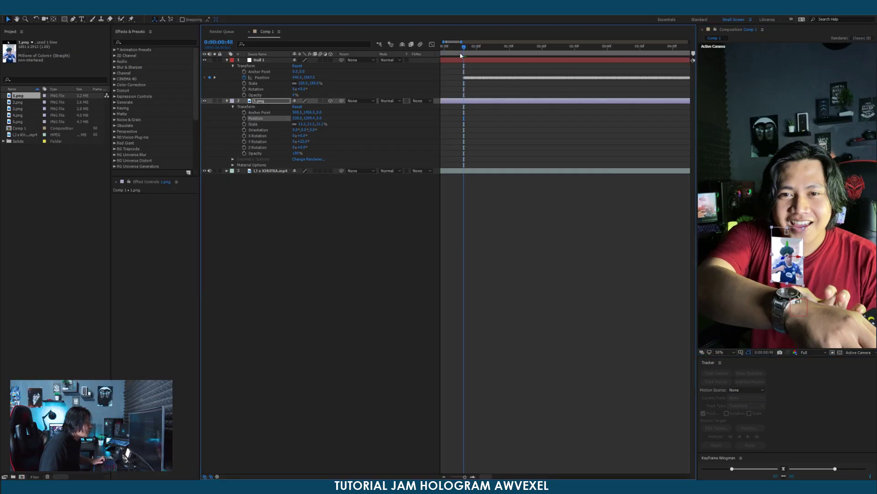
pyautogui.moveTo(480, 95); pyautogui.dragTo(473, 95)
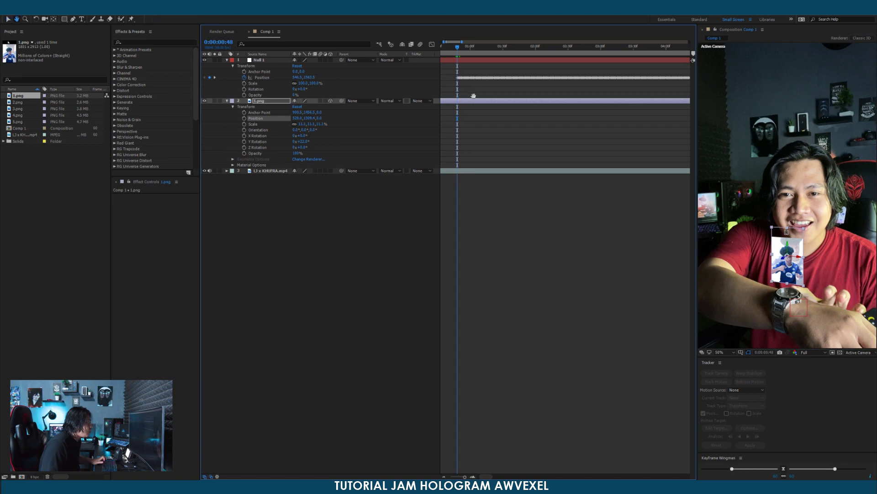
pyautogui.moveTo(449, 467); pyautogui.dragTo(486, 466)
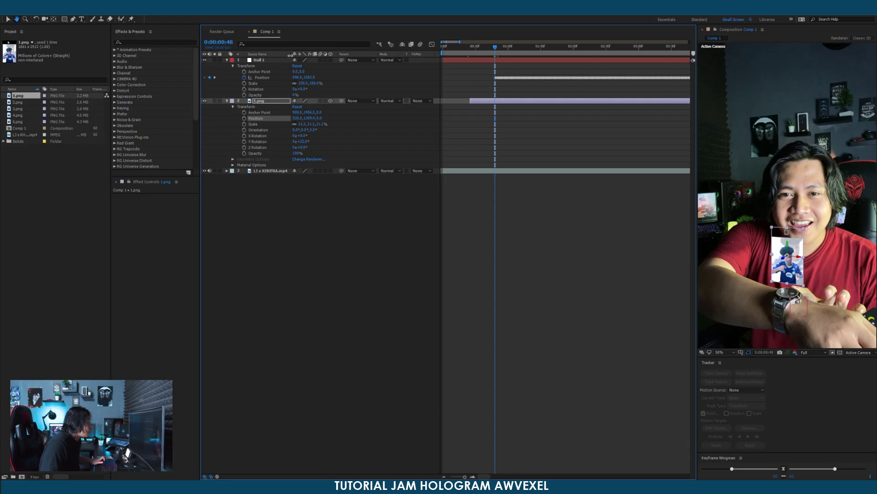
pyautogui.press('v')
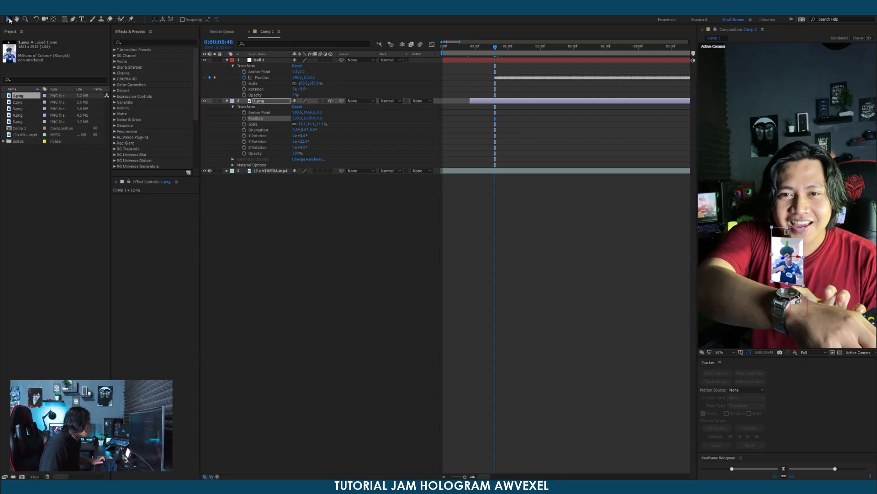
pyautogui.click(466, 58)
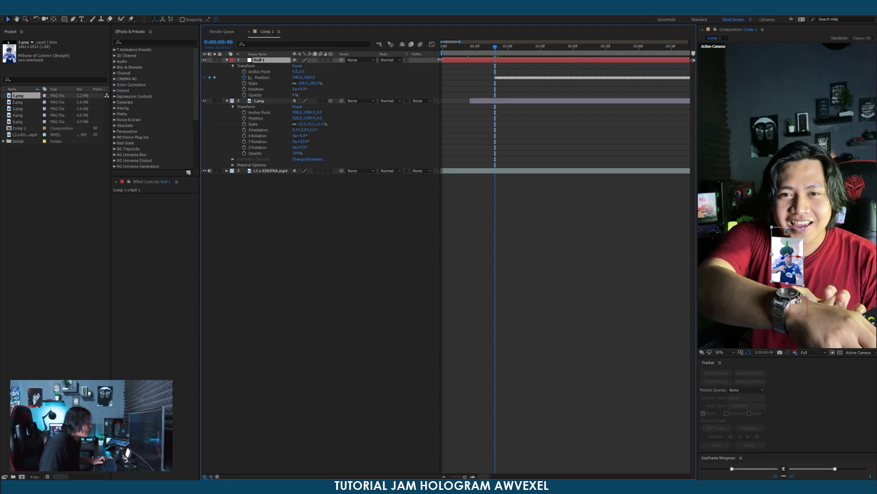
pyautogui.click(473, 102)
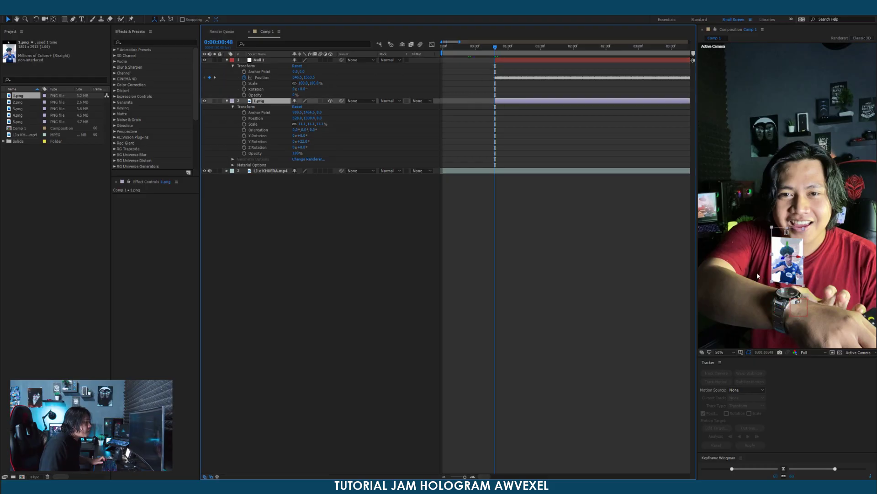
# Parent the 1.png layer to Null 1 and set the composition preview resolution to Half.
pyautogui.click(366, 103)
pyautogui.click(359, 118)
pyautogui.moveTo(500, 50); pyautogui.dragTo(497, 52)
pyautogui.click(814, 353)
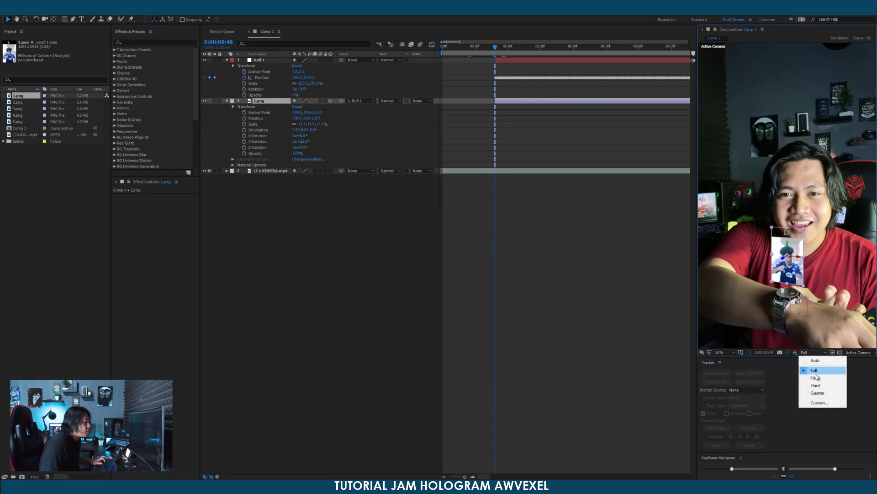
pyautogui.click(811, 370)
# Preview the composition from around 0:00:00:48 to check how 1.png follows the wristwatch.
pyautogui.scroll(-1, 815, 151)
pyautogui.press('space')
pyautogui.press('space')
pyautogui.click(497, 49)
pyautogui.press('space')
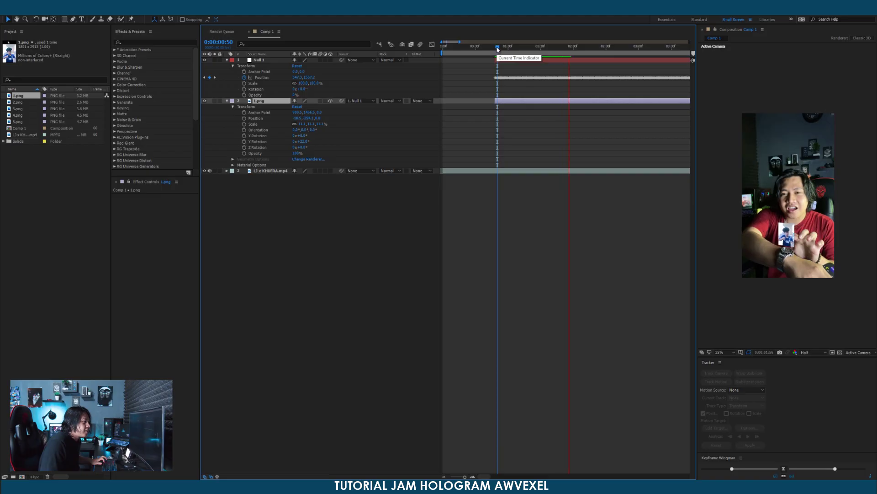
pyautogui.click(494, 49)
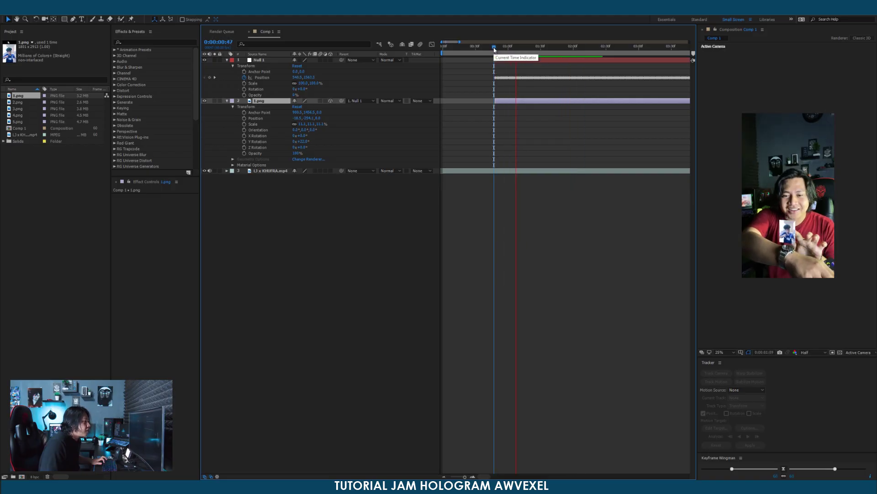
# Replace the 1.png layer with 2.png below Null 1, starting at 0:00:00:49, and scale it down to about 17%.
pyautogui.scroll(4, 794, 228)
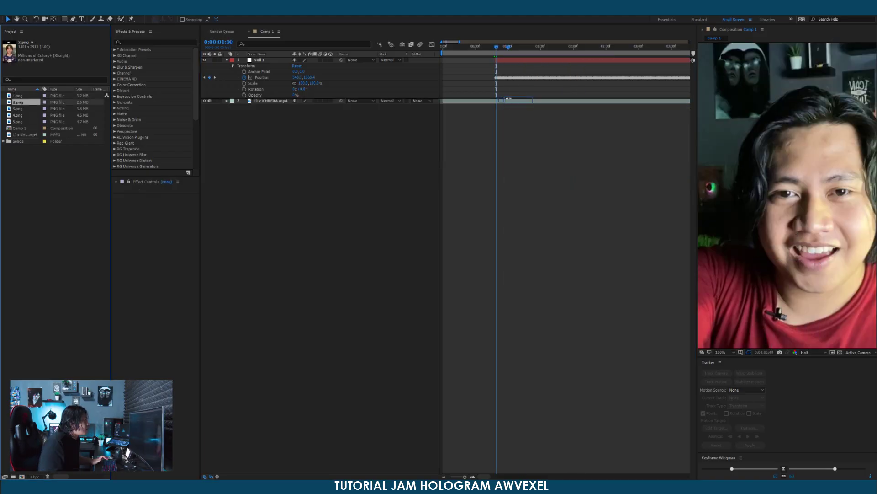
pyautogui.moveTo(508, 99); pyautogui.dragTo(511, 103)
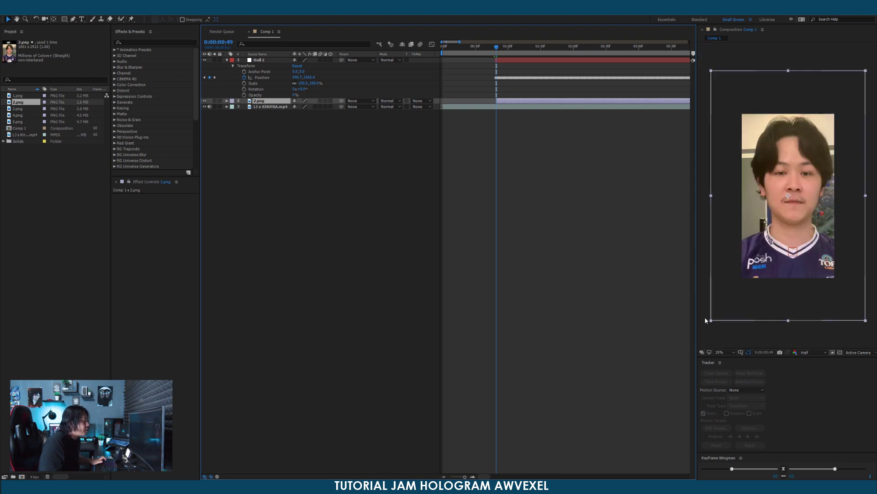
pyautogui.moveTo(710, 319); pyautogui.dragTo(766, 221)
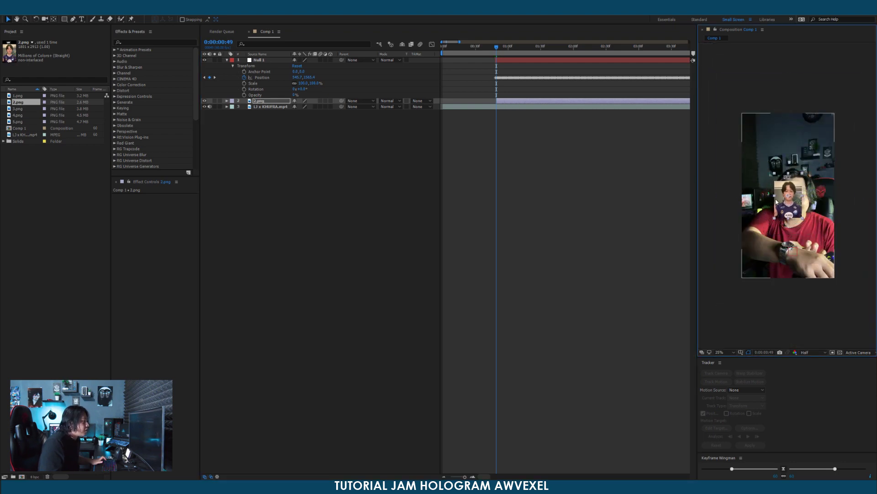
# Make 2.png a 3D layer with a Y rotation of about 22° and fit it just above the wristwatch at about 14% scale.
pyautogui.click(227, 100)
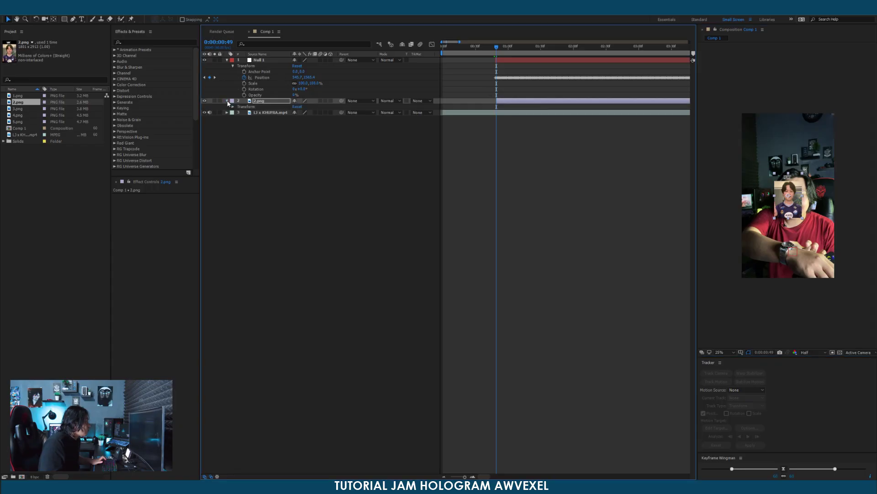
pyautogui.click(233, 107)
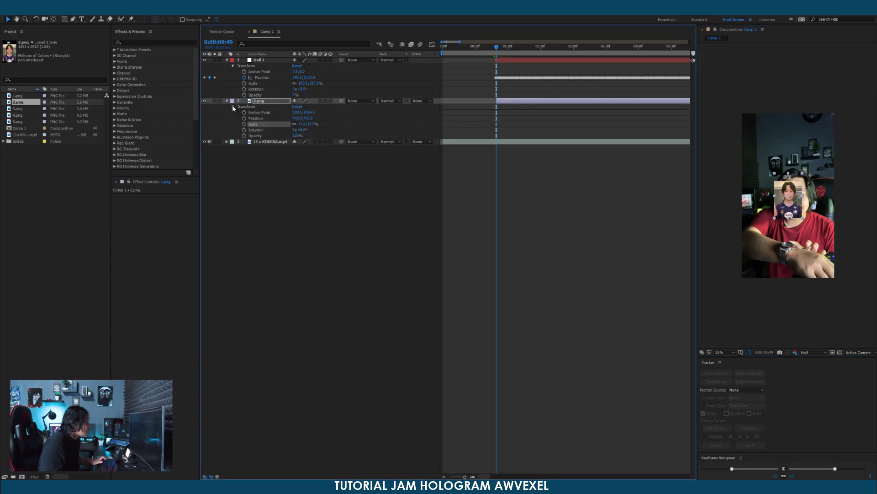
pyautogui.click(331, 101)
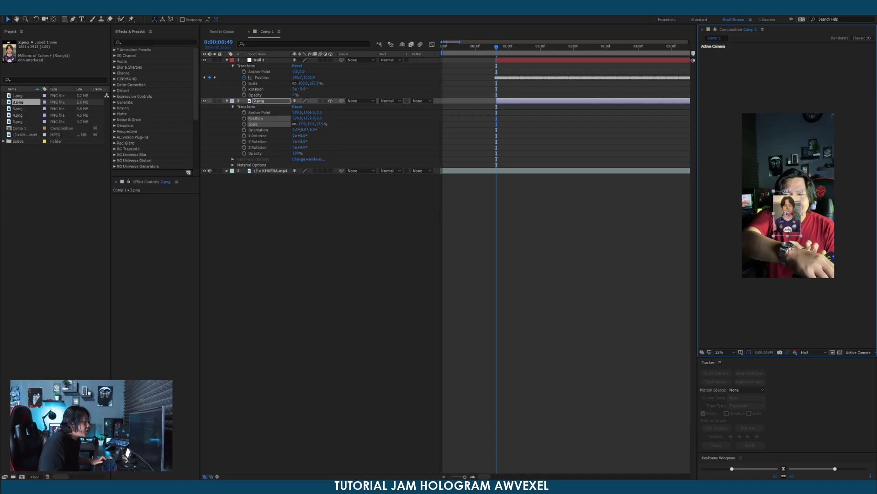
pyautogui.moveTo(790, 230); pyautogui.dragTo(791, 227)
pyautogui.moveTo(302, 141); pyautogui.dragTo(310, 140)
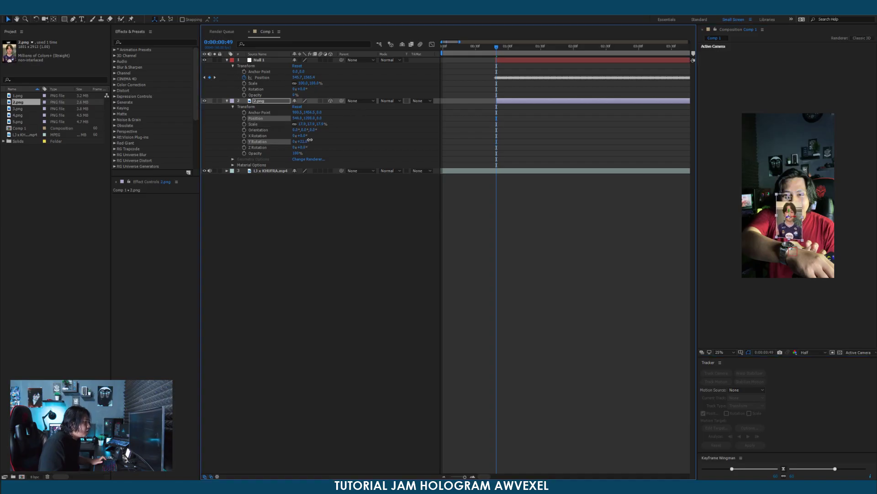
pyautogui.moveTo(803, 239); pyautogui.dragTo(794, 232)
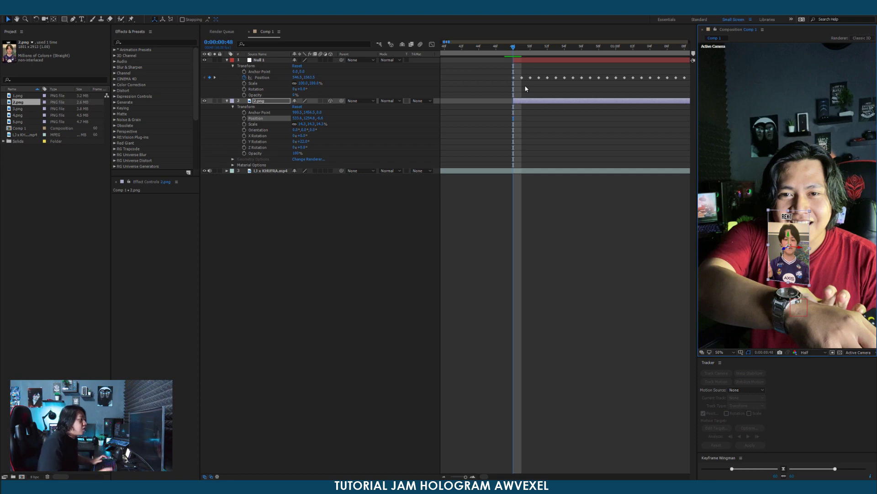
# Animate 2.png growing upward with Position and Scale keyframes: 0% scale and a lower position at 0:00:00:48, its current placement and size at 0:00:00:52.
pyautogui.moveTo(514, 48); pyautogui.dragTo(549, 56)
pyautogui.click(244, 124)
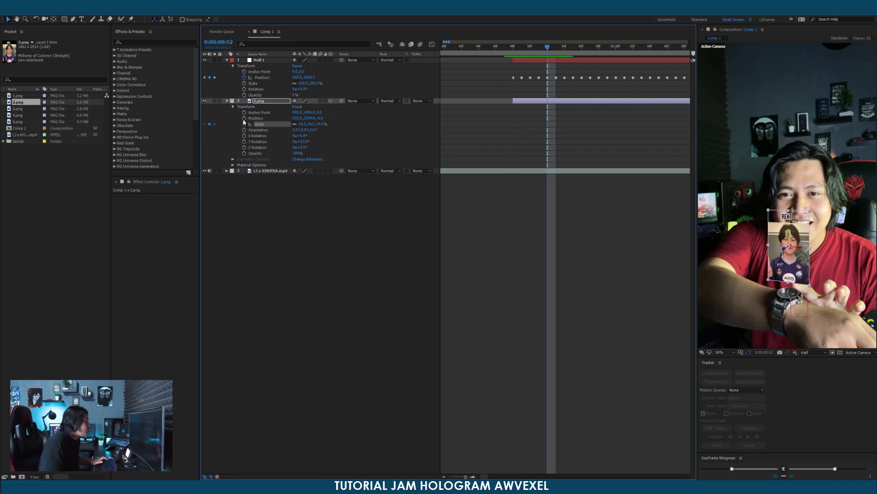
pyautogui.moveTo(548, 46); pyautogui.dragTo(513, 48)
pyautogui.click(517, 110)
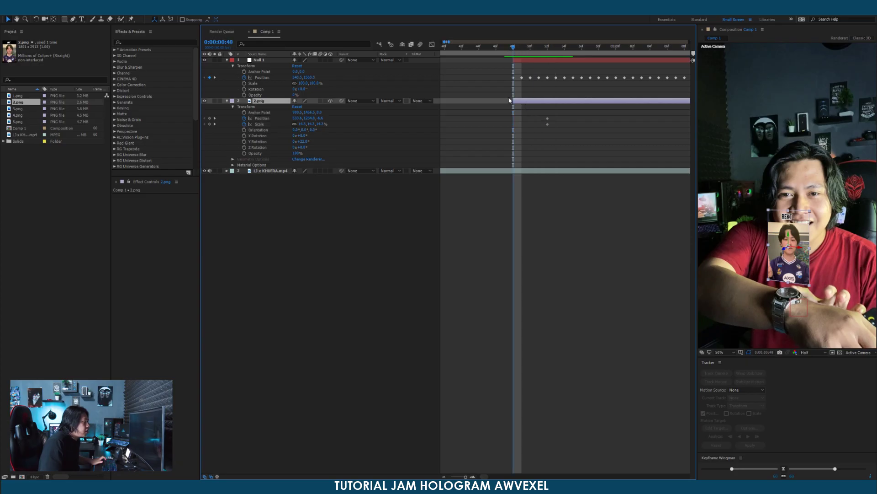
pyautogui.click(312, 123)
pyautogui.write('0')
pyautogui.press('Return')
pyautogui.moveTo(308, 118); pyautogui.dragTo(327, 120)
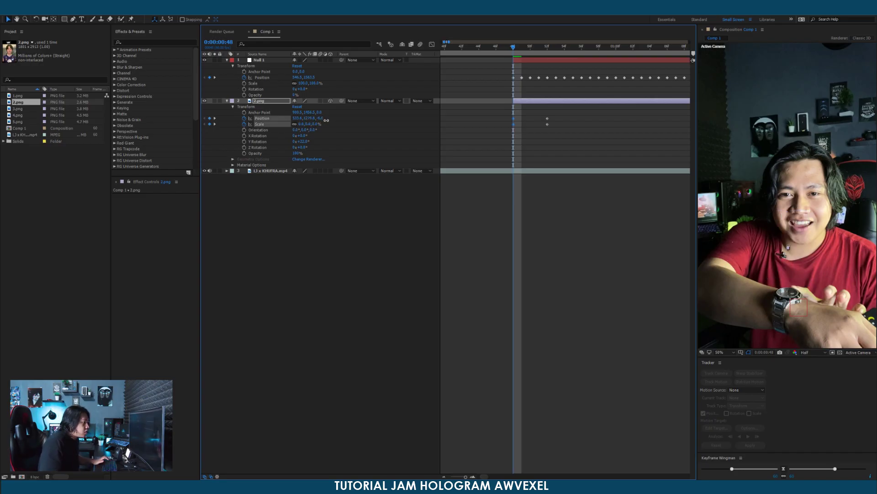
pyautogui.click(462, 113)
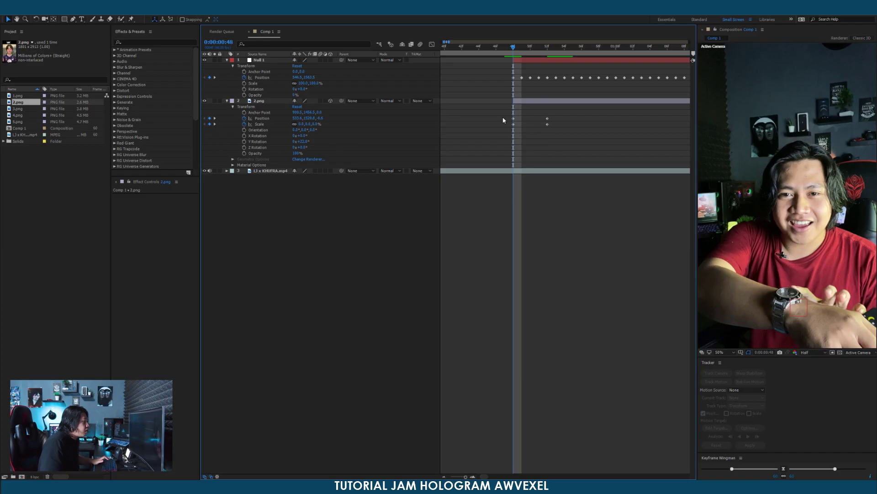
# Ease the Position and Scale keyframes of 2.png with Keyframe Wingman and preview the pop-up animation from 0:00:00:48.
pyautogui.moveTo(517, 127); pyautogui.dragTo(558, 144)
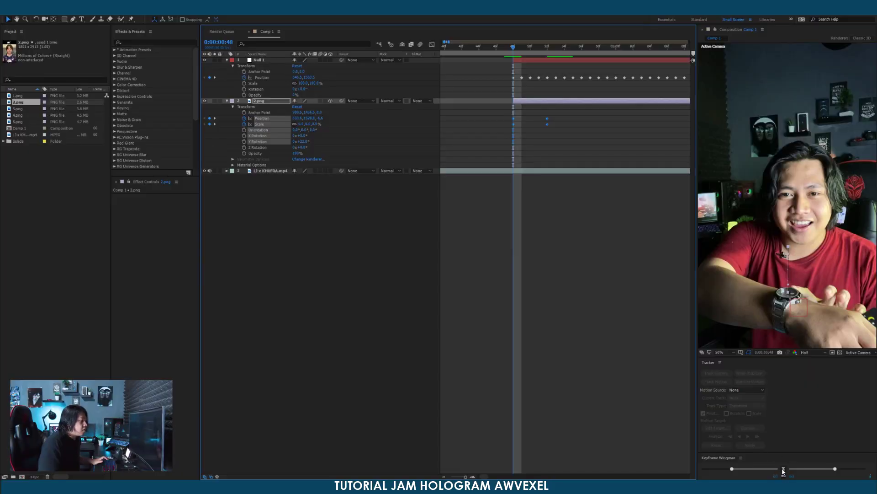
pyautogui.click(783, 471)
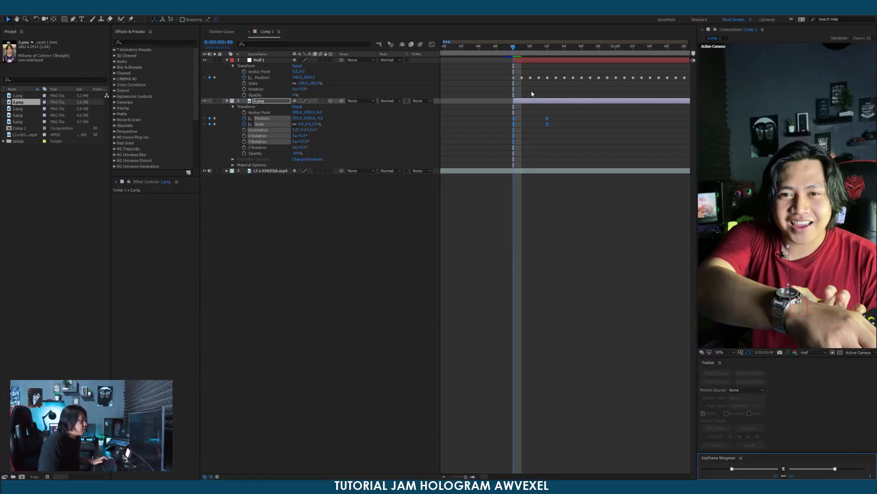
pyautogui.click(512, 48)
pyautogui.press('space')
pyautogui.press('space')
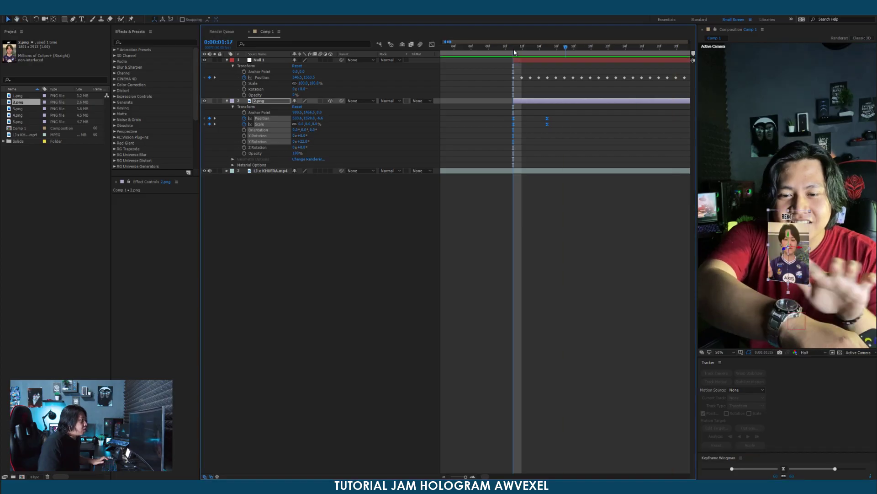
pyautogui.scroll(-3, 525, 87)
pyautogui.click(497, 51)
pyautogui.press('space')
pyautogui.press('space')
pyautogui.click(497, 52)
# Parent the 2.png layer to Null 1 at 0:00:00:52 and preview how it follows the wristwatch.
pyautogui.scroll(2, 497, 54)
pyautogui.scroll(2, 497, 53)
pyautogui.moveTo(498, 53); pyautogui.dragTo(510, 53)
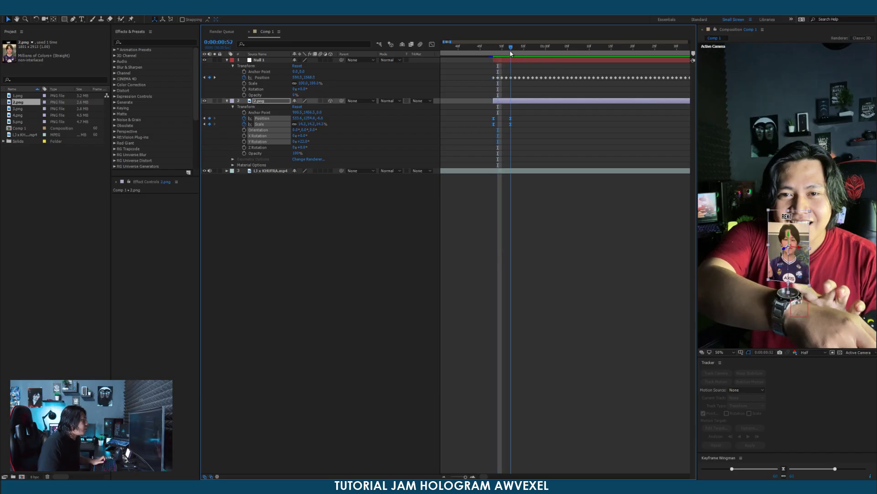
pyautogui.click(520, 105)
pyautogui.click(518, 103)
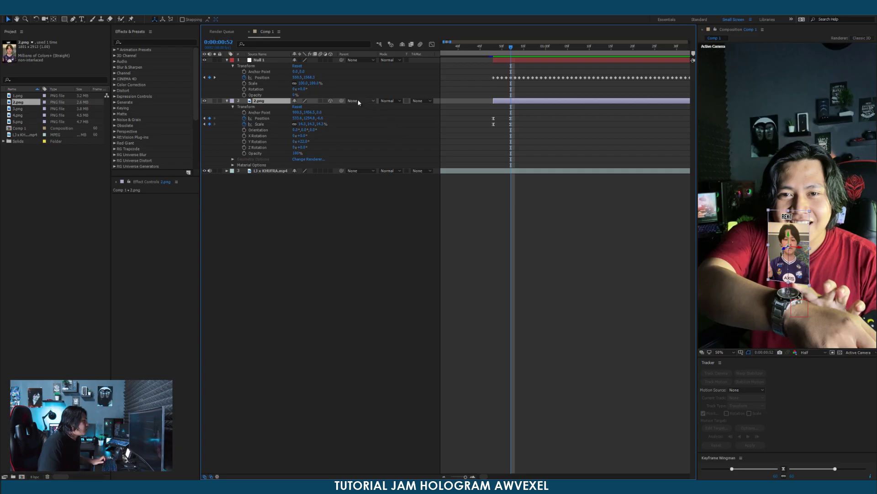
pyautogui.click(358, 101)
pyautogui.click(361, 116)
pyautogui.click(493, 49)
pyautogui.press('space')
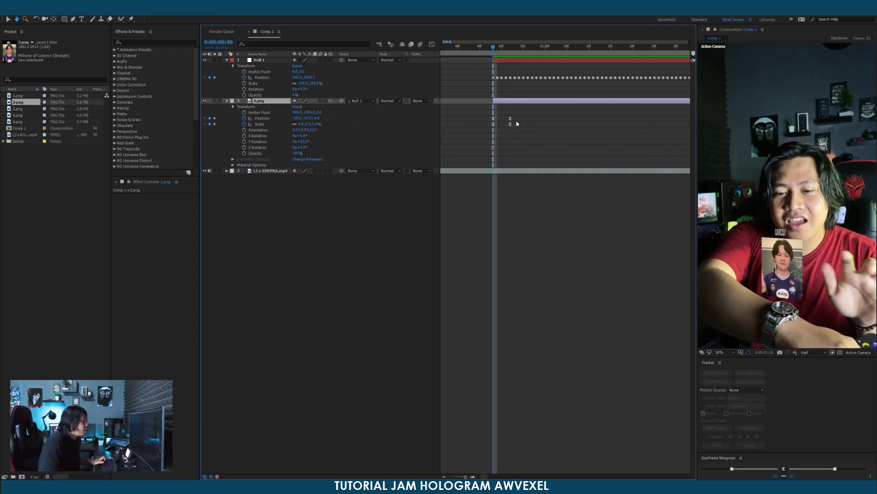
pyautogui.press('space')
# Collapse Null 1 and slow the pop-up by moving the second Position and Scale keyframes of 2.png to about 0:00:00:59.
pyautogui.scroll(-3, 517, 116)
pyautogui.scroll(1, 473, 112)
pyautogui.moveTo(472, 113); pyautogui.dragTo(501, 111)
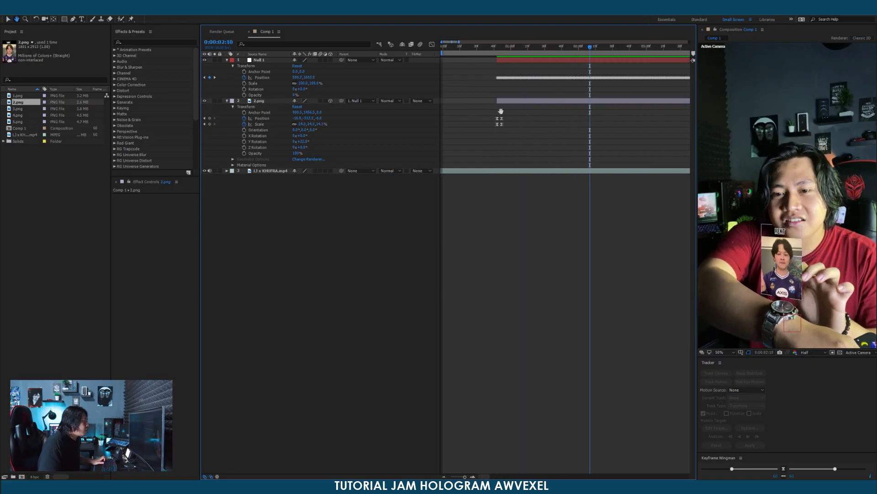
pyautogui.click(228, 60)
pyautogui.scroll(2, 505, 79)
pyautogui.moveTo(499, 79); pyautogui.dragTo(522, 88)
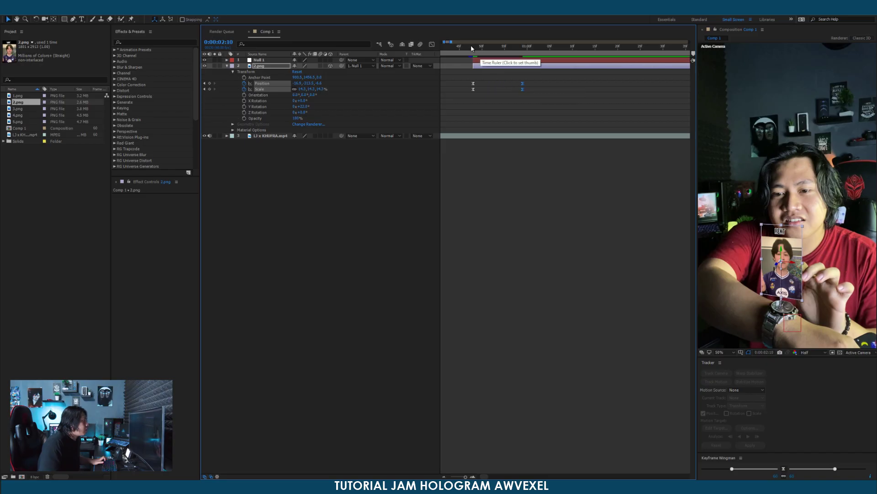
# Preview the slowed pop-up animation of 2.png repeatedly from 0:00:00:48.
pyautogui.click(472, 47)
pyautogui.press('space')
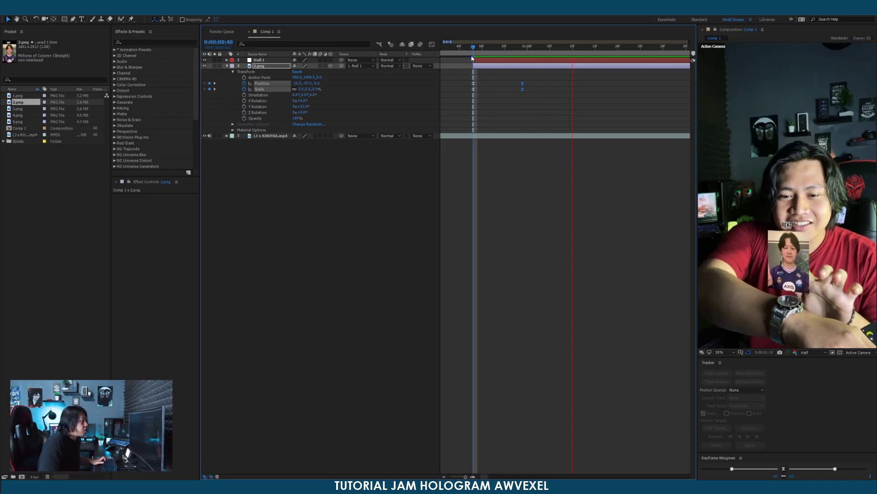
pyautogui.click(473, 49)
pyautogui.press('space')
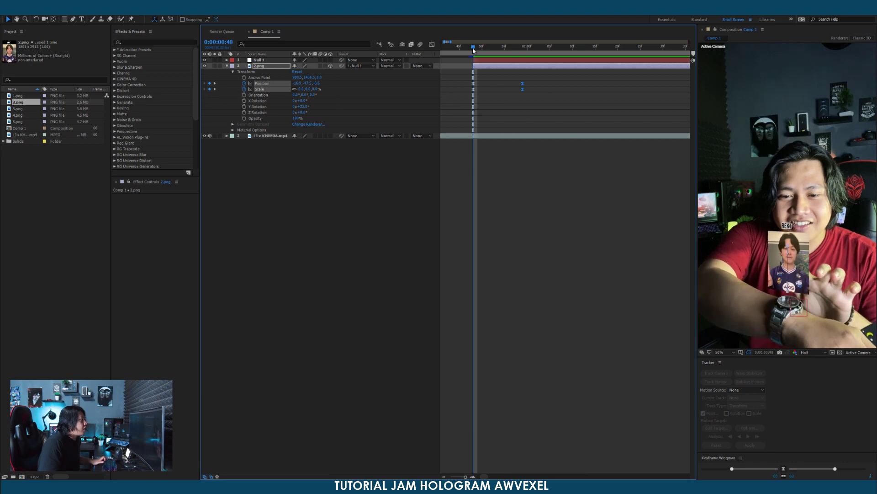
pyautogui.press('space')
pyautogui.press('space')
pyautogui.click(473, 49)
pyautogui.press('space')
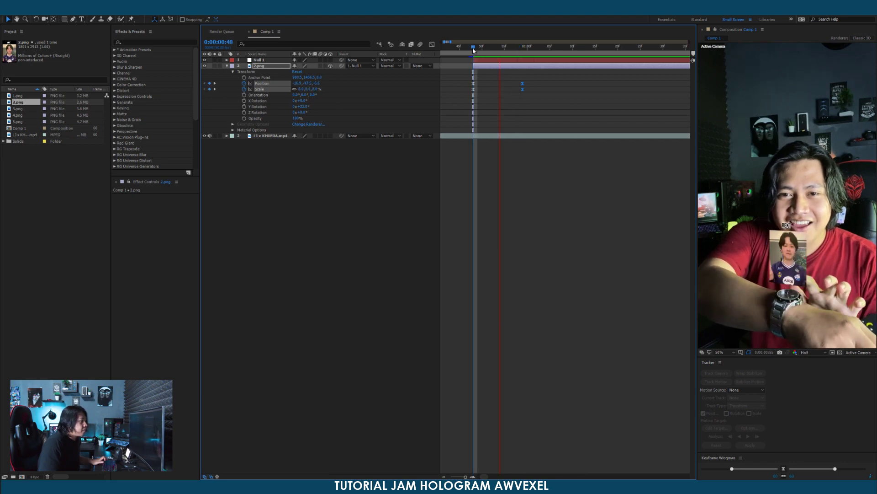
pyautogui.press('space')
# Trim the end of the 2.png layer to 0:00:01:28.
pyautogui.scroll(-2, 513, 83)
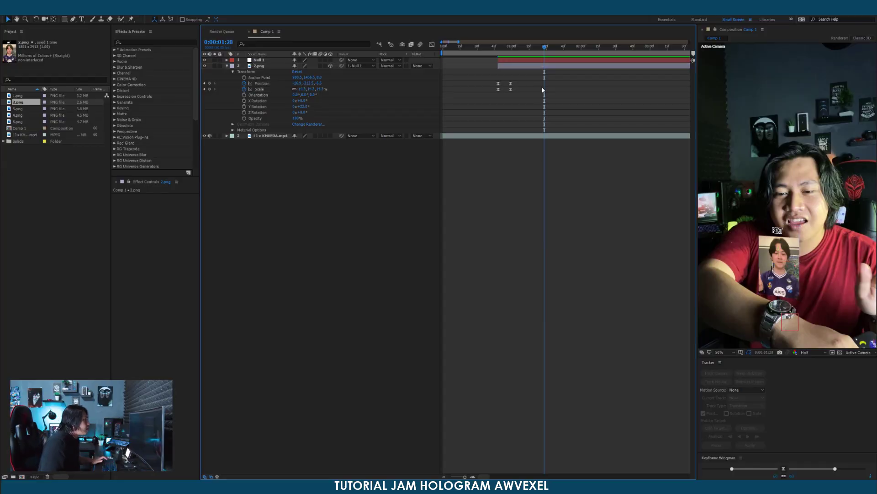
pyautogui.click(545, 67)
pyautogui.hotkey('alt', ']')
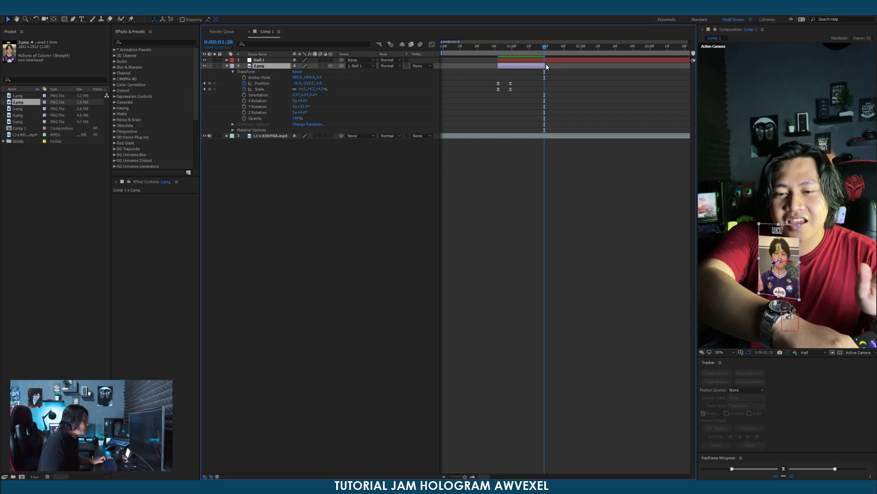
# Add a Position keyframe to 2.png at 0:00:01:16, leaving no Scale keyframe there.
pyautogui.moveTo(545, 49); pyautogui.dragTo(532, 51)
pyautogui.click(533, 77)
pyautogui.click(210, 89)
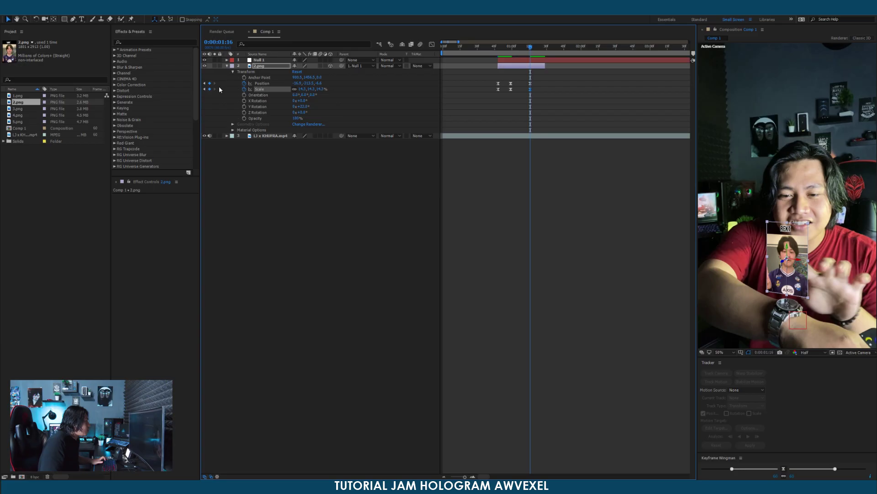
pyautogui.hotkey('ctrl', 'z')
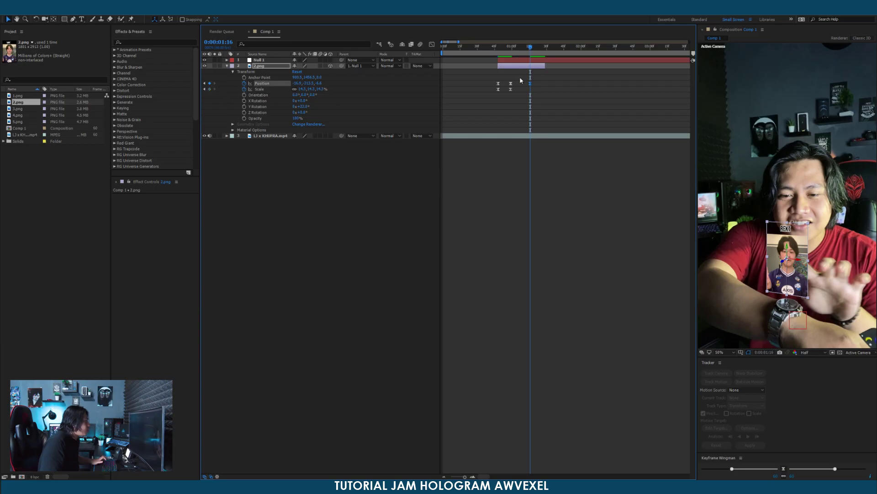
# At 0:00:01:24, move 2.png sideways to the right until it is completely outside the video frame.
pyautogui.moveTo(531, 51); pyautogui.dragTo(539, 49)
pyautogui.scroll(-2, 795, 176)
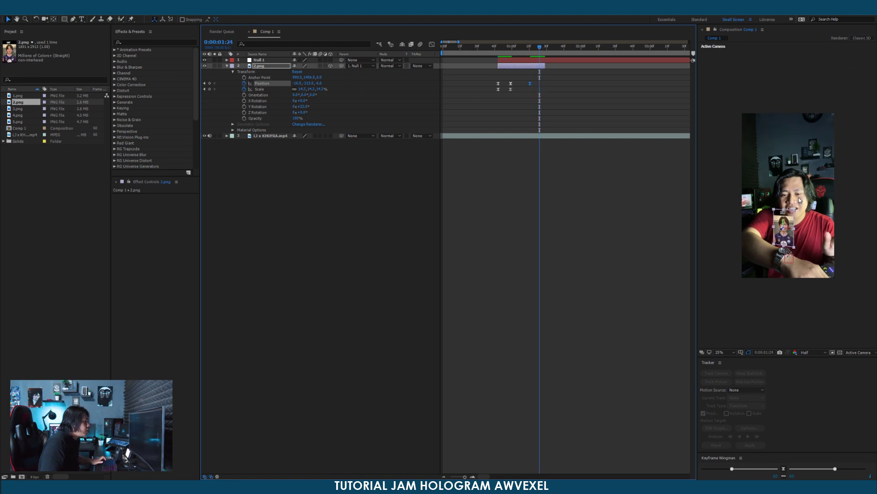
pyautogui.scroll(2, 803, 203)
pyautogui.scroll(-2, 794, 263)
pyautogui.scroll(2, 790, 259)
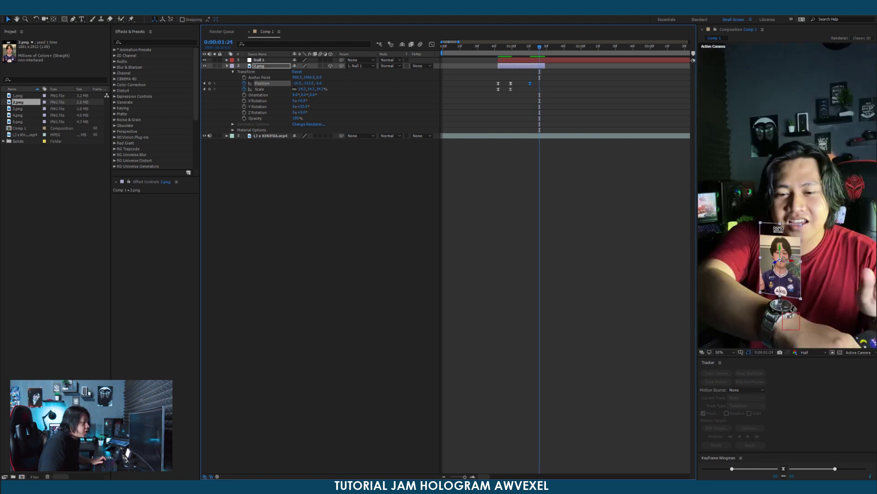
pyautogui.moveTo(791, 263)
pyautogui.mouseDown()
pyautogui.moveTo(804, 263)
pyautogui.moveTo(791, 262)
pyautogui.mouseUp()
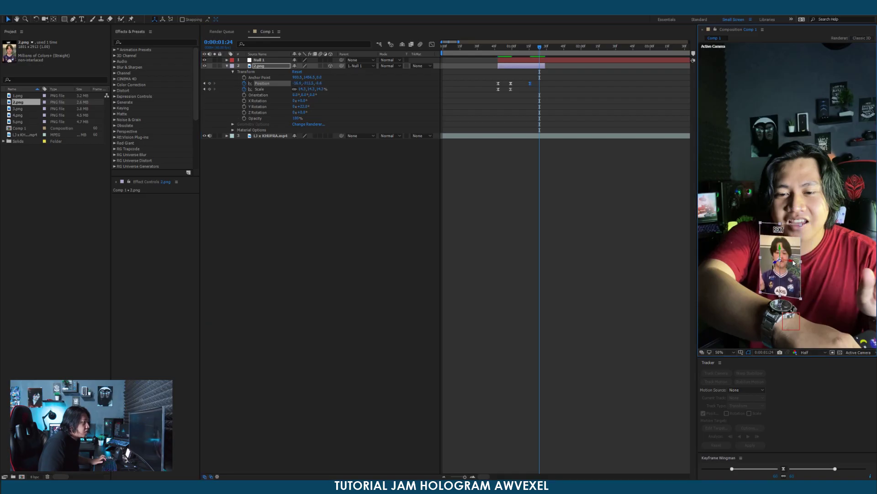
pyautogui.scroll(-2, 791, 242)
pyautogui.moveTo(793, 232); pyautogui.dragTo(856, 237)
# Slow the slide-out of 2.png by delaying its last Position keyframe, and trim the layer's end to that keyframe while previewing.
pyautogui.moveTo(542, 48); pyautogui.dragTo(527, 51)
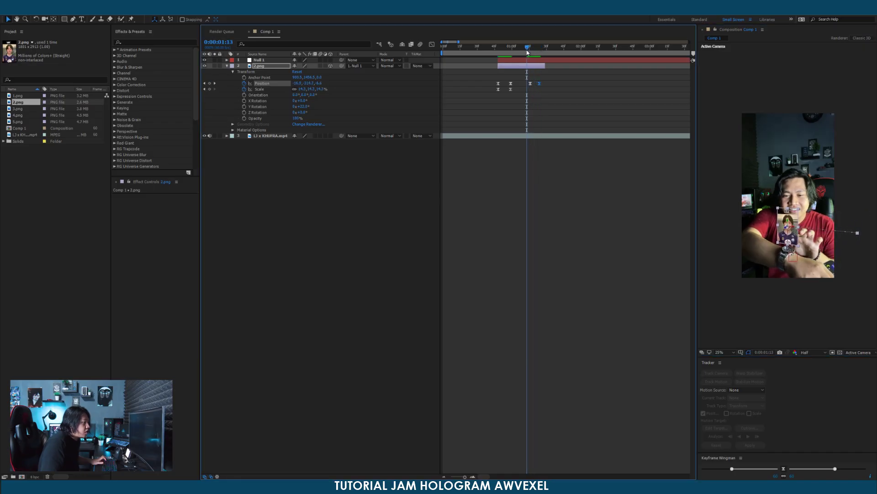
pyautogui.press('space')
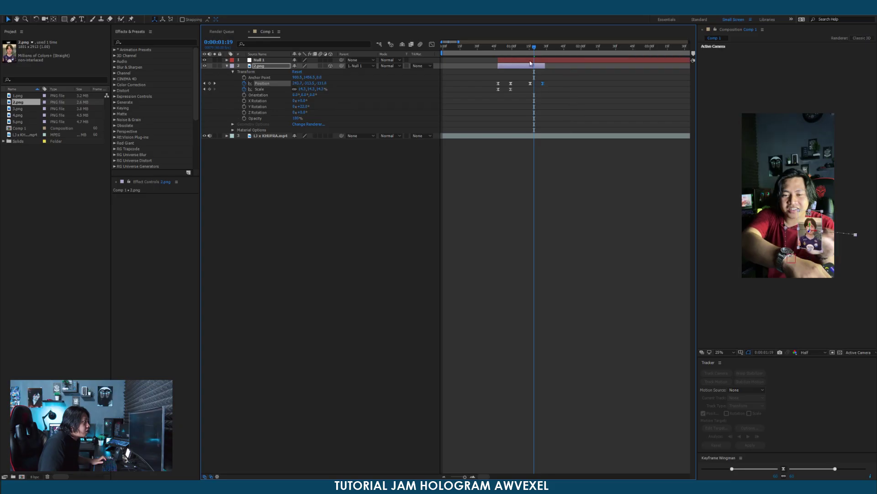
pyautogui.moveTo(527, 51); pyautogui.dragTo(528, 52)
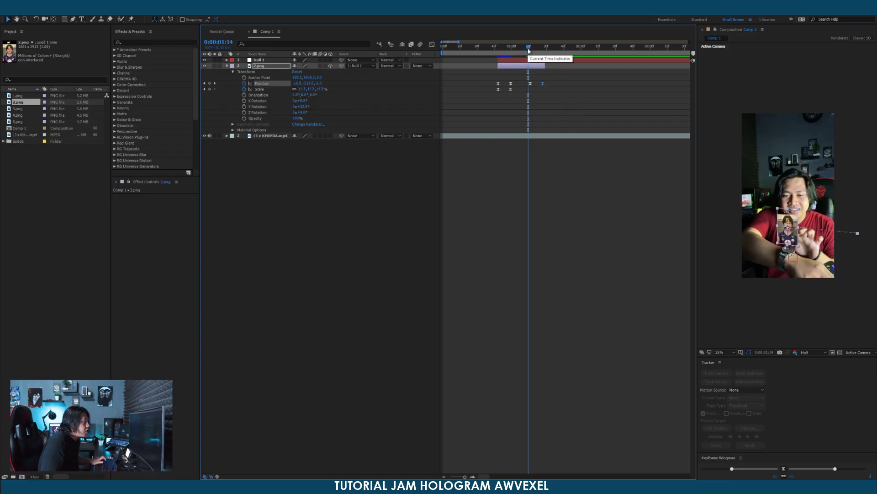
pyautogui.press('space')
pyautogui.press('space')
pyautogui.click(552, 62)
pyautogui.click(542, 83)
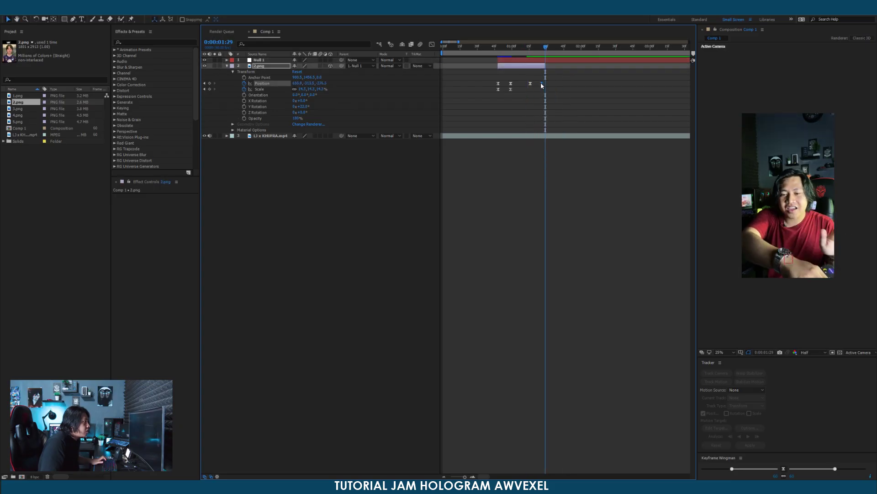
pyautogui.click(528, 47)
pyautogui.press('space')
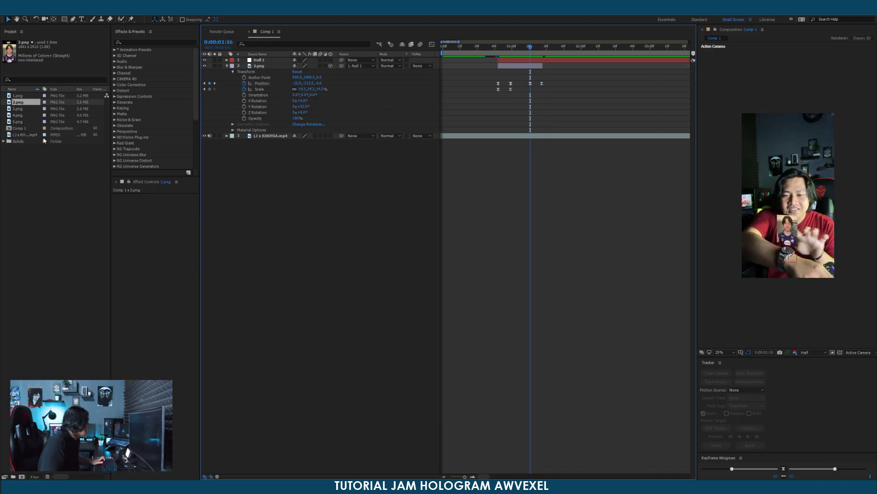
# Add 1.png to the composition between Null 1 and 2.png, starting at 0:00:01:16.
pyautogui.click(18, 95)
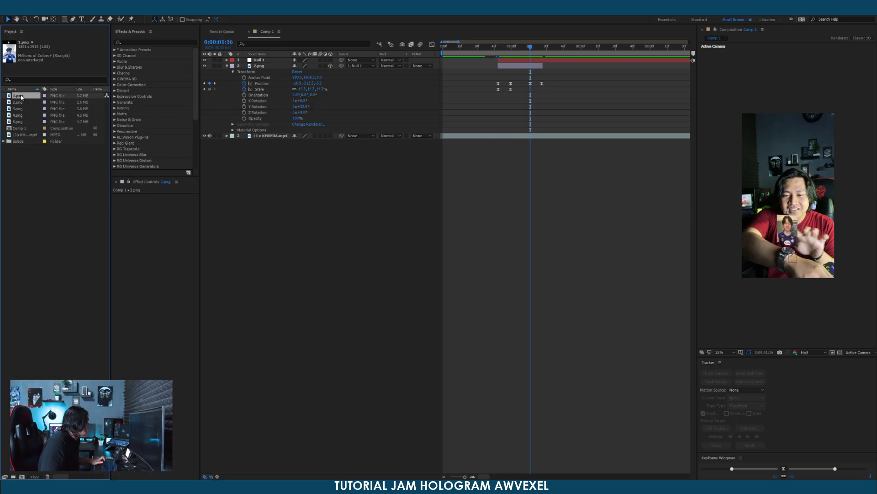
pyautogui.moveTo(20, 97); pyautogui.dragTo(516, 58)
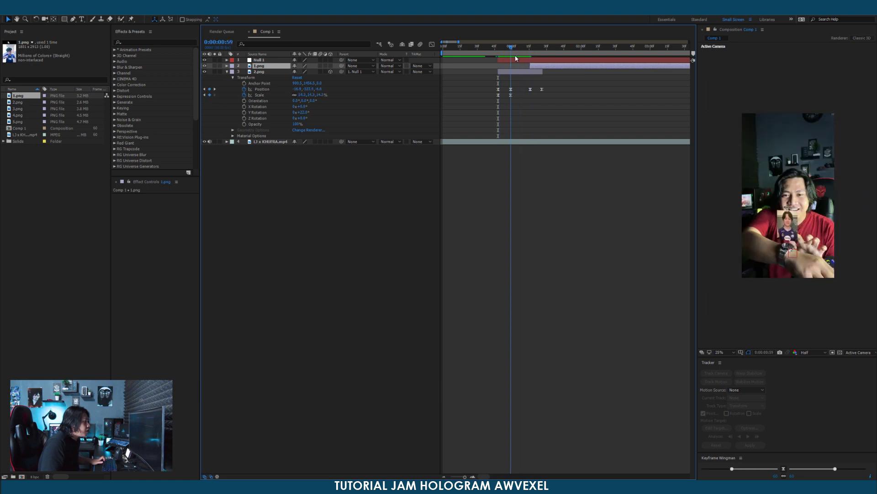
pyautogui.scroll(2, 815, 250)
pyautogui.scroll(-4, 811, 257)
# At 0:00:01:32, make 1.png a 3D layer and parent it to Null 1.
pyautogui.click(547, 53)
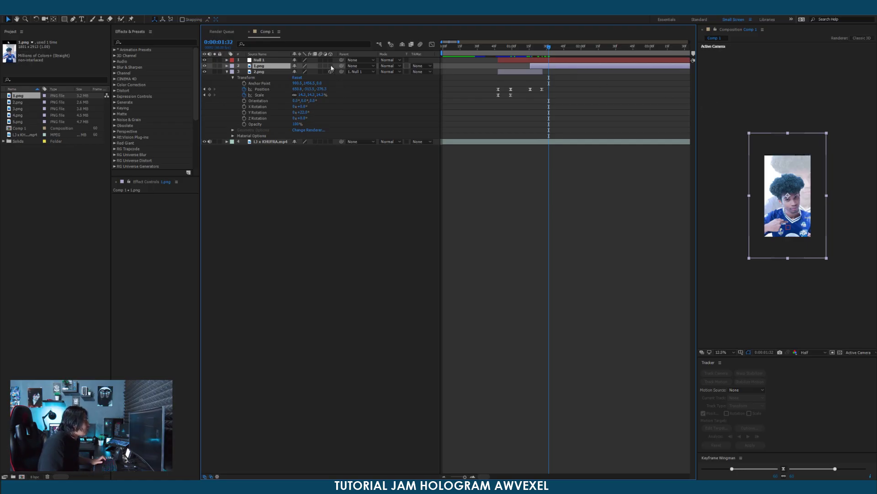
pyautogui.click(365, 67)
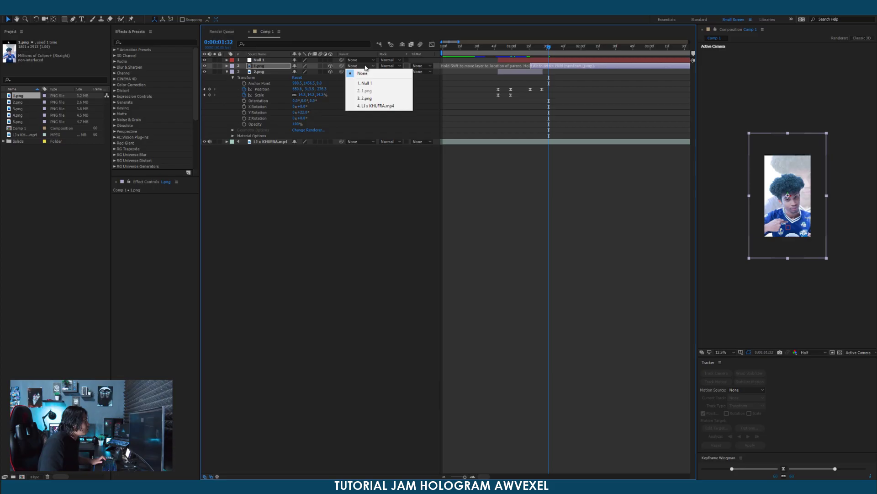
pyautogui.click(368, 82)
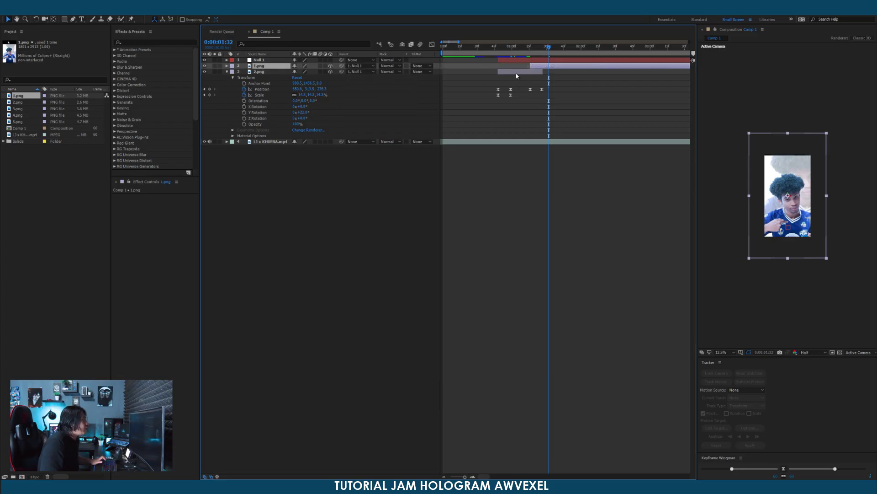
# Copy the Transform keyframes of 2.png and paste them onto 1.png at 0:00:01:35.
pyautogui.moveTo(551, 49); pyautogui.dragTo(521, 62)
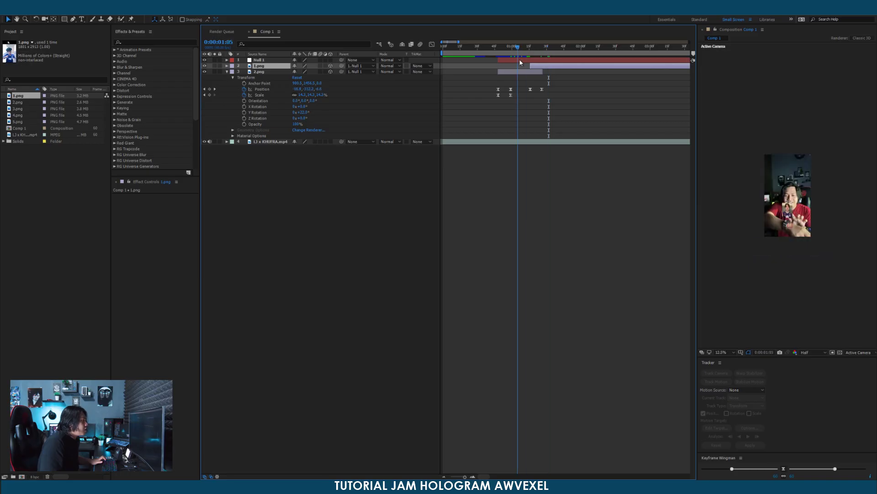
pyautogui.click(518, 72)
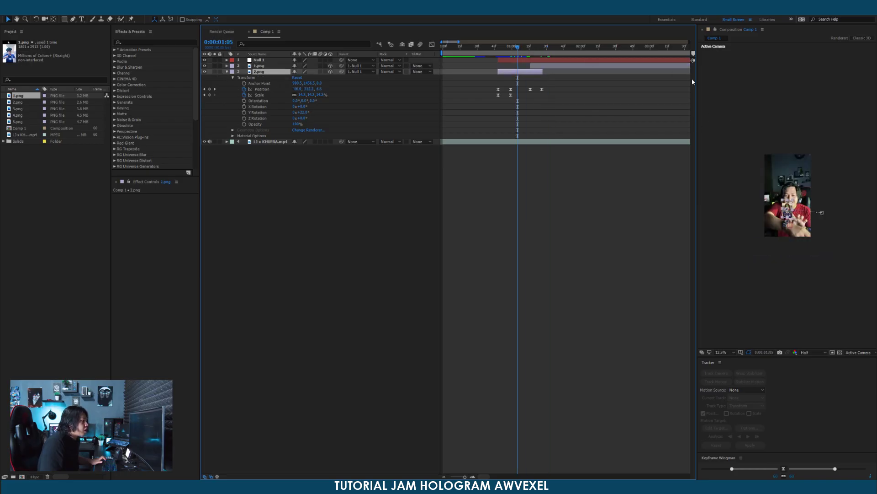
pyautogui.scroll(3, 773, 208)
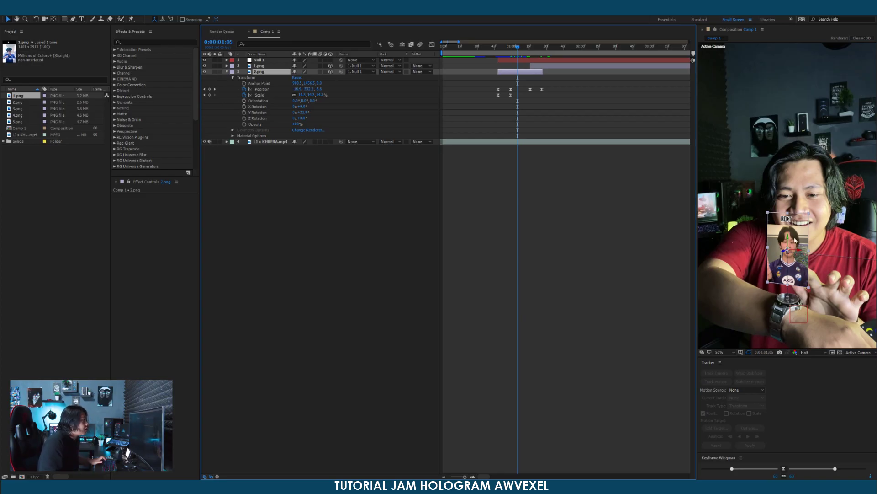
pyautogui.click(538, 110)
pyautogui.click(519, 71)
pyautogui.click(248, 78)
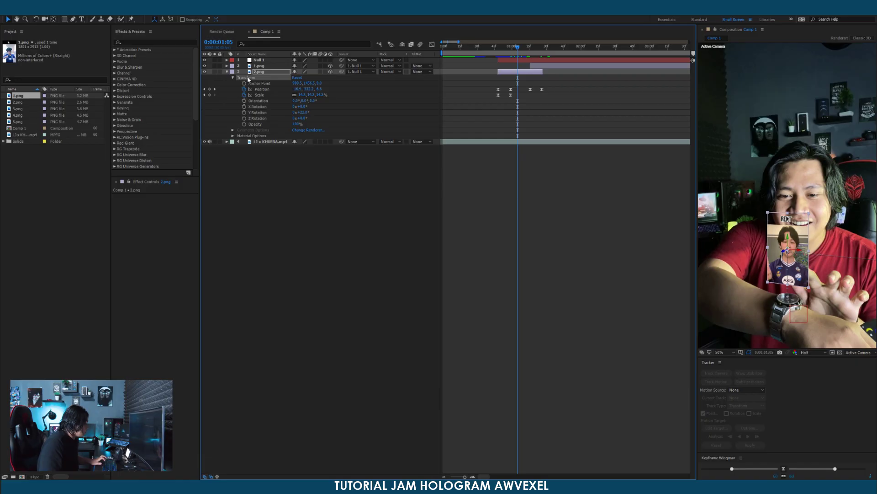
pyautogui.click(552, 49)
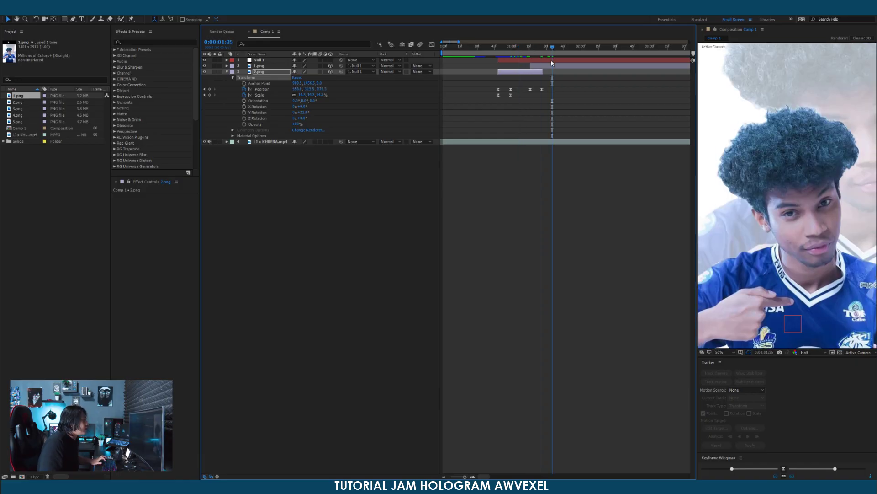
pyautogui.click(553, 66)
pyautogui.scroll(-2, 736, 148)
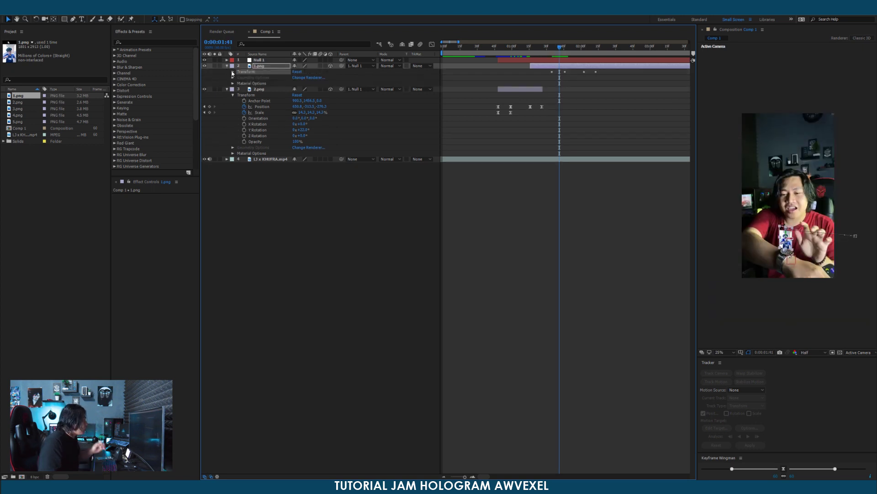
# Expand the Transform properties of 1.png and delete its first Position and Scale keyframes.
pyautogui.click(232, 72)
pyautogui.scroll(1, 543, 93)
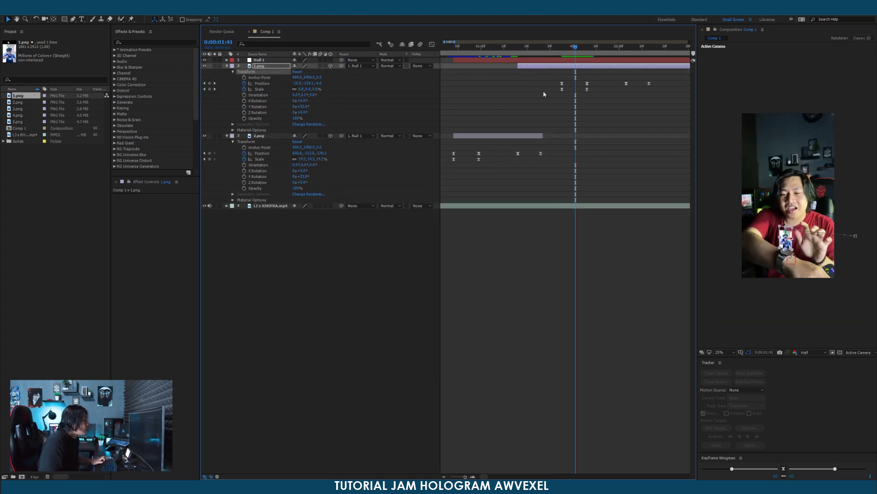
pyautogui.scroll(-2, 558, 90)
pyautogui.scroll(2, 568, 73)
pyautogui.moveTo(561, 48); pyautogui.dragTo(552, 92)
pyautogui.press('Delete')
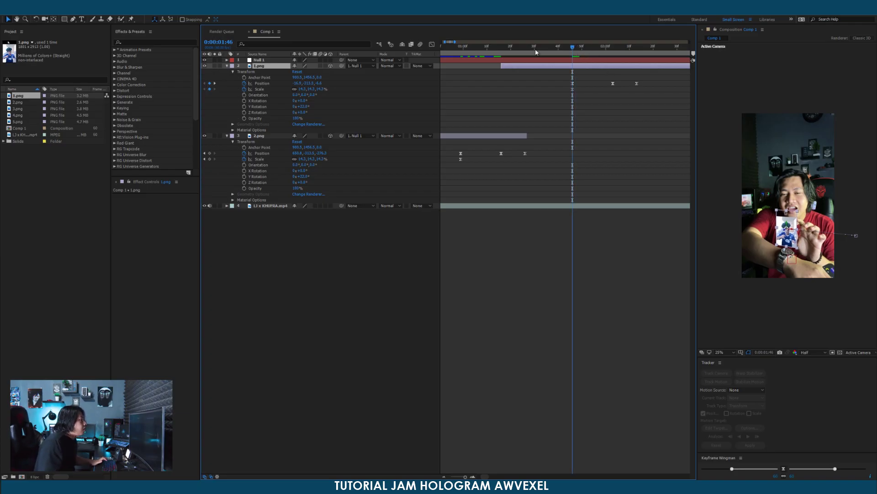
# Add a Position keyframe to 1.png at 0:00:01:26, where 2.png finishes sliding out.
pyautogui.moveTo(499, 53); pyautogui.dragTo(511, 45)
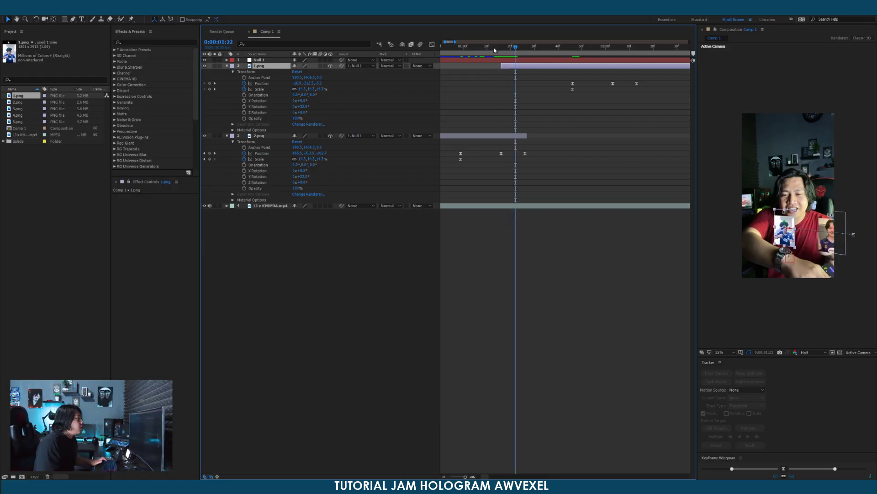
pyautogui.moveTo(515, 49); pyautogui.dragTo(525, 49)
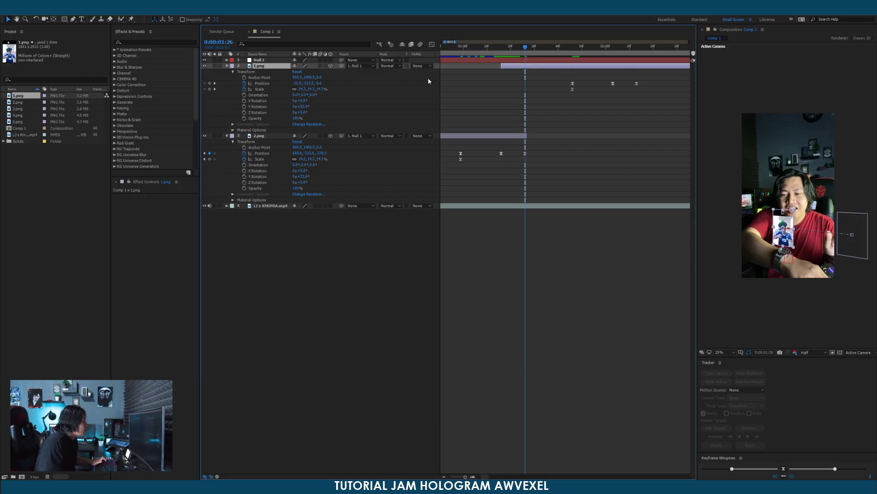
pyautogui.click(210, 84)
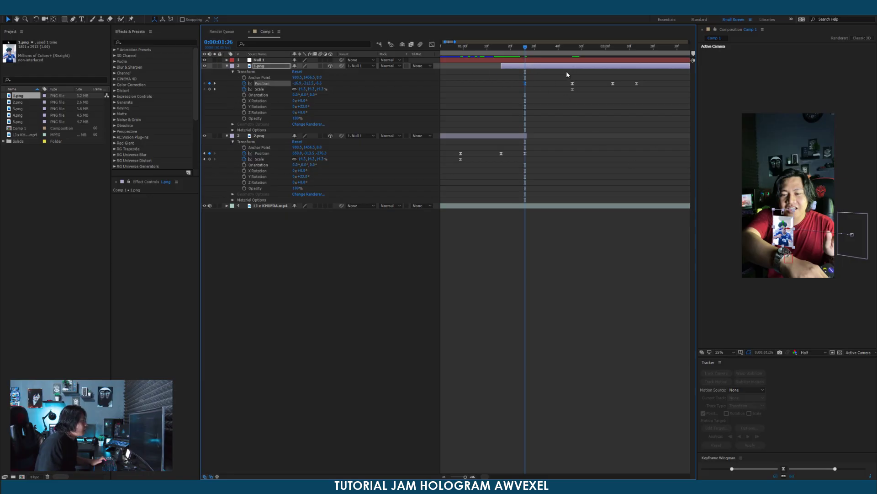
# At 0:00:01:16, move 1.png sideways to the left until it is completely outside the video frame.
pyautogui.moveTo(525, 49); pyautogui.dragTo(505, 55)
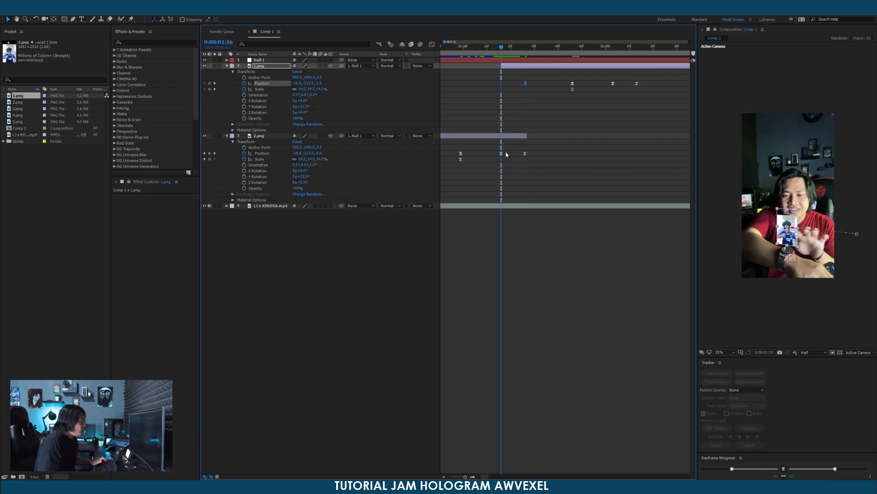
pyautogui.click(204, 66)
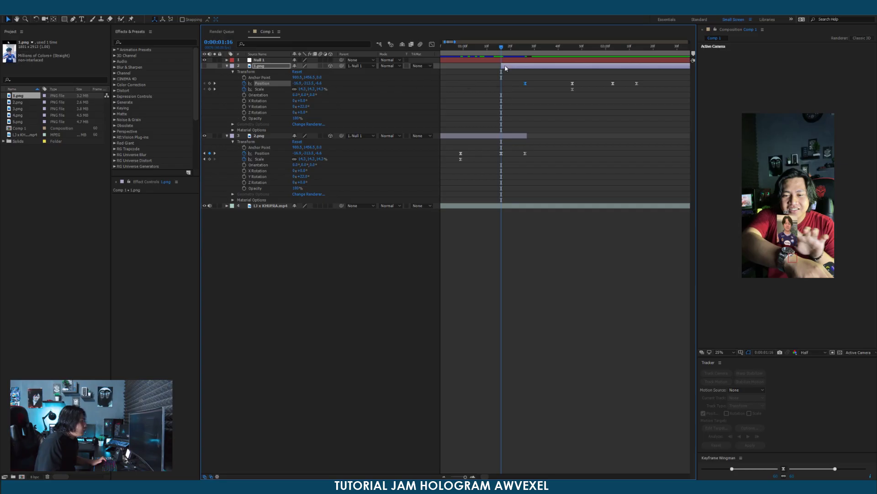
pyautogui.click(205, 66)
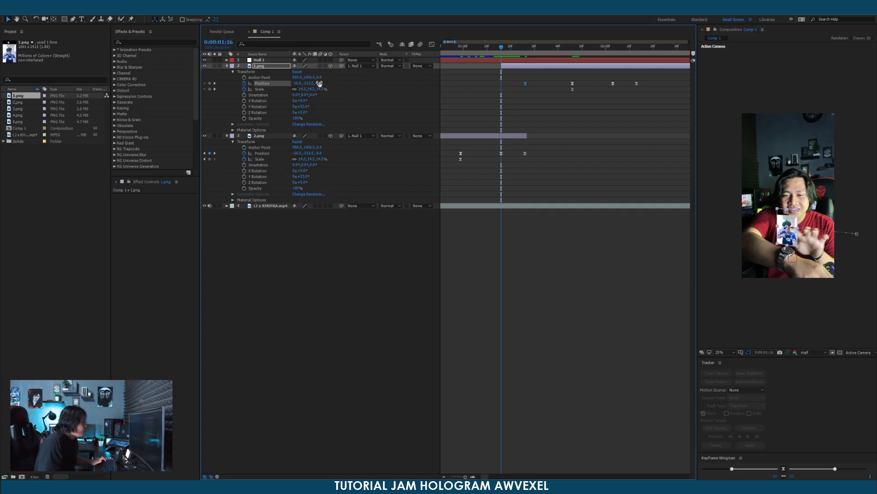
pyautogui.scroll(2, 783, 225)
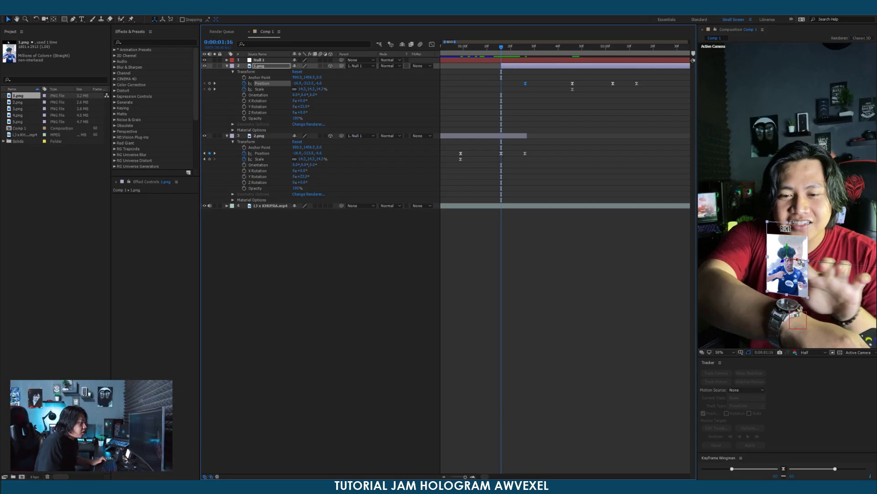
pyautogui.moveTo(798, 263); pyautogui.dragTo(660, 247)
pyautogui.scroll(-2, 799, 217)
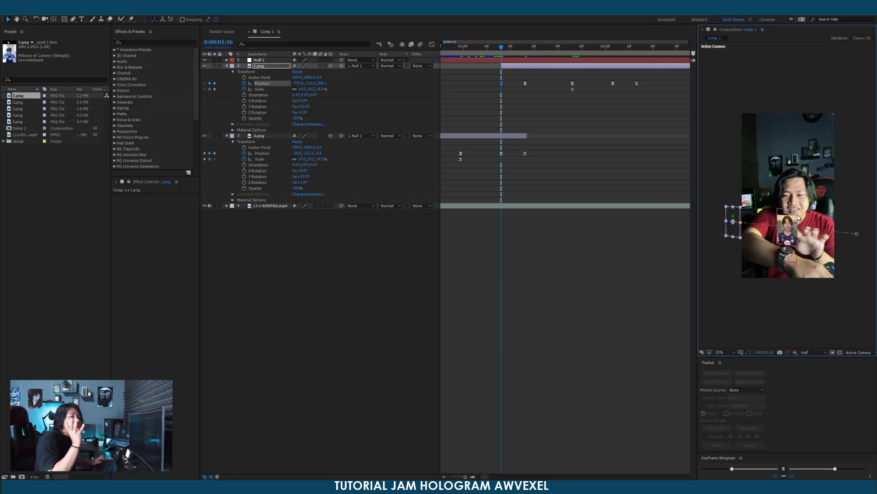
# Ease the two slide-in Position keyframes of 1.png with Keyframe Wingman and preview the transition.
pyautogui.moveTo(501, 47)
pyautogui.mouseDown()
pyautogui.moveTo(525, 50)
pyautogui.moveTo(500, 49)
pyautogui.moveTo(509, 49)
pyautogui.mouseUp()
pyautogui.click(776, 462)
pyautogui.click(499, 48)
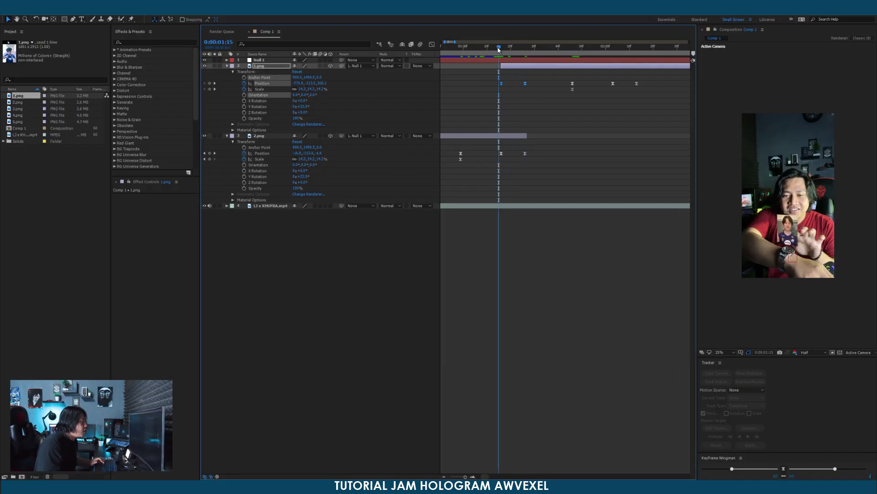
pyautogui.click(497, 48)
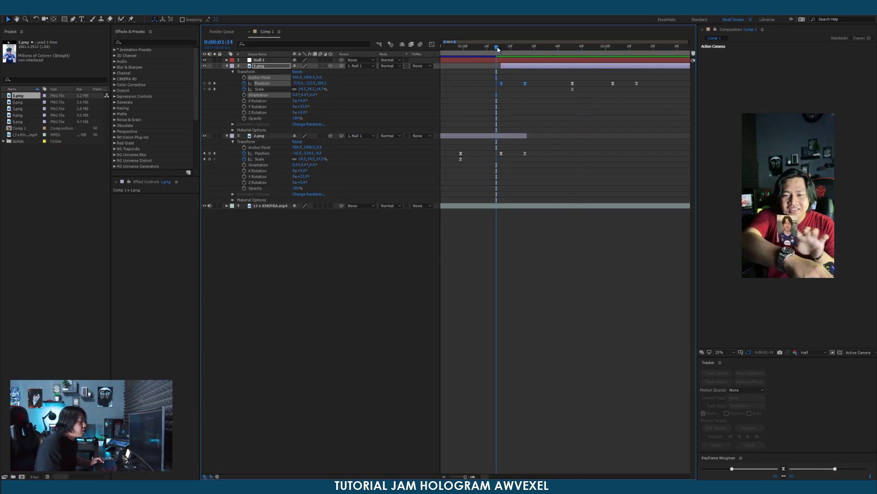
pyautogui.press('space')
pyautogui.click(498, 49)
pyautogui.press('space')
pyautogui.press('space')
# Delete the Position and Scale keyframes of 1.png that follow its slide-in, and preview the result.
pyautogui.moveTo(497, 50); pyautogui.dragTo(578, 96)
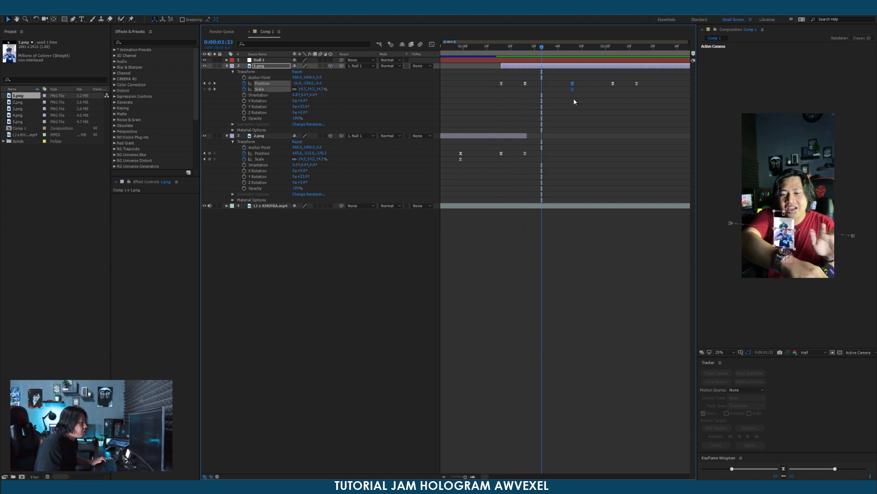
pyautogui.press('Delete')
pyautogui.moveTo(566, 49); pyautogui.dragTo(522, 54)
pyautogui.press('space')
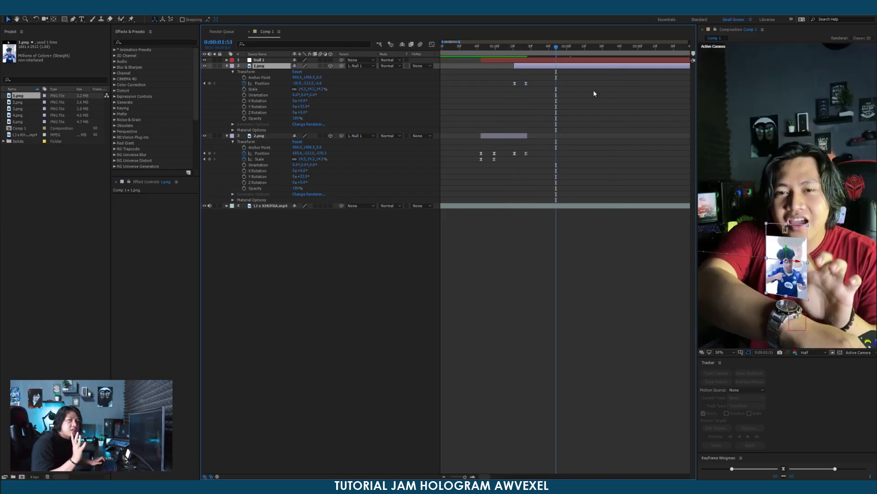
pyautogui.press('space')
# Add a Position keyframe to 1.png at 0:00:01:53 and nudge the card slightly left at 0:00:01:55.
pyautogui.moveTo(556, 50); pyautogui.dragTo(560, 48)
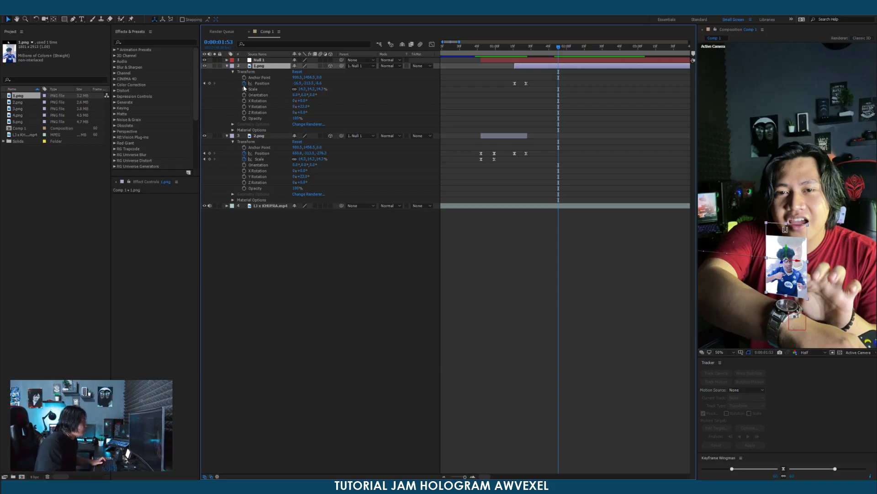
pyautogui.click(209, 83)
pyautogui.moveTo(558, 47)
pyautogui.mouseDown()
pyautogui.moveTo(568, 48)
pyautogui.moveTo(562, 52)
pyautogui.mouseUp()
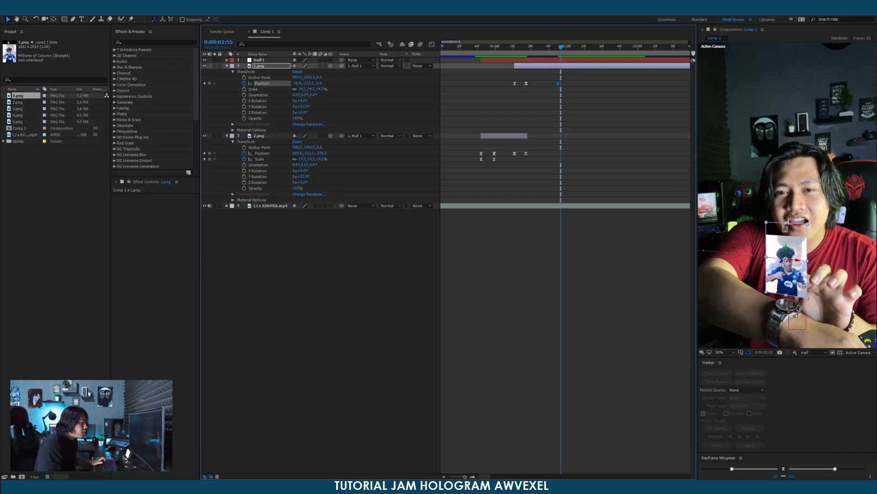
pyautogui.moveTo(782, 264); pyautogui.dragTo(780, 264)
# At 0:00:02:04, move 1.png up and to the left, away from the watch.
pyautogui.moveTo(565, 52); pyautogui.dragTo(571, 48)
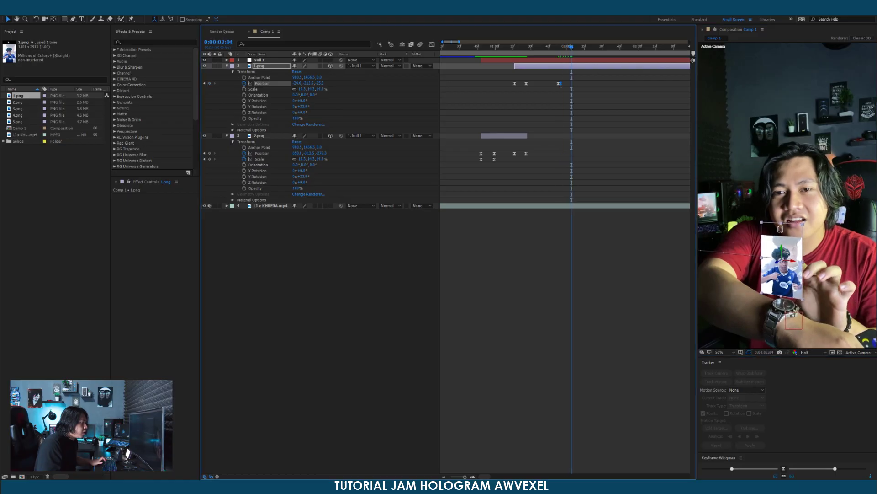
pyautogui.moveTo(784, 236); pyautogui.dragTo(761, 217)
pyautogui.doubleClick(560, 83)
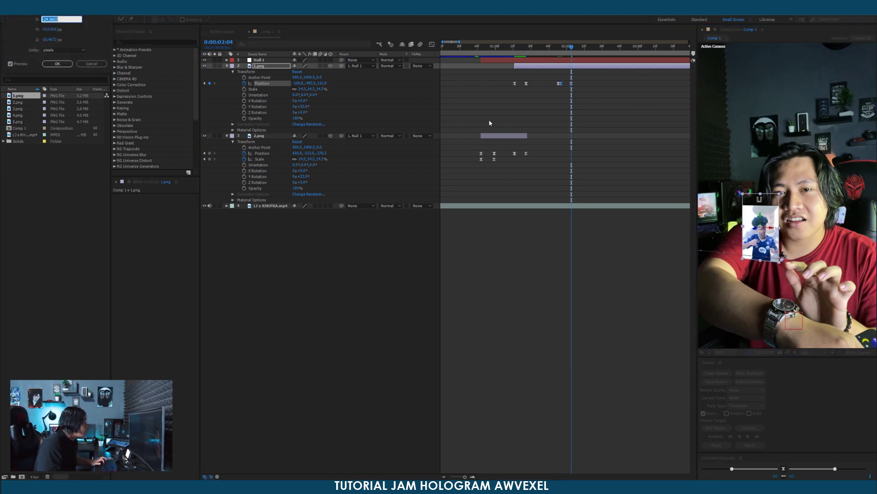
pyautogui.press('Escape')
# Slow the upward move of 1.png by delaying its last two Position keyframes while previewing.
pyautogui.click(559, 51)
pyautogui.press('space')
pyautogui.press('space')
pyautogui.moveTo(572, 83); pyautogui.dragTo(590, 80)
pyautogui.press('space')
pyautogui.press('space')
# Apply Keyframe Wingman easing to the last three Position keyframes of 1.png and preview the move.
pyautogui.click(784, 470)
pyautogui.click(558, 48)
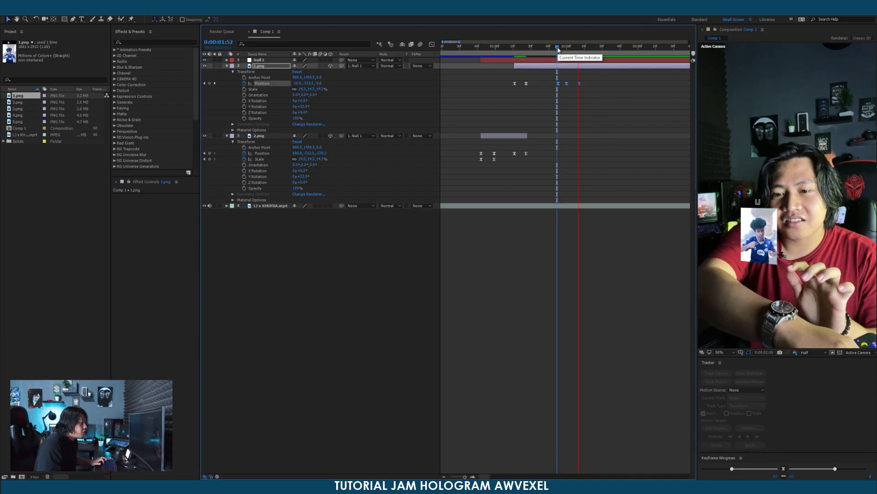
pyautogui.press('space')
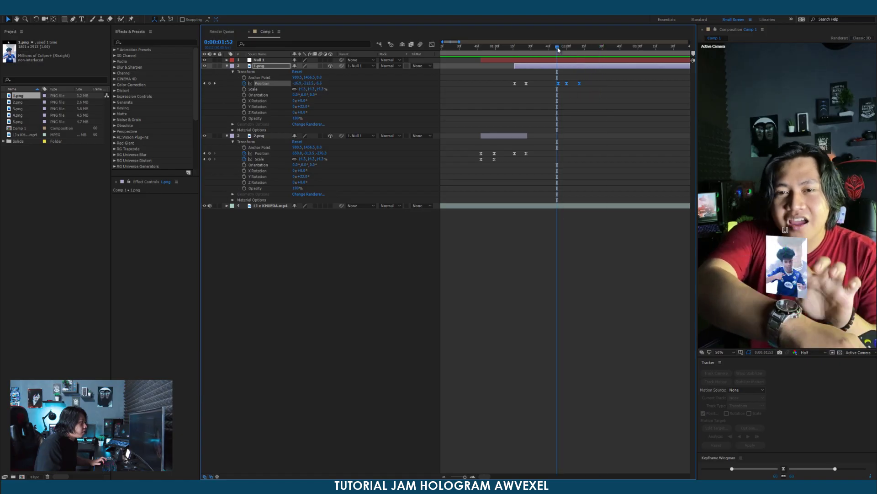
pyautogui.press('space')
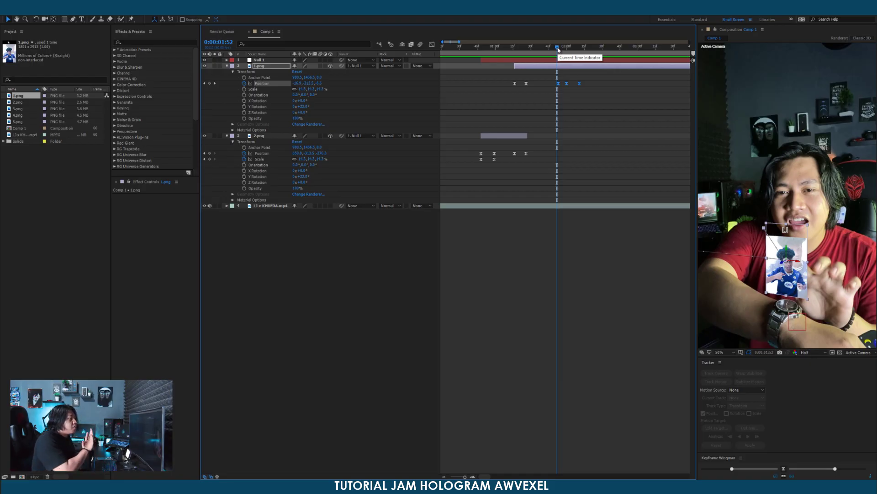
# Add 4.png to the composition between Null 1 and 1.png as a 3D layer parented to Null 1.
pyautogui.press('Home')
pyautogui.click(19, 115)
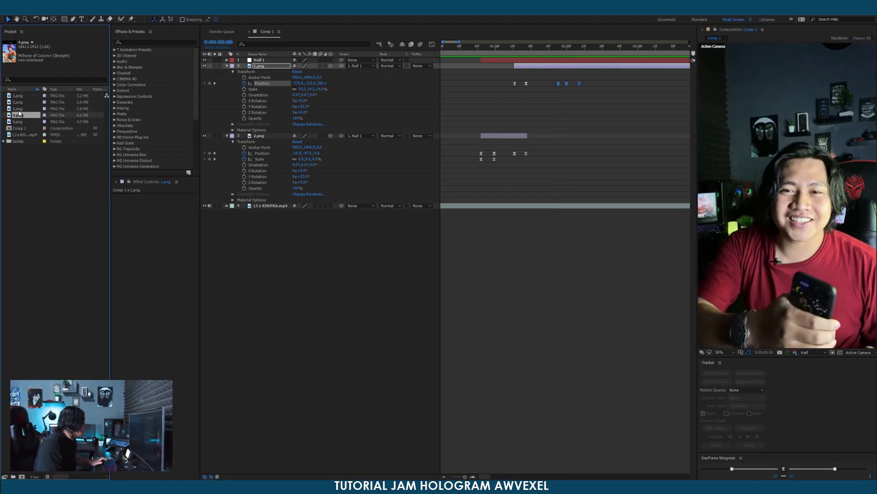
pyautogui.moveTo(18, 118); pyautogui.dragTo(581, 50)
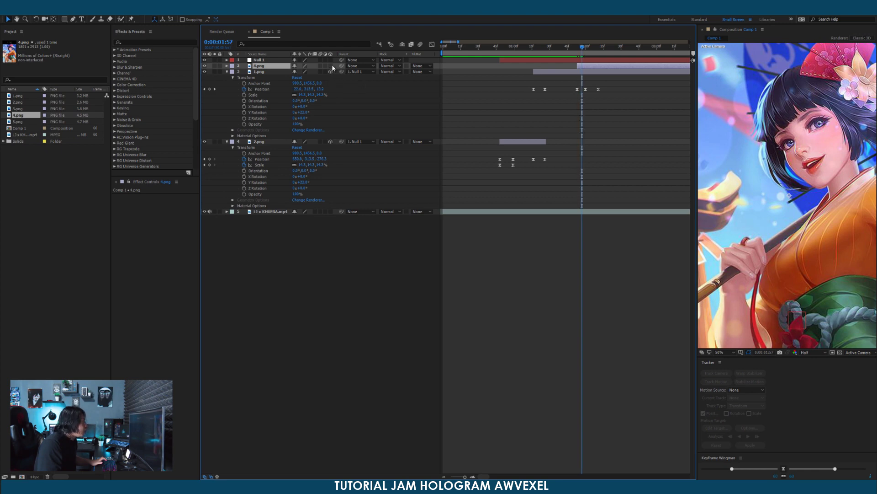
pyautogui.click(360, 66)
pyautogui.click(371, 84)
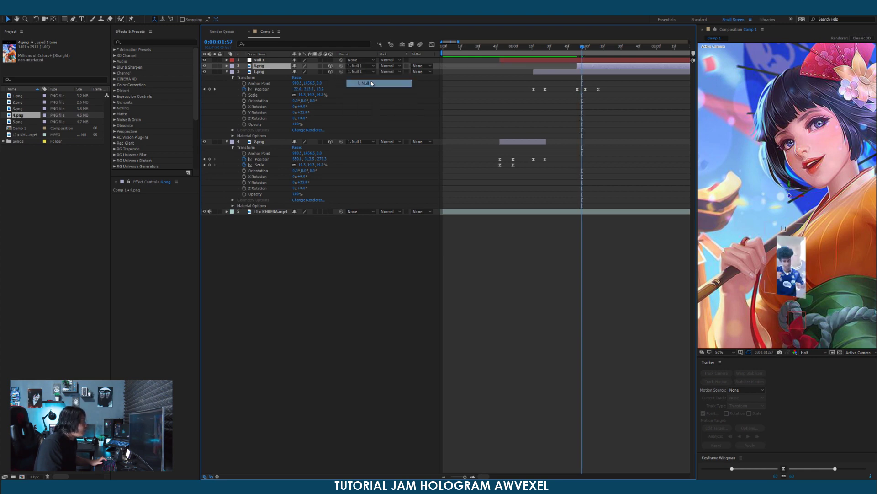
# Copy the Transform keyframes of 1.png onto 4.png at 0:00:01:57 and expand the pasted properties.
pyautogui.click(247, 78)
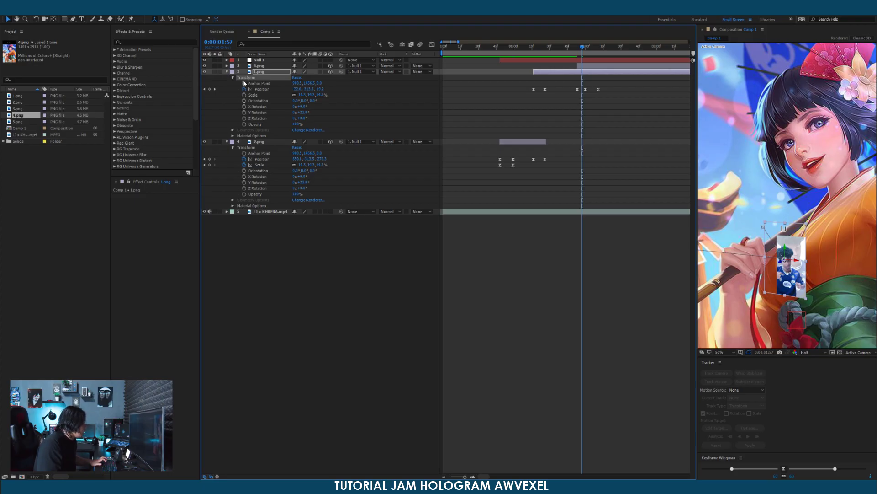
pyautogui.click(595, 67)
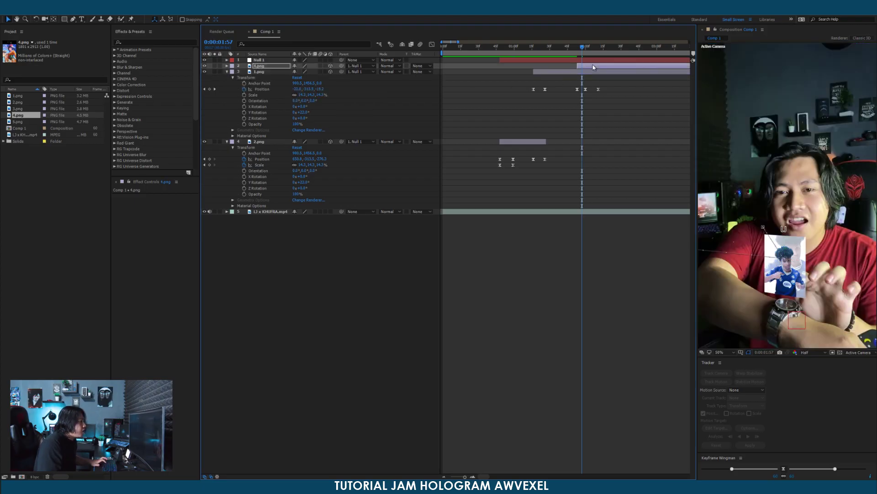
pyautogui.click(226, 66)
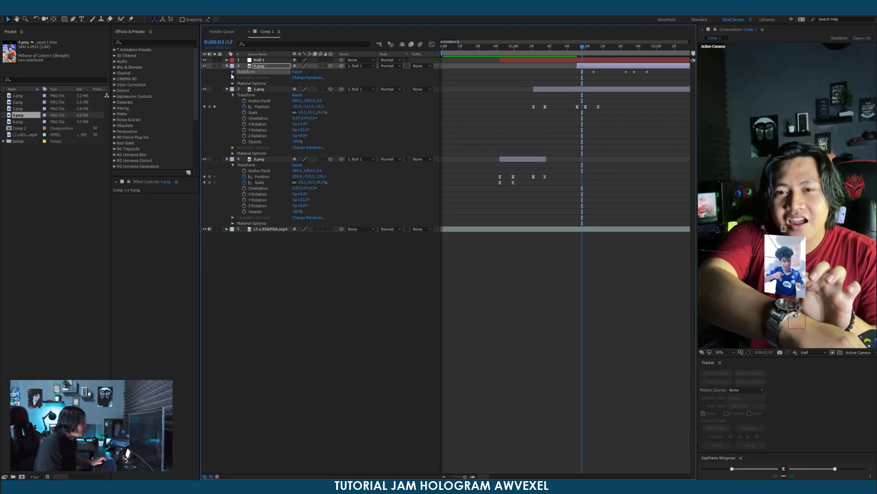
pyautogui.click(232, 72)
pyautogui.click(591, 92)
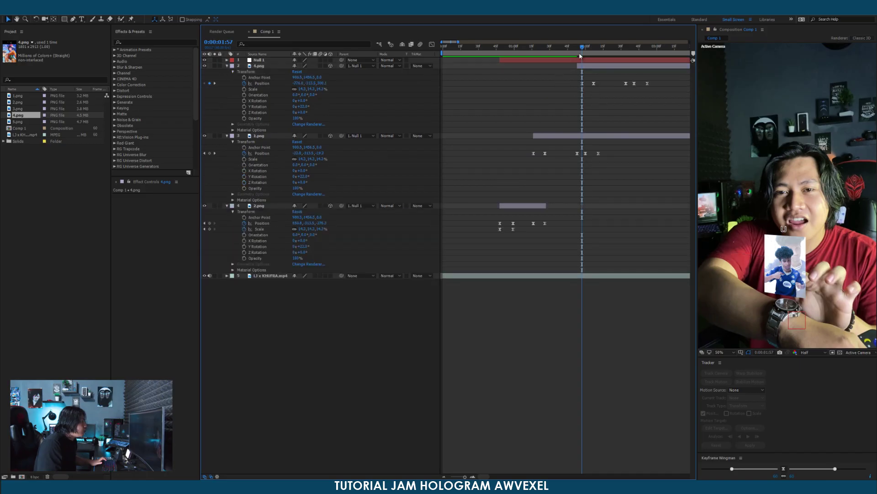
# Delete the Position keyframes of 4.png after its slide-in, and shift the layer so the slide-in starts at 0:00:02:00.
pyautogui.moveTo(584, 50); pyautogui.dragTo(591, 54)
pyautogui.moveTo(653, 96); pyautogui.dragTo(660, 93)
pyautogui.press('Delete')
pyautogui.click(582, 51)
pyautogui.hotkey('ctrl', 'z')
pyautogui.moveTo(617, 80); pyautogui.dragTo(668, 98)
pyautogui.press('Delete')
pyautogui.click(583, 51)
pyautogui.moveTo(582, 51); pyautogui.dragTo(601, 72)
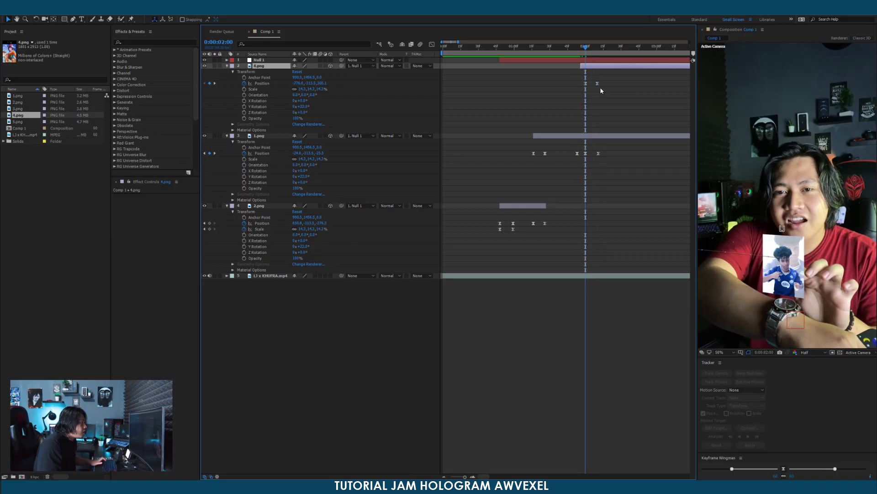
# Copy the last two Position keyframes of 2.png onto 4.png at 0:00:02:22 as its slide-out.
pyautogui.moveTo(589, 50); pyautogui.dragTo(599, 51)
pyautogui.press('space')
pyautogui.moveTo(604, 94); pyautogui.dragTo(572, 95)
pyautogui.click(566, 84)
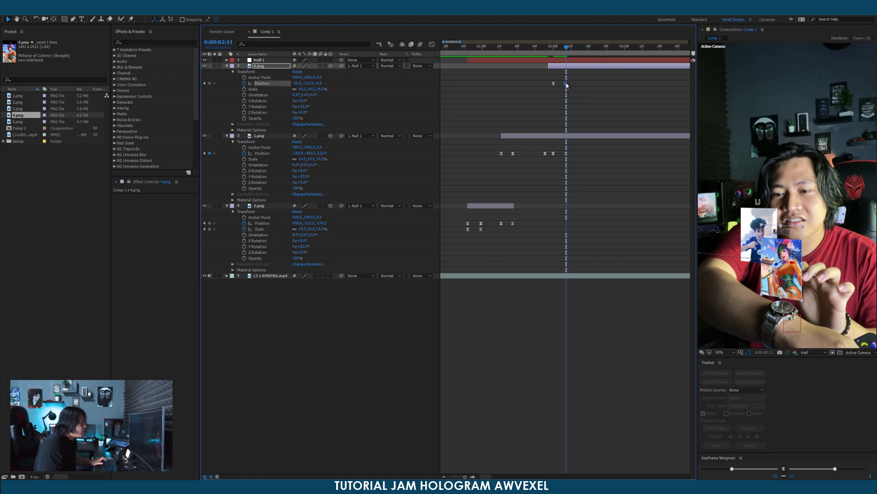
pyautogui.moveTo(569, 50)
pyautogui.mouseDown()
pyautogui.moveTo(588, 51)
pyautogui.moveTo(582, 55)
pyautogui.mouseUp()
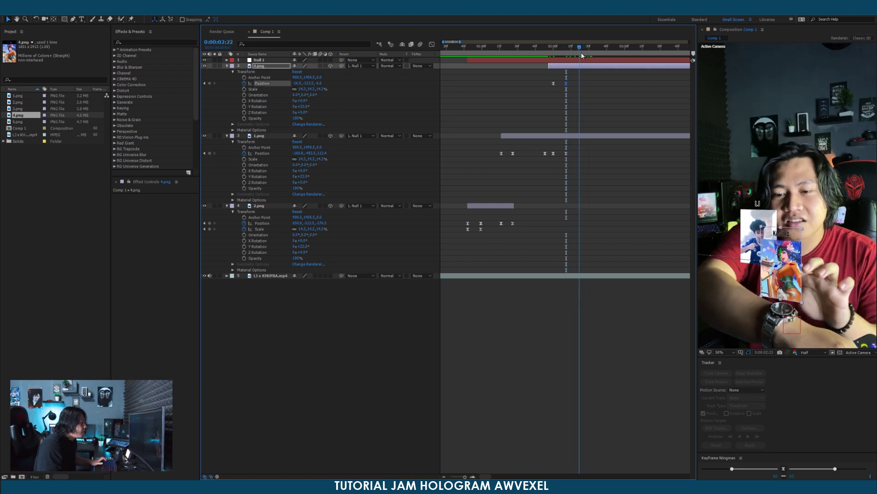
pyautogui.click(508, 239)
pyautogui.moveTo(516, 228); pyautogui.dragTo(518, 223)
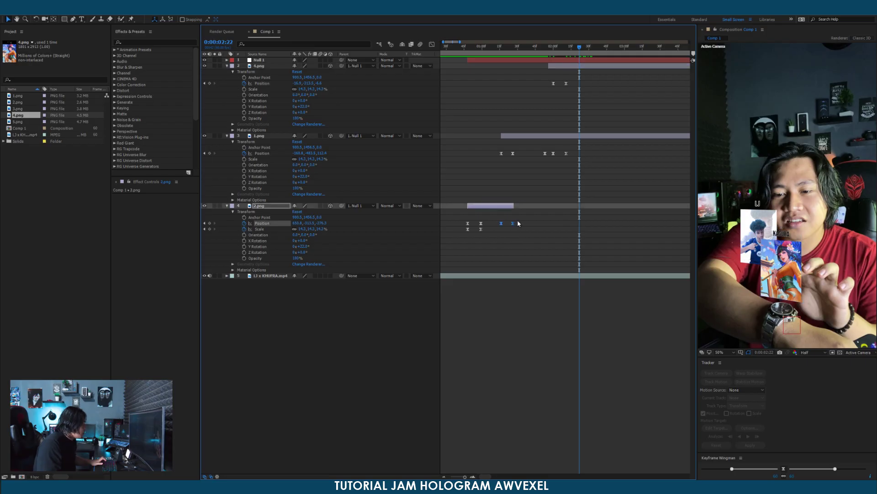
pyautogui.click(581, 65)
pyautogui.hotkey('ctrl', 'v')
# Preview the slide-out of 4.png and trim the layer's end to its last Position keyframe.
pyautogui.press('space')
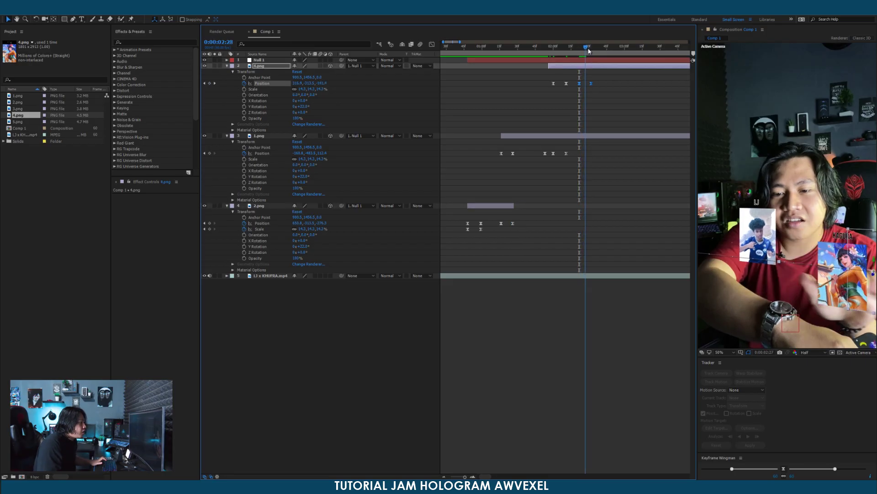
pyautogui.press('space')
pyautogui.click(580, 120)
pyautogui.moveTo(581, 46); pyautogui.dragTo(591, 47)
pyautogui.click(593, 68)
pyautogui.hotkey('alt', ']')
# Add 3.png to the composition between Null 1 and 4.png, starting at 0:00:02:22, and parent it to Null 1.
pyautogui.click(579, 47)
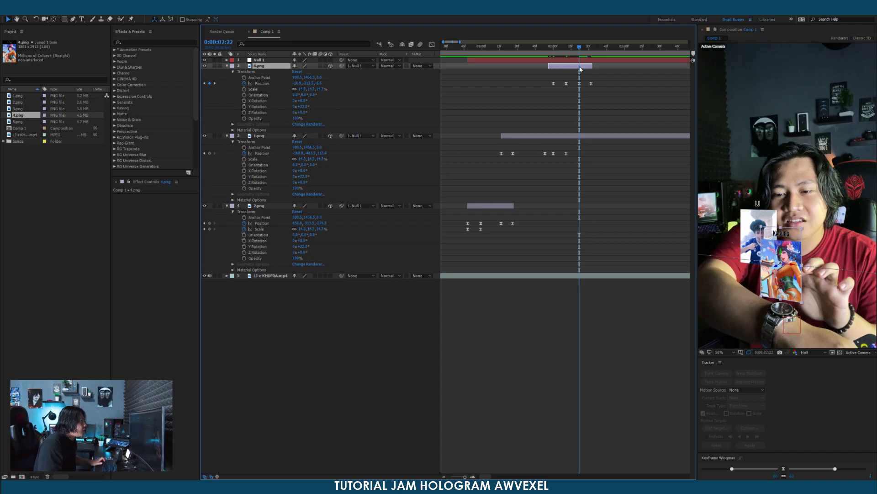
pyautogui.click(18, 109)
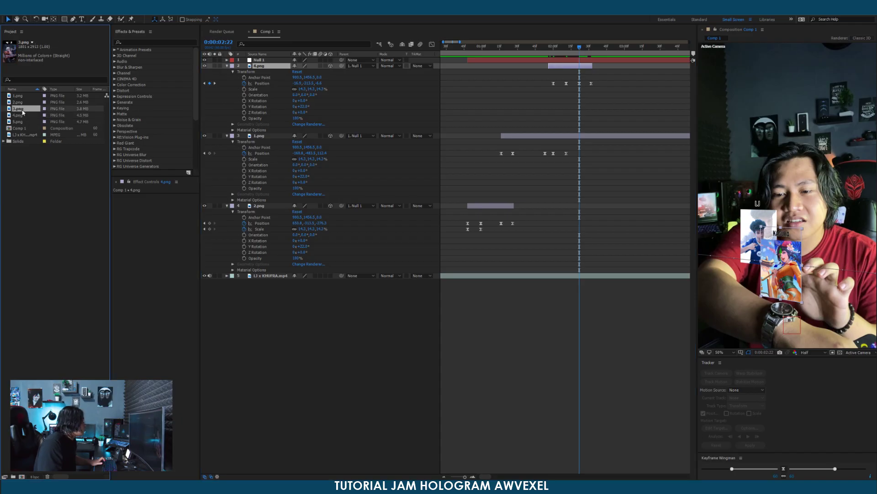
pyautogui.moveTo(18, 109); pyautogui.dragTo(589, 67)
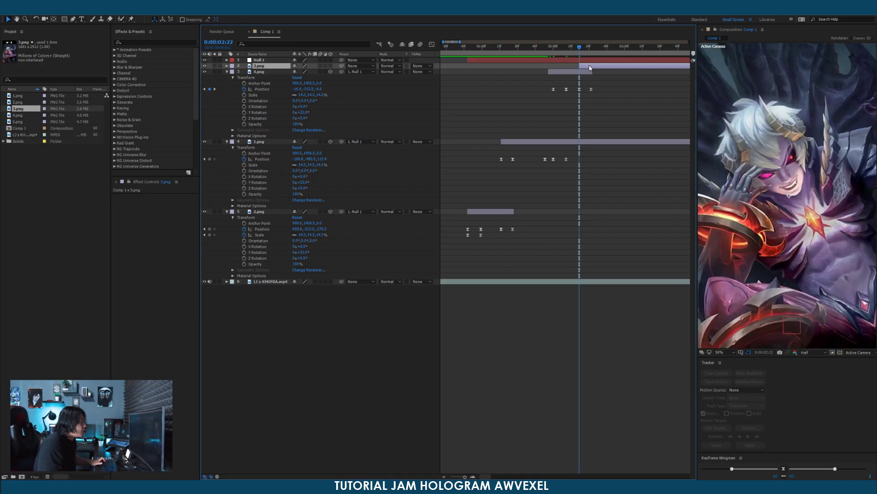
pyautogui.click(353, 68)
pyautogui.click(361, 81)
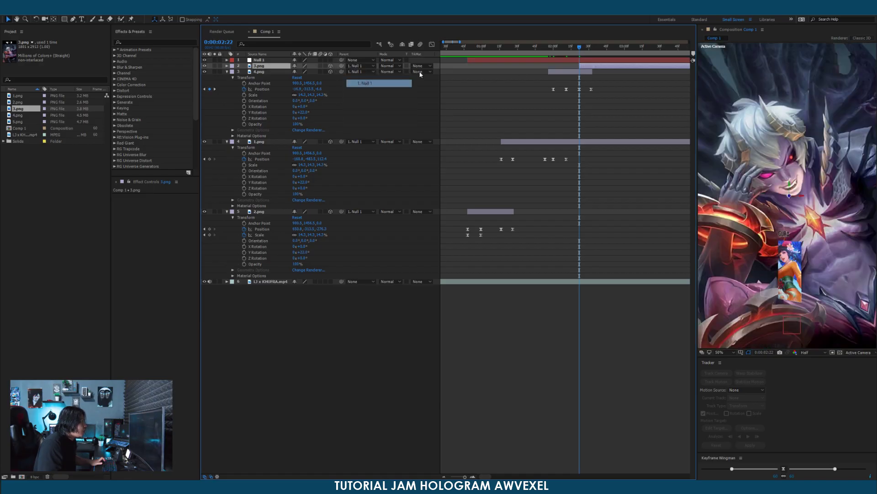
# Copy the Transform properties and keyframes of 4.png onto 3.png at 0:00:02:22 and expand the pasted properties.
pyautogui.moveTo(536, 102); pyautogui.dragTo(619, 82)
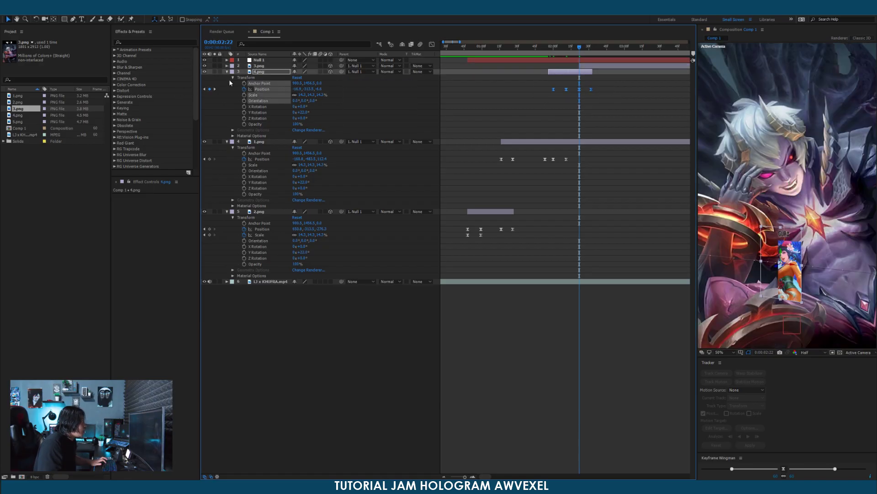
pyautogui.click(246, 78)
pyautogui.click(585, 67)
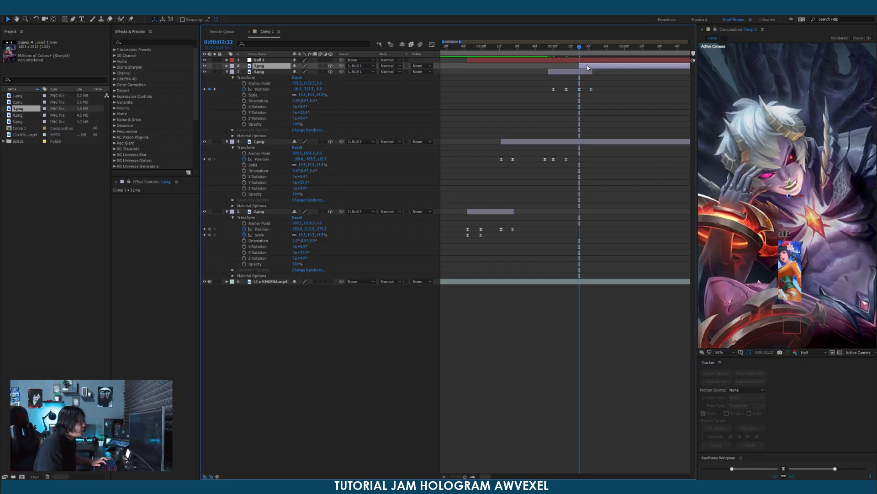
pyautogui.click(224, 66)
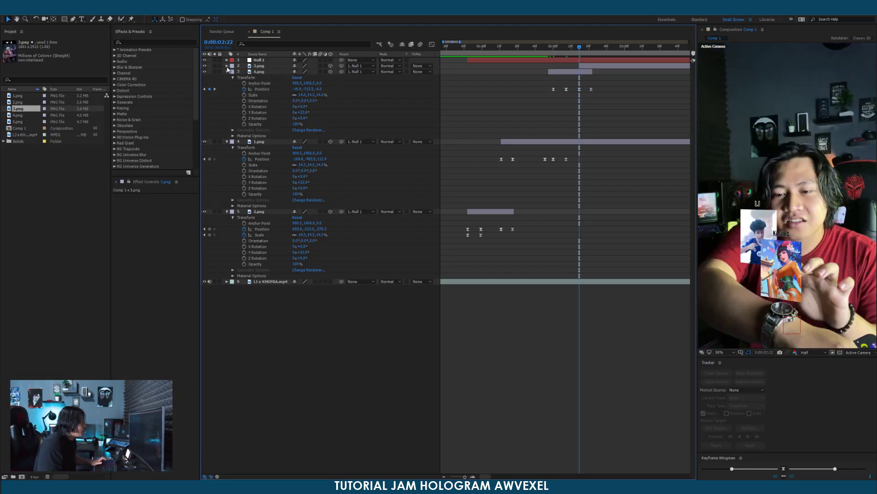
pyautogui.click(227, 65)
pyautogui.click(232, 71)
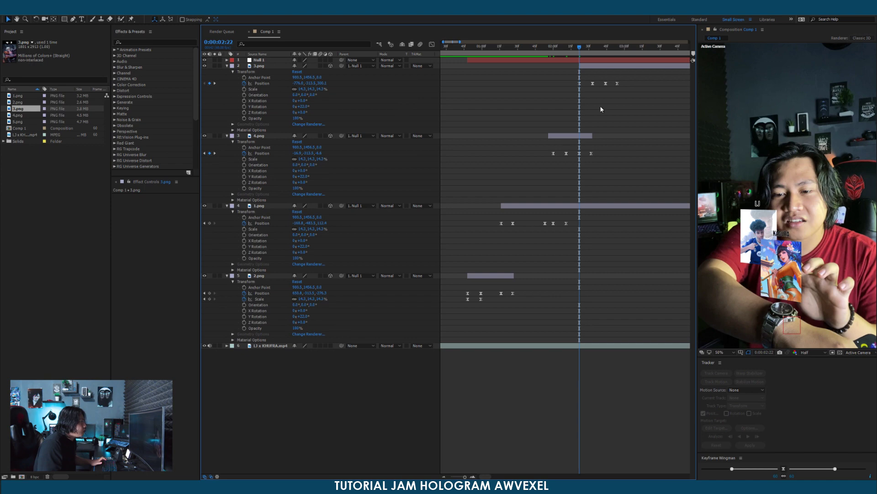
# Shift the last two Position keyframes of 3.png so the slide-out starts at 0:00:02:52, and move the final keyframe slightly later.
pyautogui.click(592, 84)
pyautogui.moveTo(579, 51); pyautogui.dragTo(617, 51)
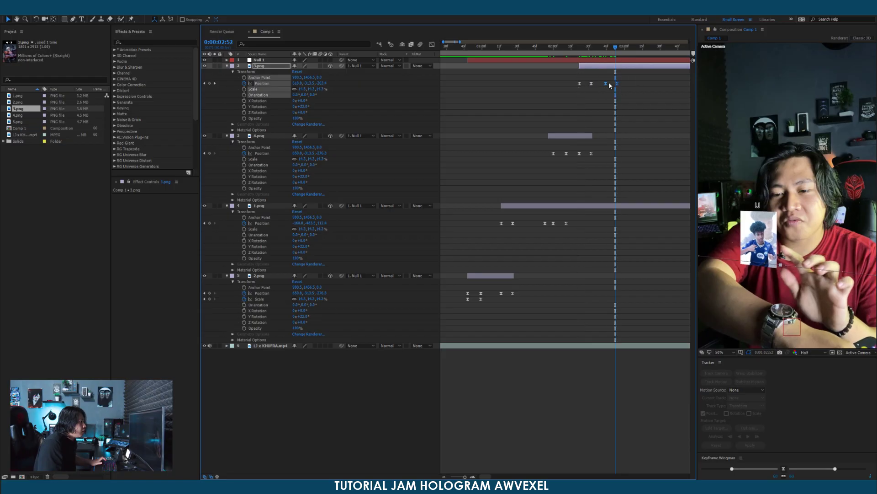
pyautogui.moveTo(605, 84); pyautogui.dragTo(614, 84)
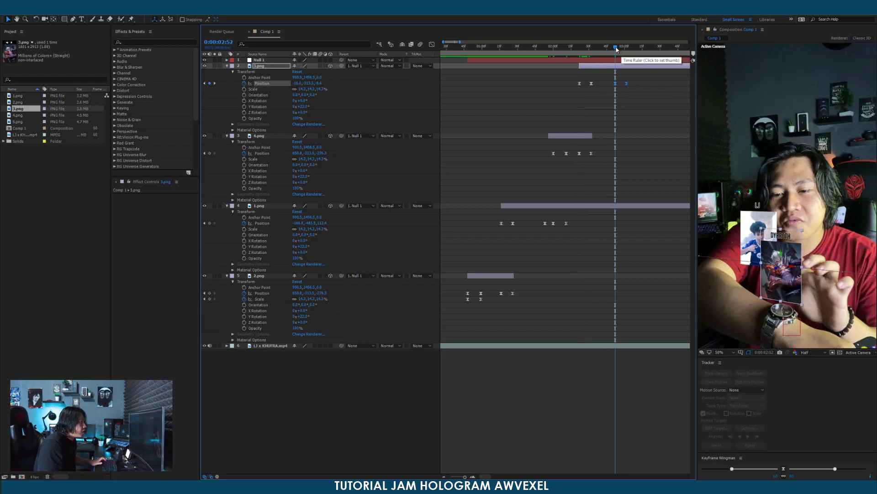
pyautogui.moveTo(616, 51); pyautogui.dragTo(621, 53)
pyautogui.click(635, 83)
pyautogui.moveTo(628, 83); pyautogui.dragTo(629, 84)
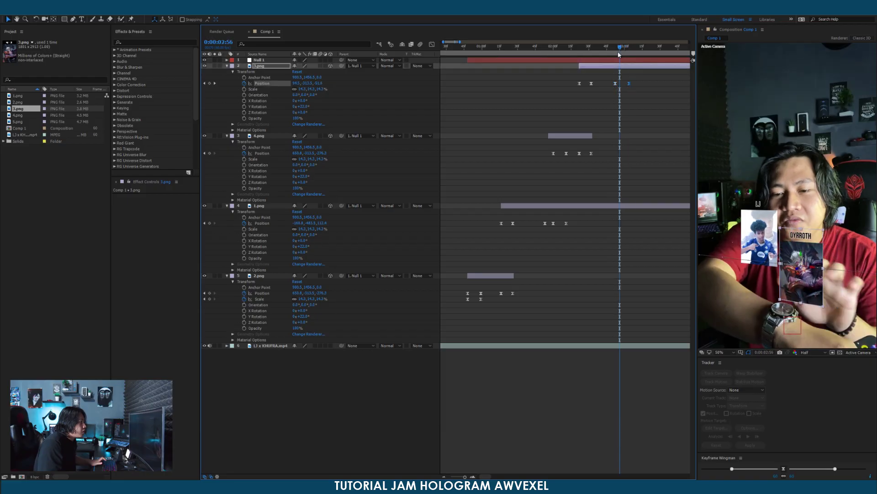
# Trim the end of 3.png at 0:00:03:04, where its slide-out finishes.
pyautogui.moveTo(621, 49); pyautogui.dragTo(631, 51)
pyautogui.click(633, 67)
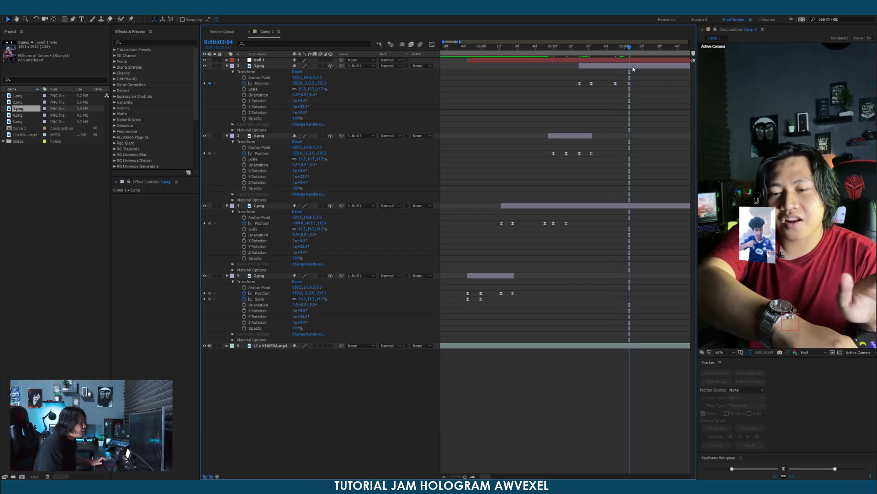
pyautogui.hotkey('alt', ']')
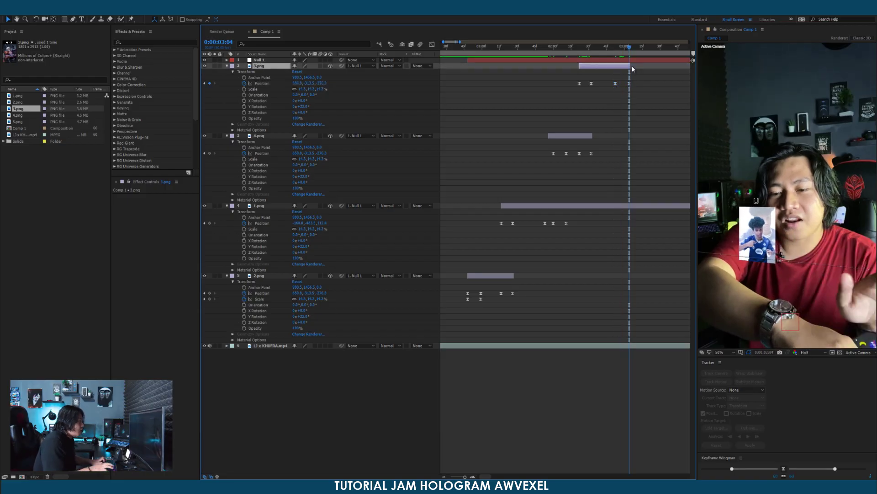
# Add 5.png to the composition between Null 1 and 3.png, starting at 0:00:02:52, and parent it to Null 1.
pyautogui.click(18, 121)
pyautogui.moveTo(18, 122); pyautogui.dragTo(639, 66)
pyautogui.press('i')
pyautogui.click(361, 66)
pyautogui.click(361, 85)
# Copy the Transform properties and keyframes of 3.png onto 5.png at 0:00:02:52 and expand the pasted properties.
pyautogui.moveTo(573, 82); pyautogui.dragTo(668, 102)
pyautogui.click(633, 66)
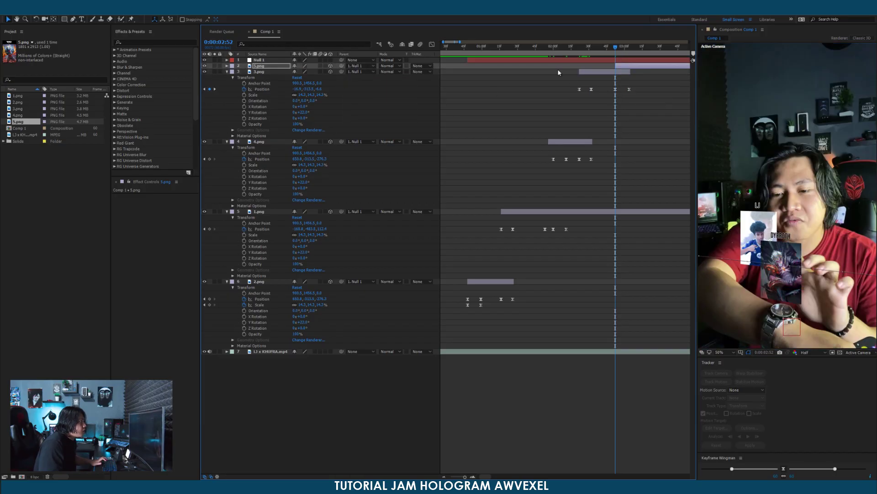
pyautogui.hotkey('ctrl', 'v')
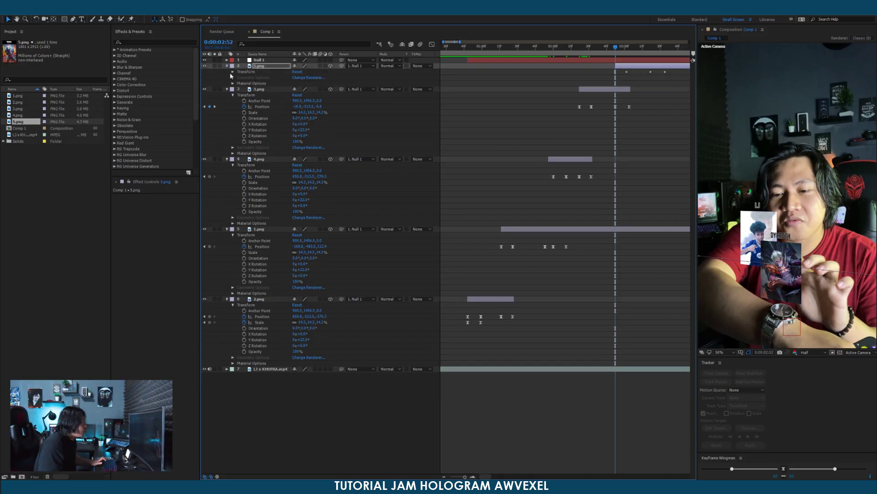
pyautogui.press('space')
pyautogui.moveTo(578, 102); pyautogui.dragTo(496, 100)
pyautogui.moveTo(533, 49)
pyautogui.mouseDown()
pyautogui.moveTo(547, 50)
pyautogui.moveTo(537, 51)
pyautogui.mouseUp()
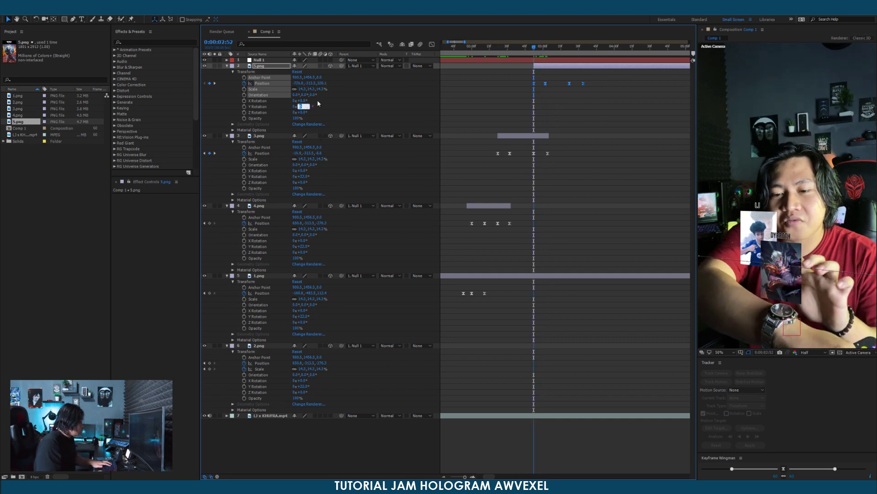
pyautogui.press('Return')
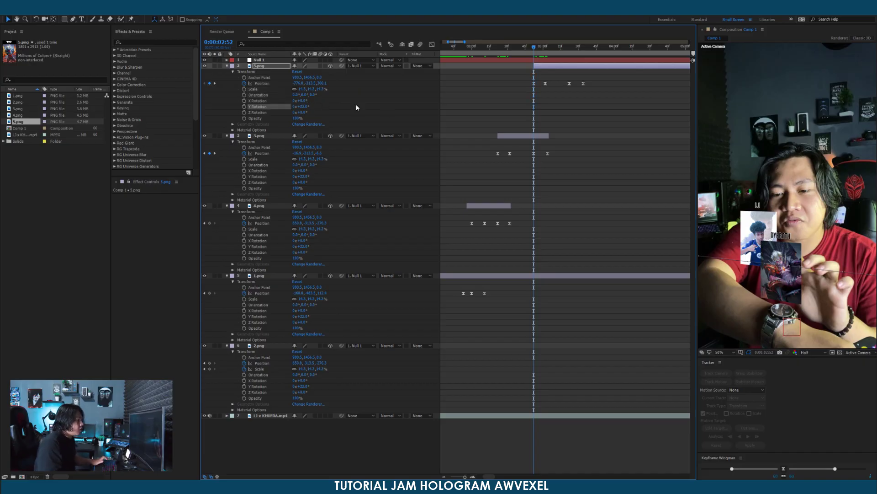
# Replace the last two Position keyframes of 5.png with the last three from 1.png, pasted at 0:00:03:22.
pyautogui.moveTo(539, 49); pyautogui.dragTo(604, 95)
pyautogui.press('Delete')
pyautogui.moveTo(494, 198); pyautogui.dragTo(574, 198)
pyautogui.moveTo(535, 287); pyautogui.dragTo(581, 305)
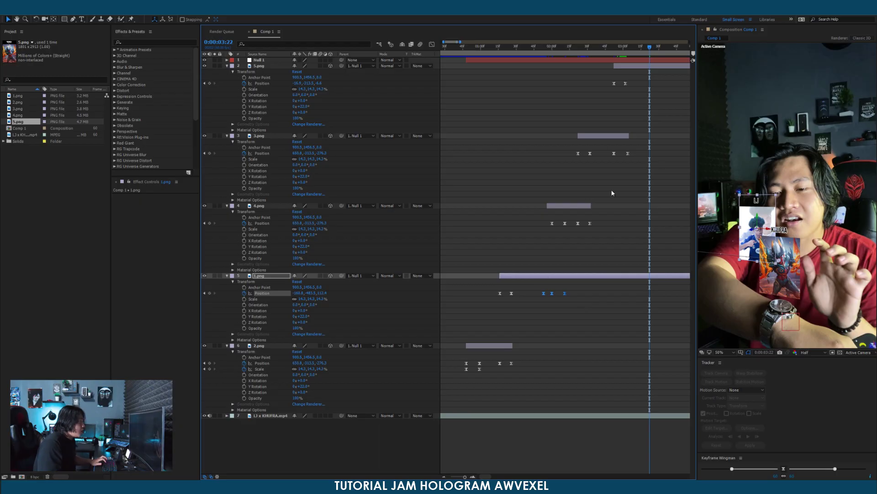
pyautogui.click(644, 66)
pyautogui.hotkey('ctrl', 'v')
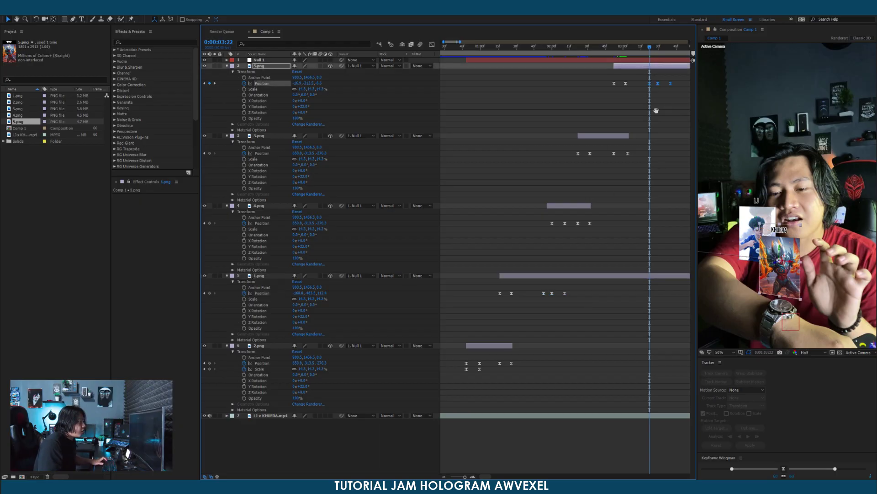
# At the last Position keyframe of 5.png, 0:00:03:40, move the card horizontally to the opposite side of the face from 1.png.
pyautogui.moveTo(670, 114); pyautogui.dragTo(618, 116)
pyautogui.click(613, 104)
pyautogui.click(606, 48)
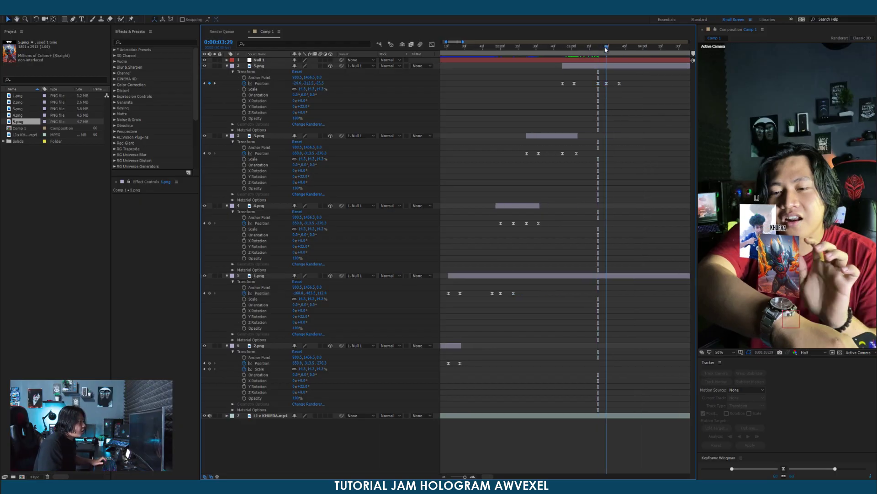
pyautogui.click(619, 47)
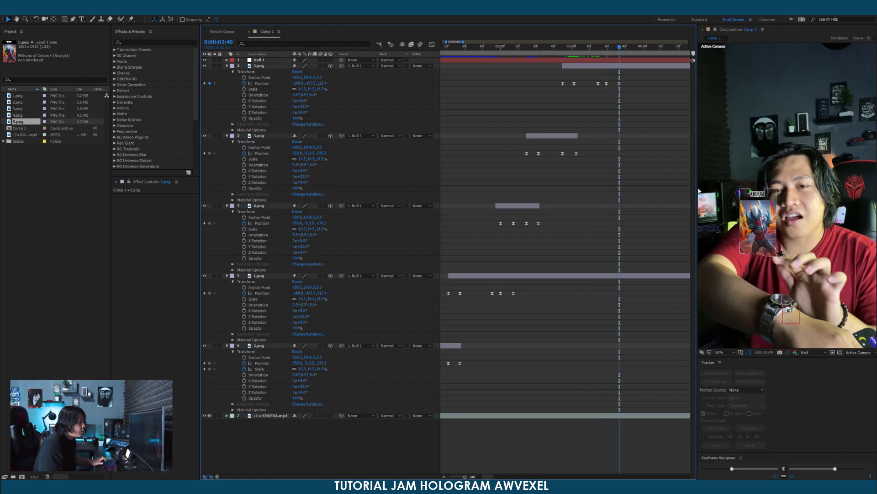
pyautogui.click(619, 84)
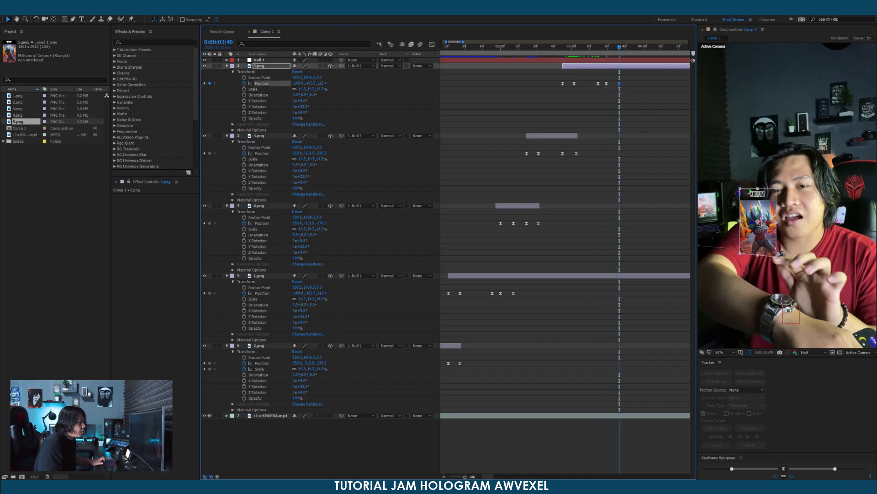
pyautogui.moveTo(782, 227); pyautogui.dragTo(850, 228)
# Preview the motion of 5.png and shift its last three Position keyframes a few frames later.
pyautogui.moveTo(603, 51); pyautogui.dragTo(556, 49)
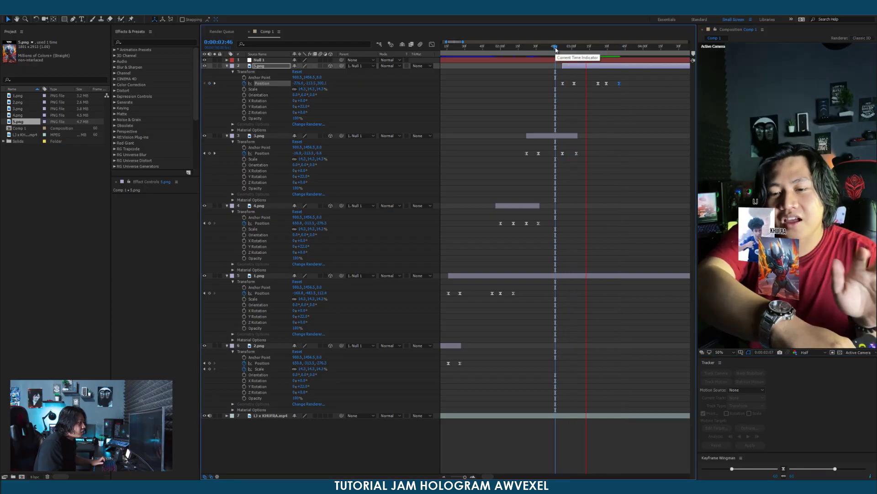
pyautogui.moveTo(556, 49); pyautogui.dragTo(612, 85)
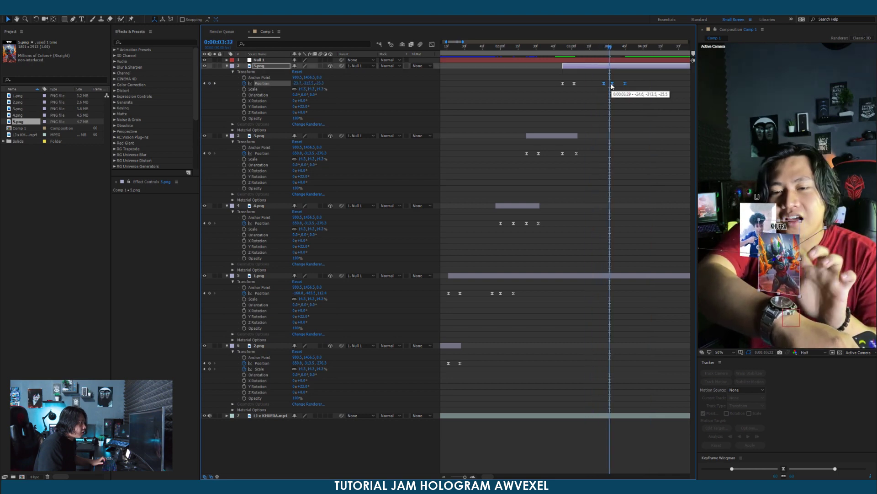
pyautogui.moveTo(611, 50); pyautogui.dragTo(635, 54)
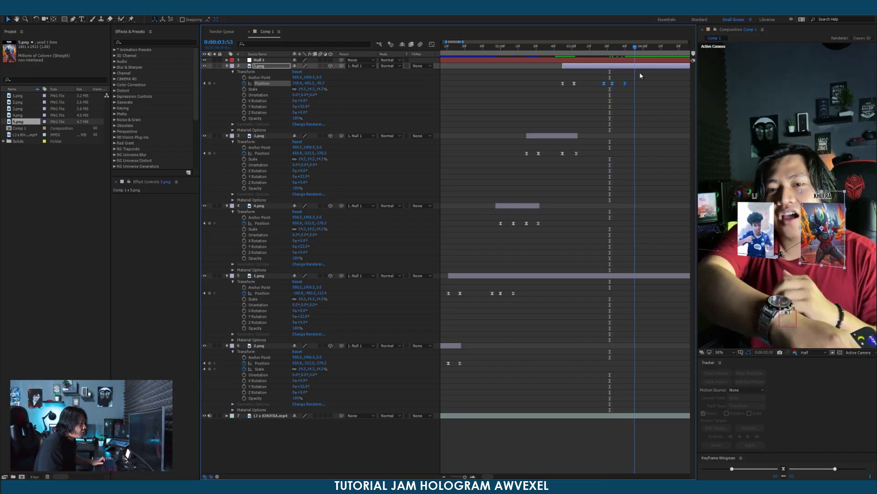
# Trim the ends of 1.png and 5.png at 0:00:05:18 and scrub back through the card animation.
pyautogui.scroll(-2, 640, 117)
pyautogui.scroll(-1, 640, 117)
pyautogui.moveTo(634, 120); pyautogui.dragTo(588, 122)
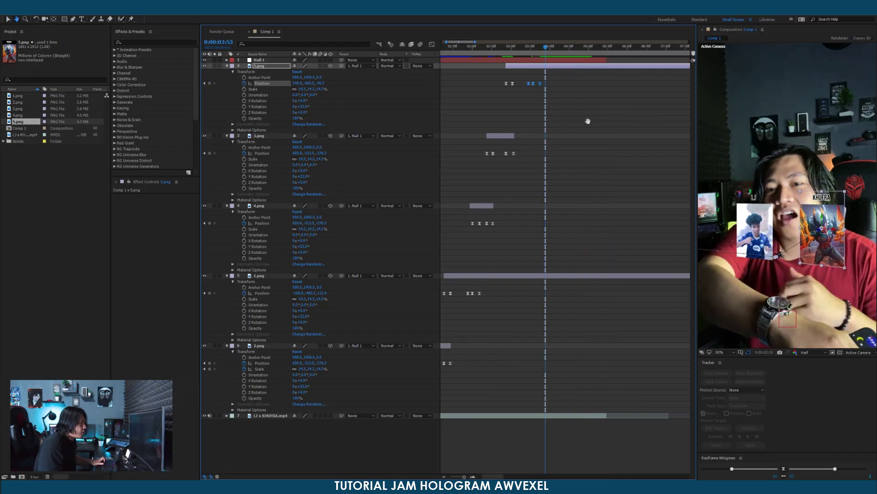
pyautogui.press('space')
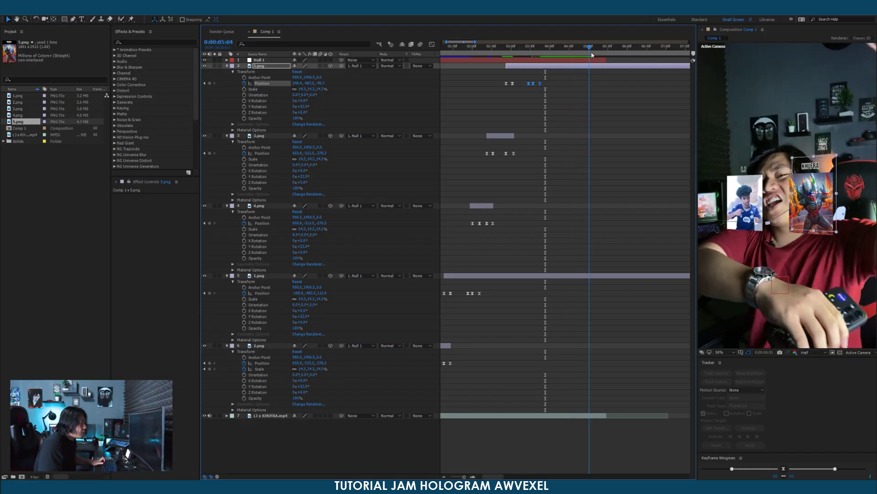
pyautogui.press('space')
pyautogui.keyDown('shift'); pyautogui.click(605, 276); pyautogui.keyUp('shift')
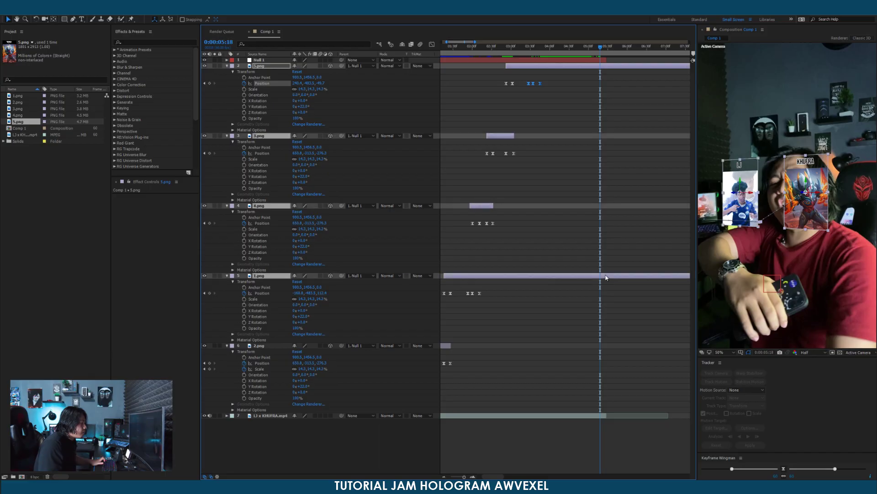
pyautogui.click(603, 284)
pyautogui.click(606, 276)
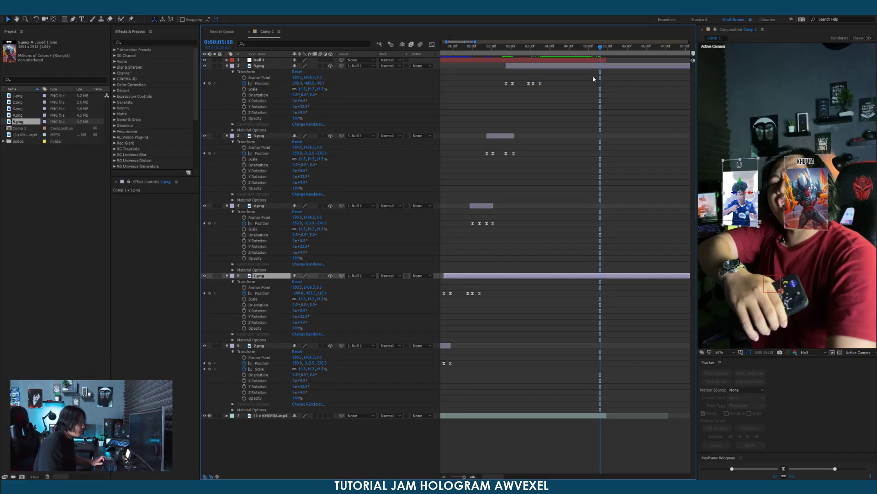
pyautogui.keyDown('shift'); pyautogui.click(605, 66); pyautogui.keyUp('shift')
pyautogui.hotkey('alt', ']')
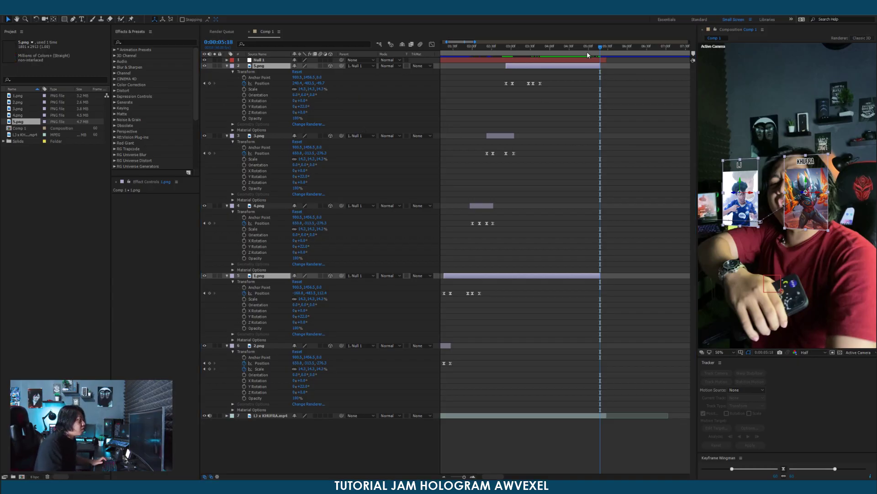
pyautogui.click(572, 47)
pyautogui.moveTo(573, 47); pyautogui.dragTo(483, 53)
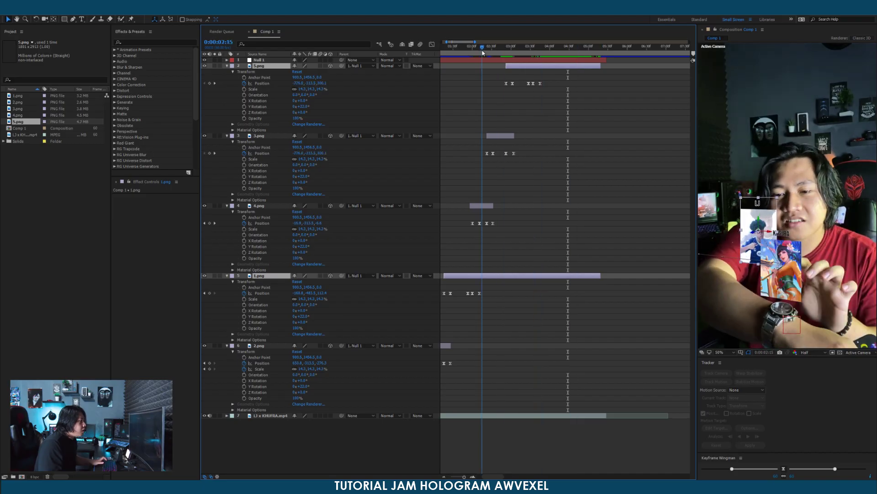
# At 0:00:04:06, move the 1.png and 5.png cards down and slightly inward, keyframing their Position closer to the watch.
pyautogui.press('space')
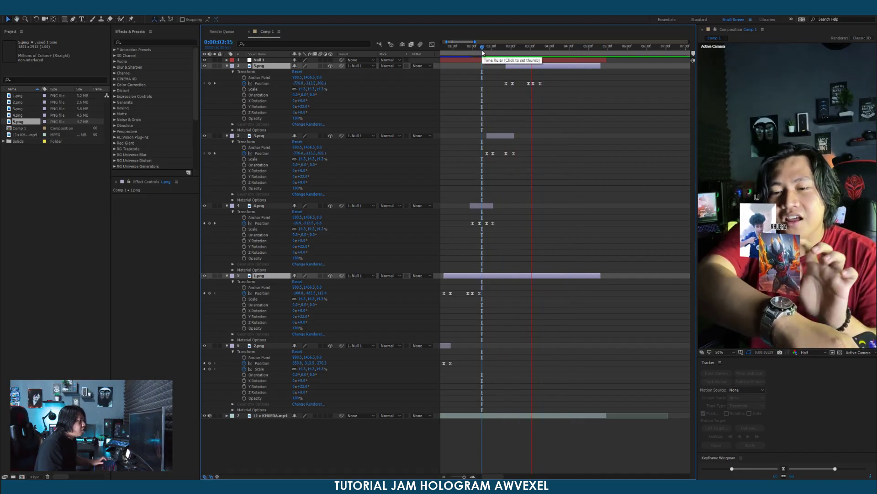
pyautogui.press('space')
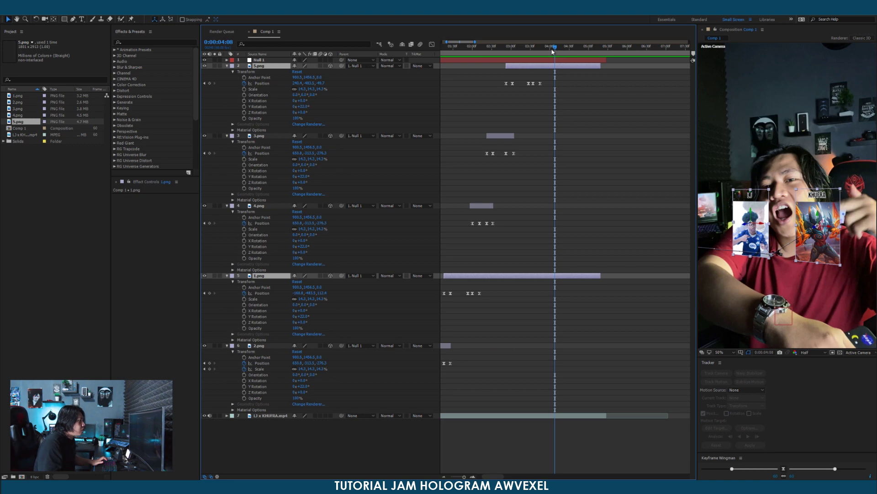
pyautogui.click(554, 48)
pyautogui.click(558, 237)
pyautogui.click(732, 225)
pyautogui.moveTo(750, 215); pyautogui.dragTo(750, 240)
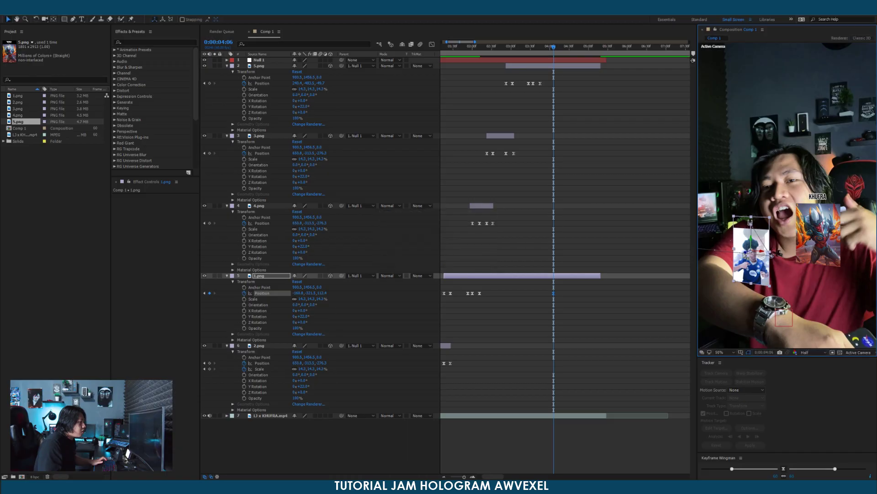
pyautogui.moveTo(750, 223); pyautogui.dragTo(754, 224)
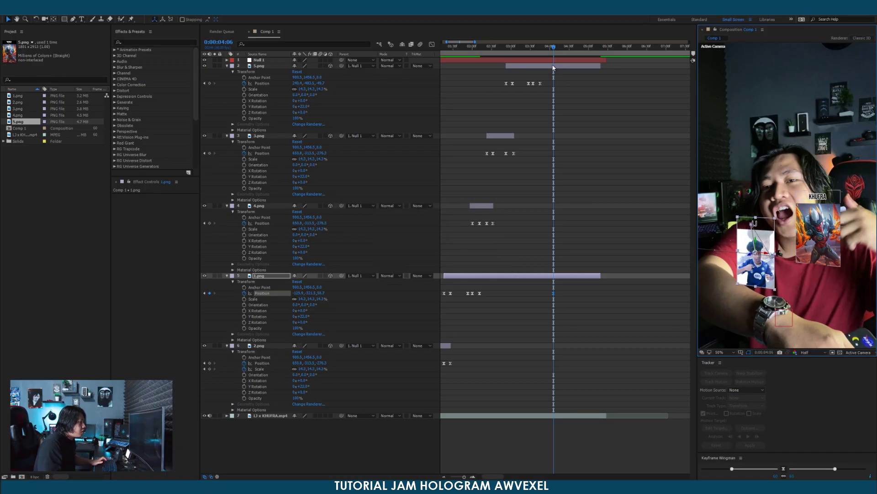
pyautogui.click(821, 199)
pyautogui.moveTo(818, 228); pyautogui.dragTo(812, 247)
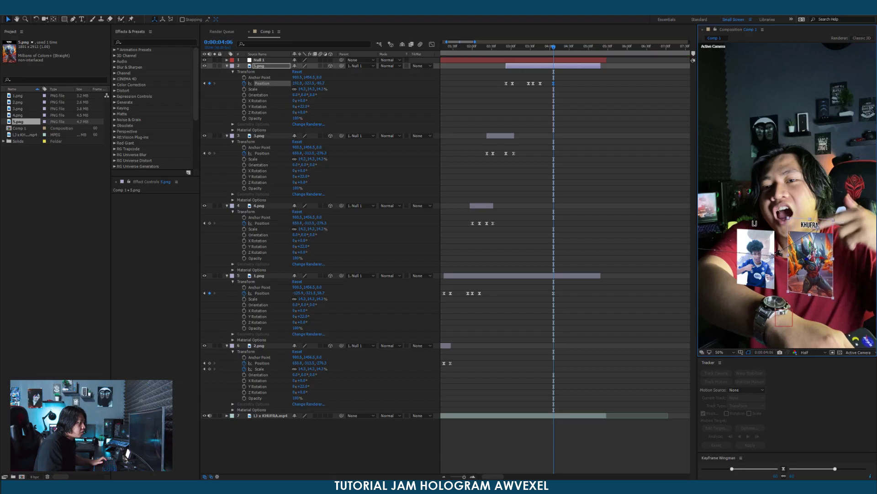
pyautogui.click(542, 47)
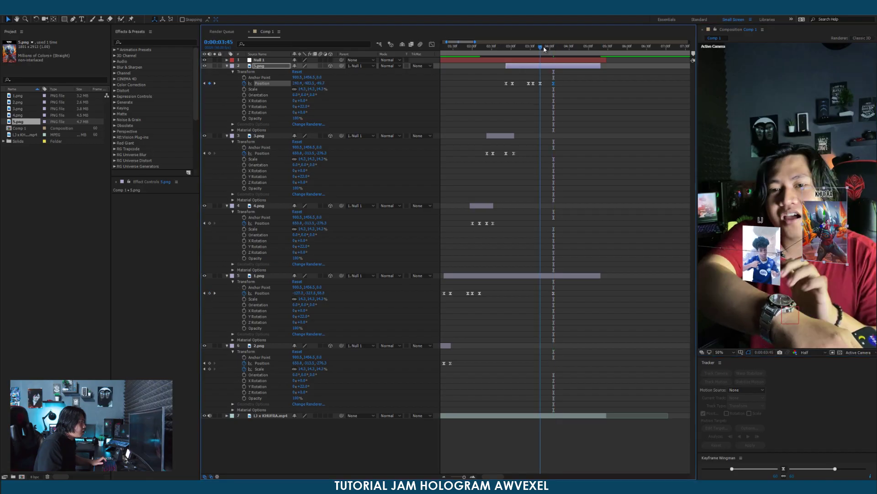
pyautogui.click(480, 294)
pyautogui.hotkey('ctrl', 'c')
pyautogui.hotkey('ctrl', 'v')
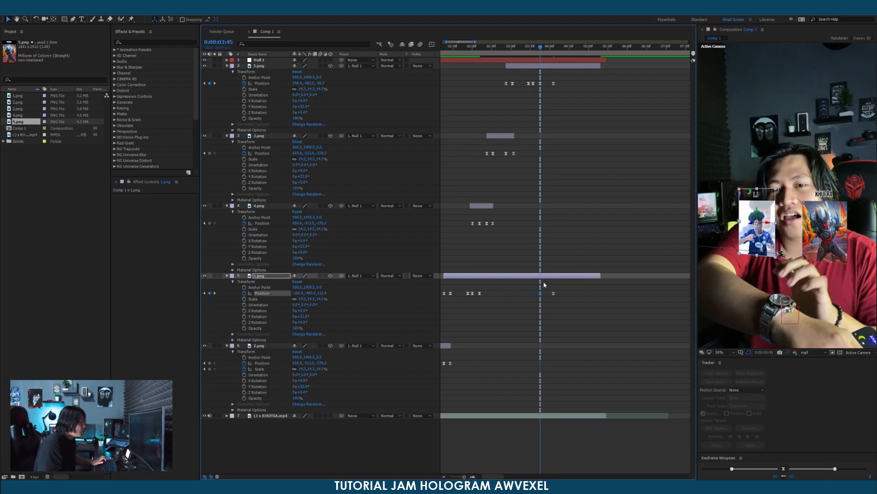
pyautogui.hotkey('ctrl', 'z')
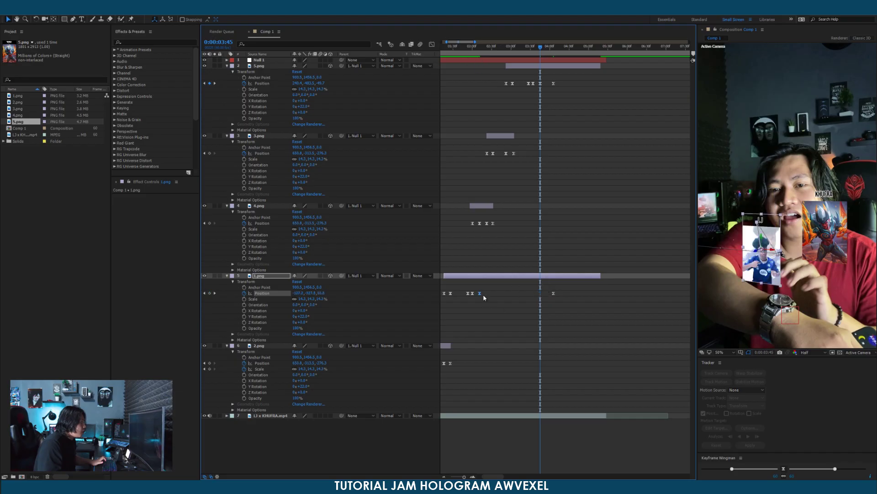
# Preview the card motion and copy the fifth Position keyframe of 1.png to 0:00:03:45.
pyautogui.click(478, 50)
pyautogui.press('space')
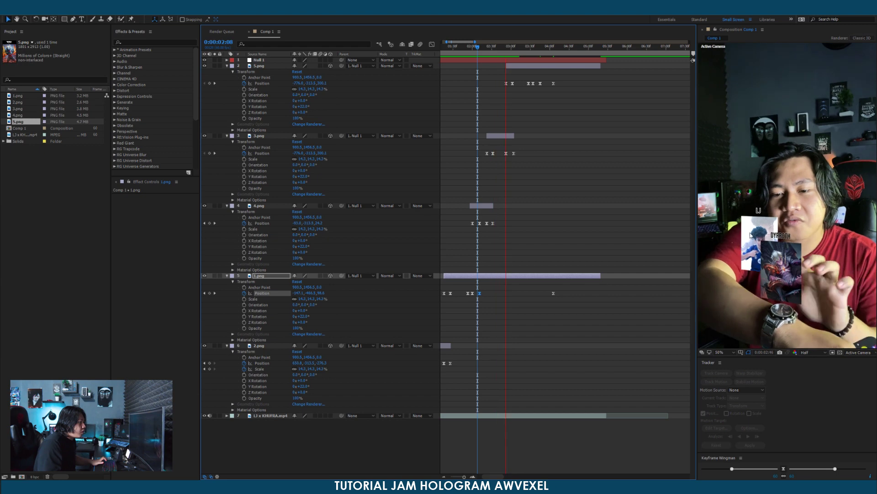
pyautogui.click(553, 49)
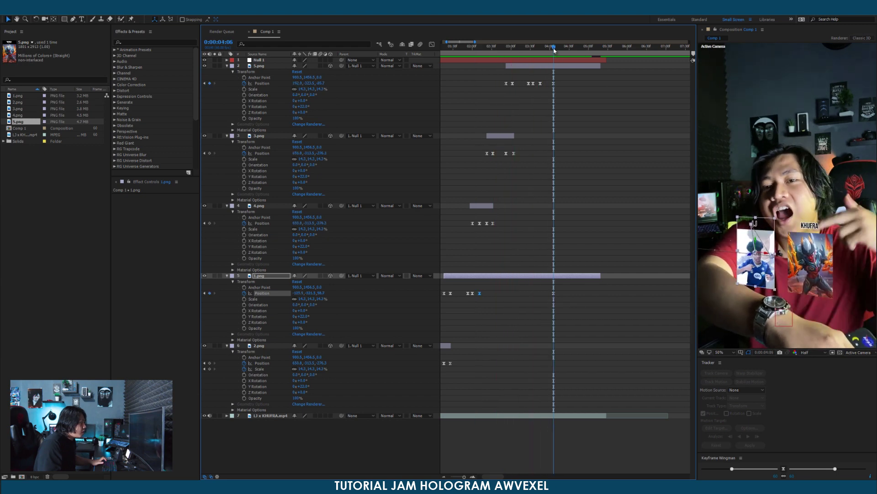
pyautogui.press('j')
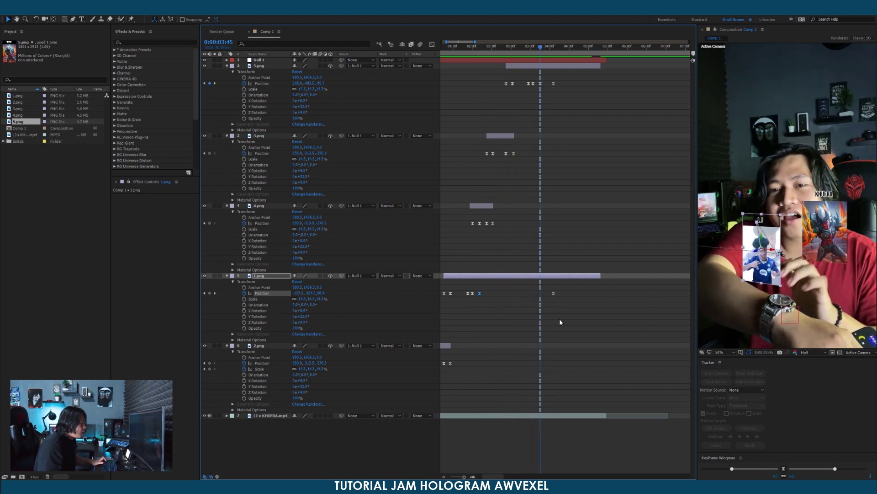
pyautogui.click(521, 317)
pyautogui.click(479, 293)
pyautogui.hotkey('ctrl', 'c')
pyautogui.hotkey('ctrl', 'v')
# Preview the downward move and shift the last Position keyframe of 5.png and the last two of 1.png about 20 frames later.
pyautogui.click(541, 84)
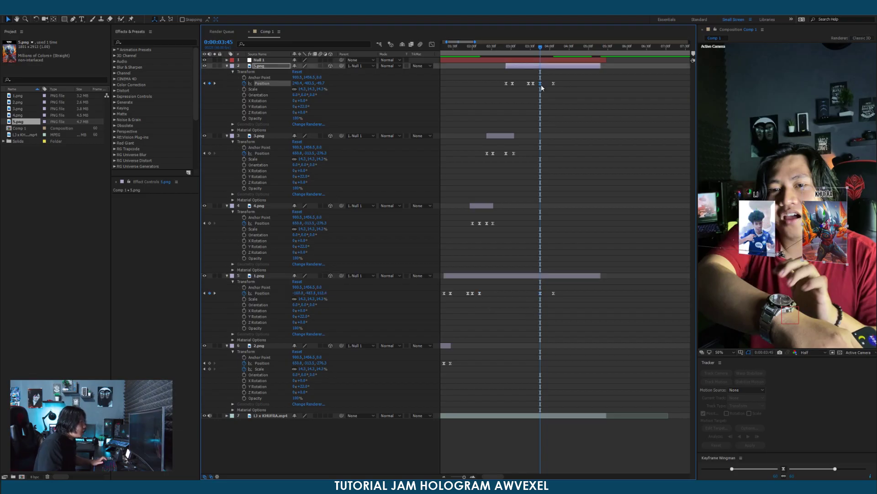
pyautogui.click(532, 48)
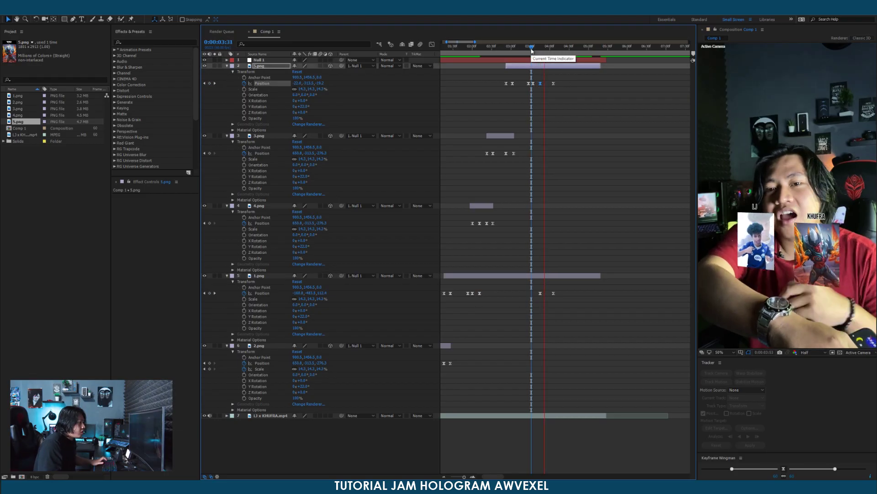
pyautogui.press('space')
pyautogui.moveTo(532, 49); pyautogui.dragTo(565, 84)
pyautogui.moveTo(553, 293)
pyautogui.mouseDown()
pyautogui.moveTo(564, 293)
pyautogui.moveTo(553, 293)
pyautogui.mouseUp()
# Copy the Position keyframe of 5.png at 0:00:03:45 to 0:00:04:05 and preview both cards to the end.
pyautogui.click(553, 47)
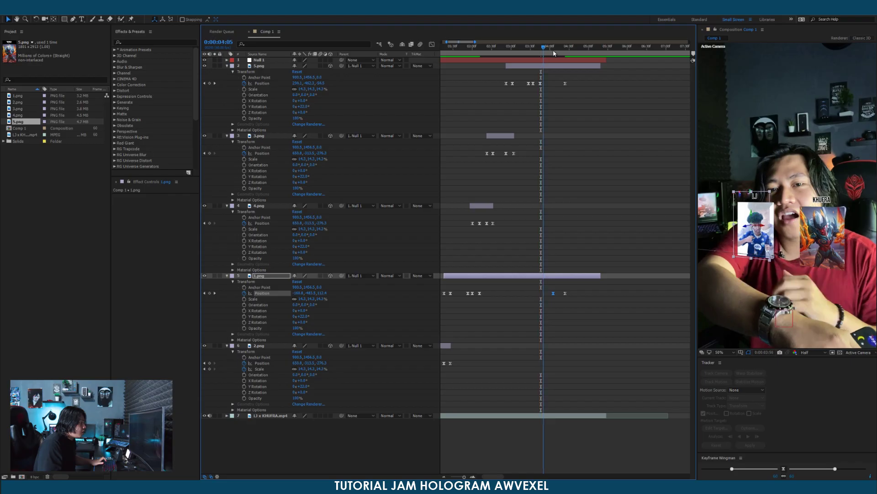
pyautogui.click(544, 83)
pyautogui.click(541, 83)
pyautogui.hotkey('ctrl', 'c')
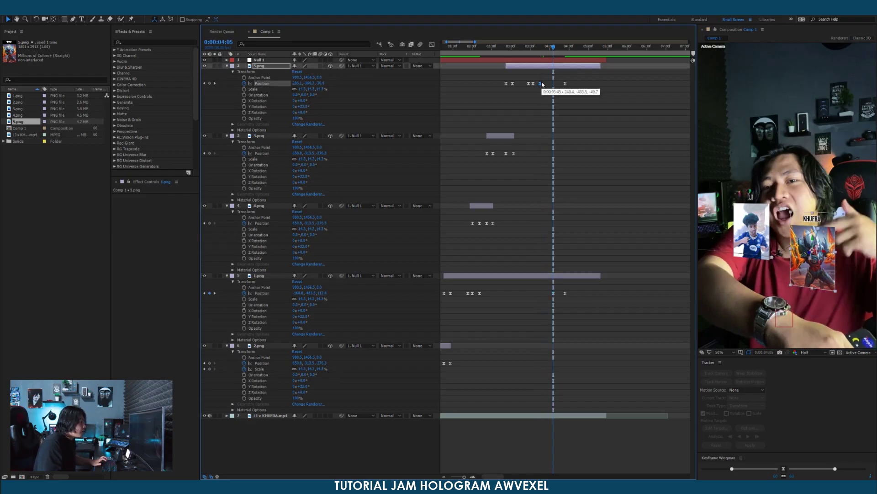
pyautogui.hotkey('ctrl', 'v')
pyautogui.click(507, 47)
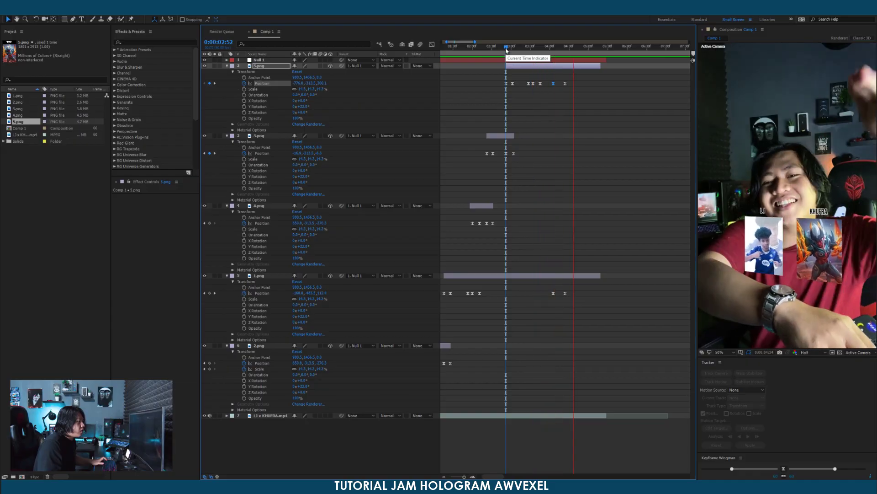
pyautogui.moveTo(584, 49); pyautogui.dragTo(592, 50)
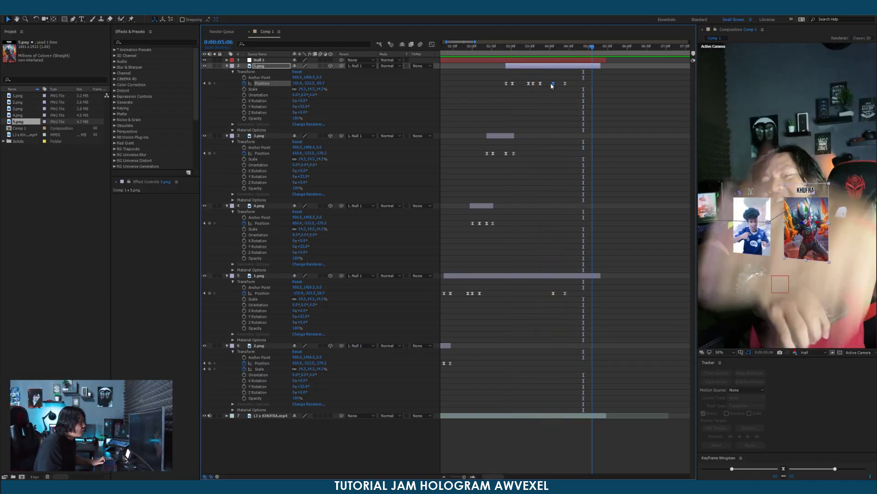
# Import X.png from the HOLOGRAM folder and add it to Comp 1 as a layer directly above 4.png.
pyautogui.press('-')
pyautogui.click(474, 48)
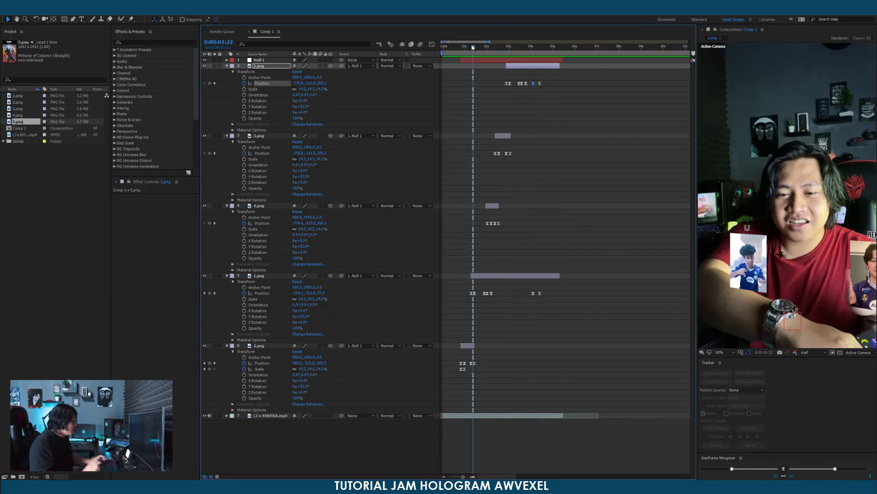
pyautogui.hotkey('ctrl', 'i')
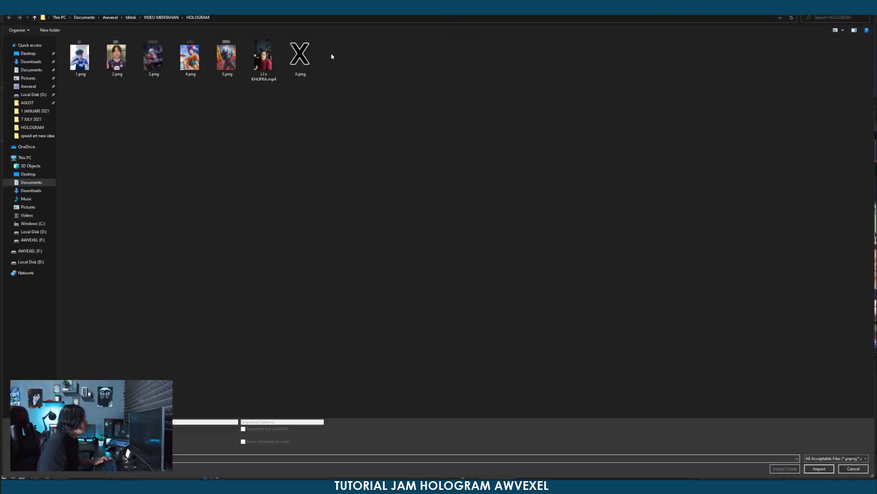
pyautogui.doubleClick(300, 56)
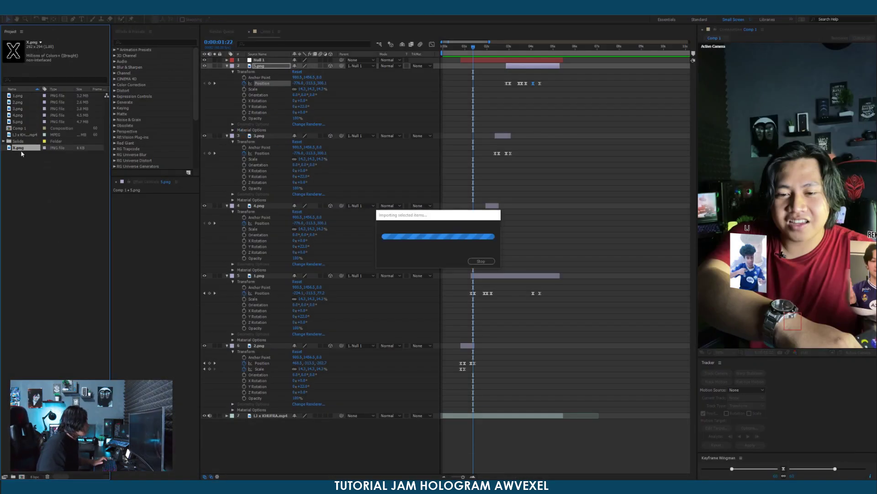
pyautogui.moveTo(17, 148); pyautogui.dragTo(487, 202)
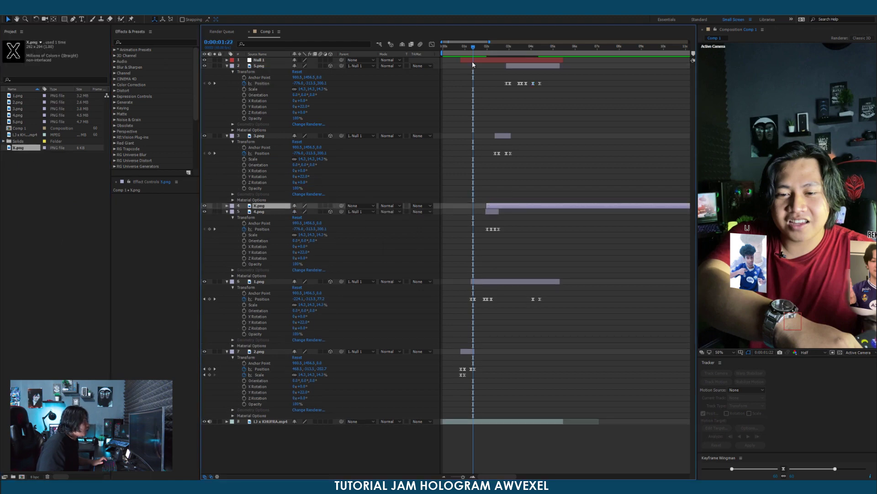
# Scrub to where 4.png is in place beside 1.png and move X.png to start at 0:00:02:11.
pyautogui.press('=')
pyautogui.moveTo(471, 50); pyautogui.dragTo(487, 48)
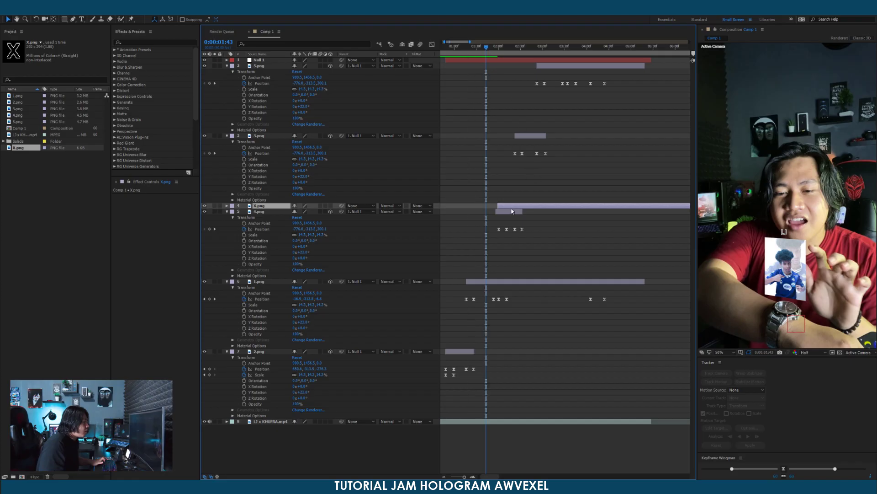
pyautogui.moveTo(551, 207); pyautogui.dragTo(570, 206)
pyautogui.moveTo(486, 49); pyautogui.dragTo(507, 51)
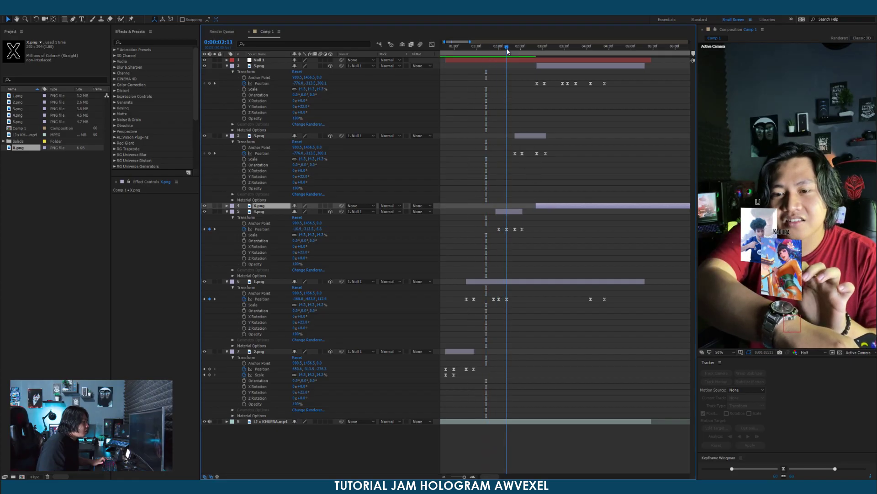
pyautogui.moveTo(542, 206); pyautogui.dragTo(512, 209)
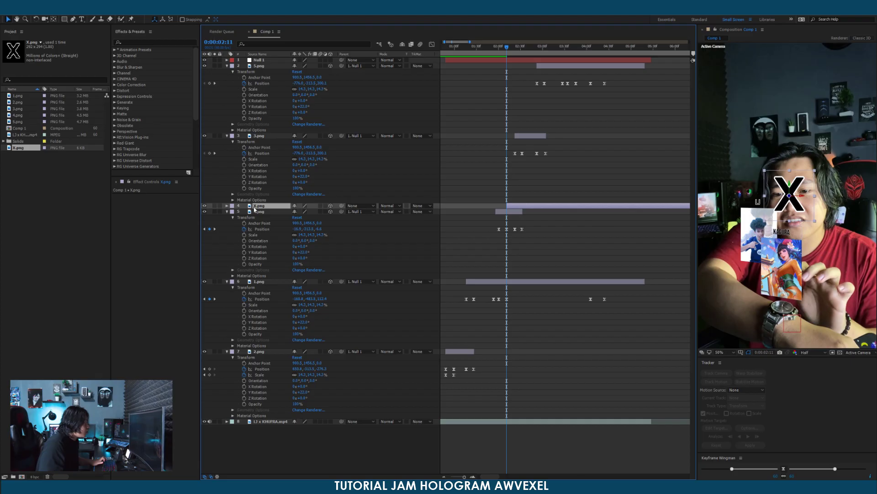
# Move the X down between the 1.png and 4.png cards and set its Y Rotation to 22°.
pyautogui.moveTo(793, 192); pyautogui.dragTo(792, 236)
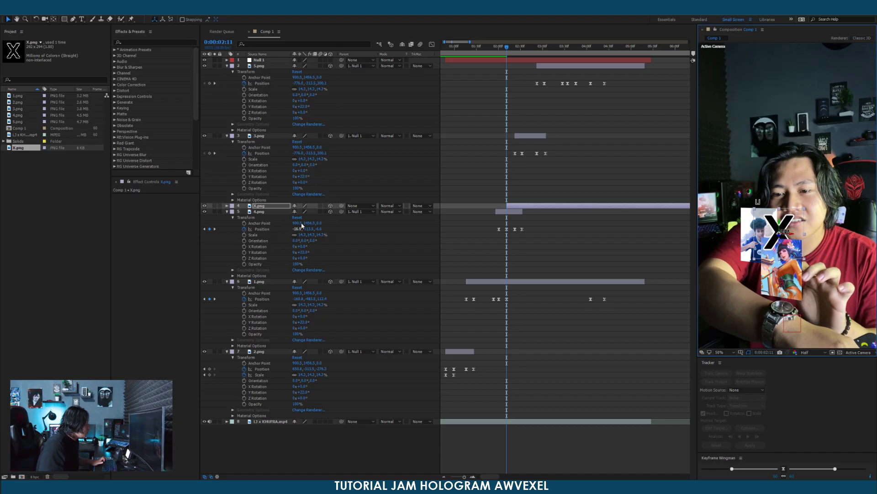
pyautogui.click(226, 206)
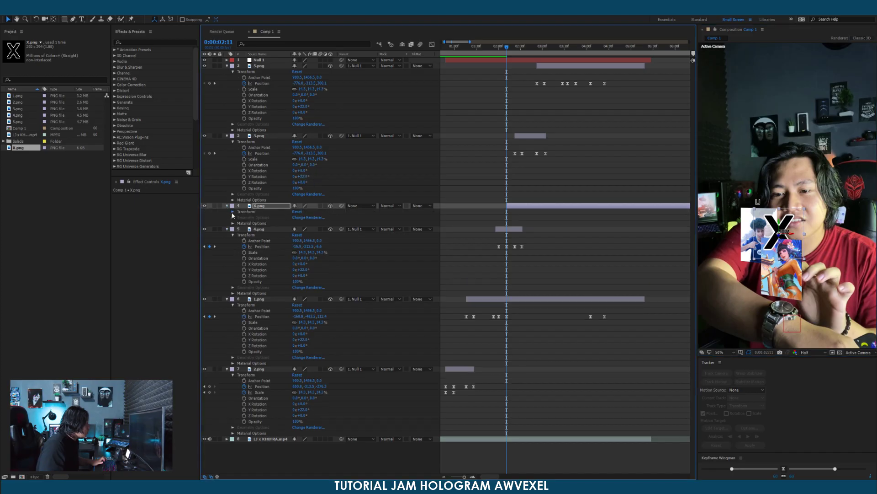
pyautogui.click(233, 211)
pyautogui.click(302, 246)
pyautogui.write('22')
pyautogui.press('Return')
# Shift the X slightly sideways between the two cards and scale it down to 41%.
pyautogui.press('.')
pyautogui.press('.')
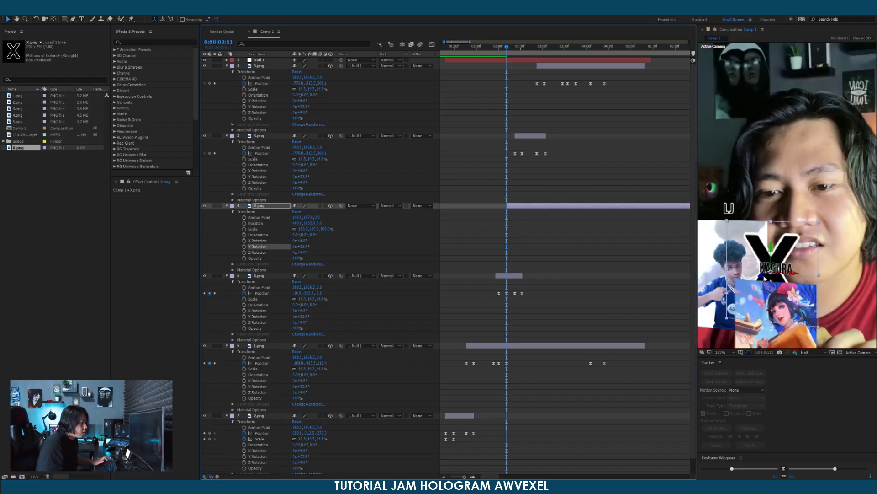
pyautogui.moveTo(775, 275); pyautogui.dragTo(788, 272)
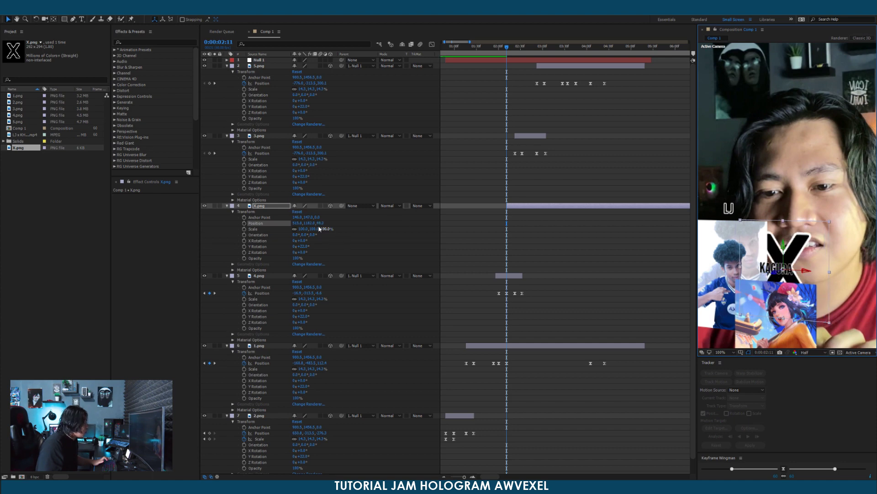
pyautogui.moveTo(325, 228); pyautogui.dragTo(307, 234)
pyautogui.scroll(-1, 565, 136)
pyautogui.scroll(-1, 536, 130)
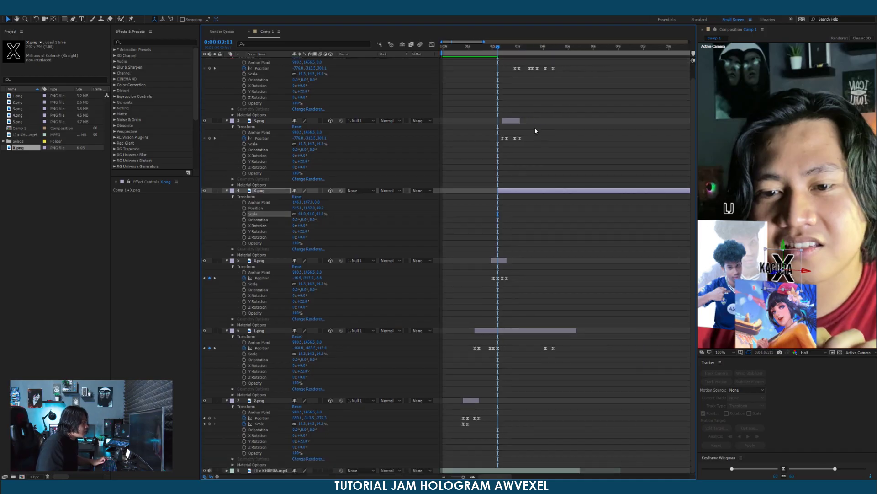
# Preview the X against the moving cards, parent X.png to Null 1 at 0:00:02:11, and preview its motion again.
pyautogui.click(483, 47)
pyautogui.press('space')
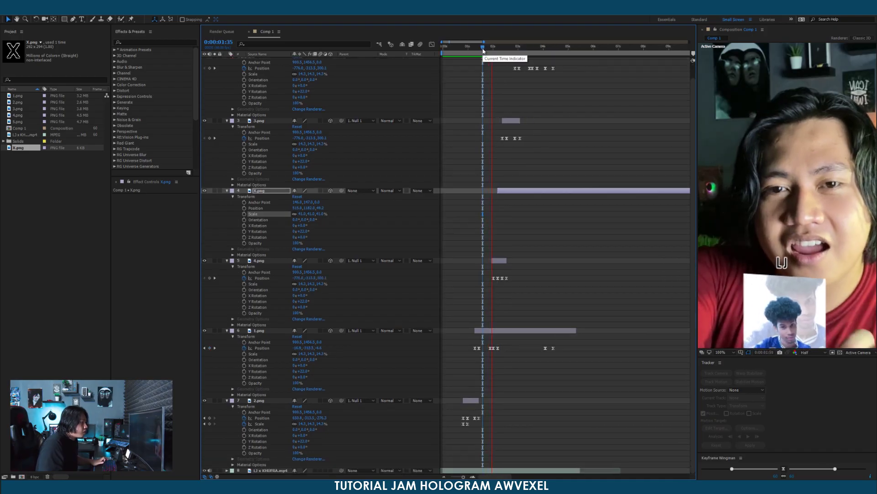
pyautogui.scroll(-1, 762, 221)
pyautogui.click(523, 48)
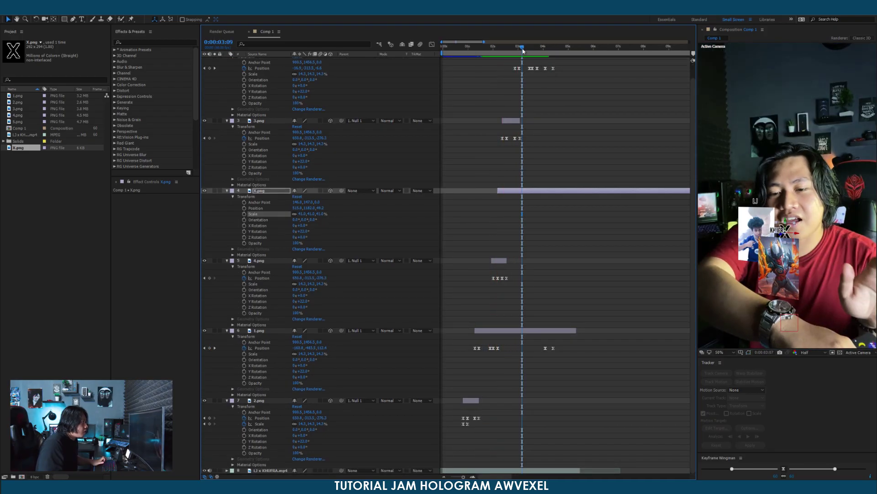
pyautogui.click(498, 54)
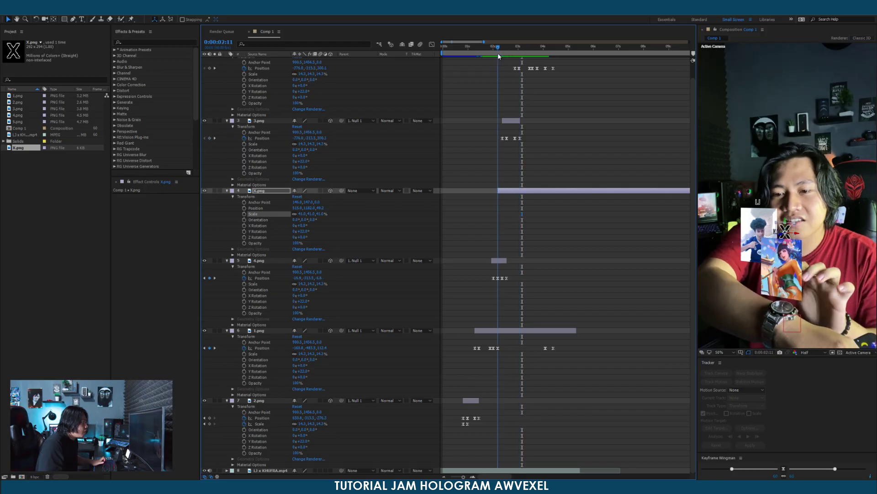
pyautogui.click(368, 191)
pyautogui.click(367, 208)
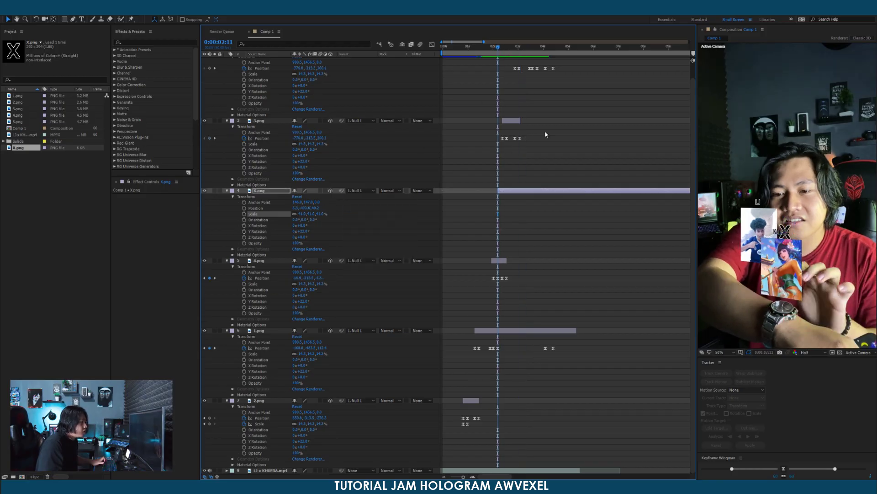
pyautogui.press('space')
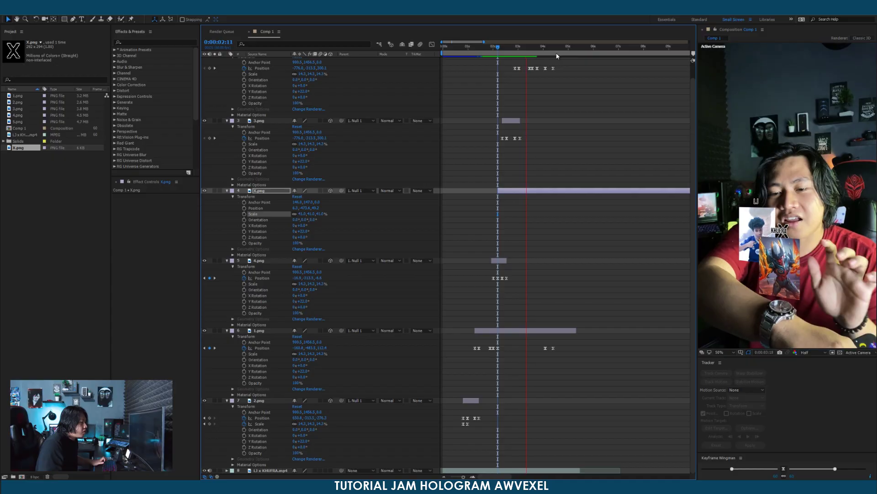
pyautogui.click(512, 52)
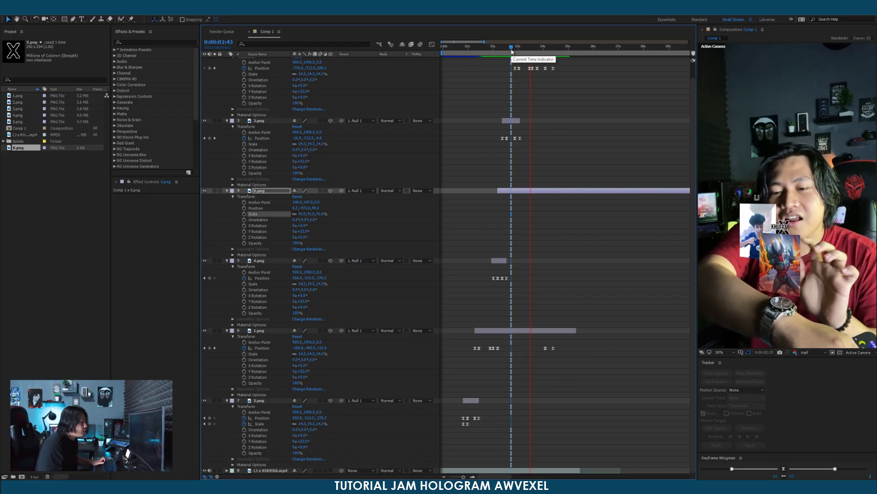
# Shift the X at 0:00:03:57 so it sits centred between the 1.png and 5.png cards.
pyautogui.press('space')
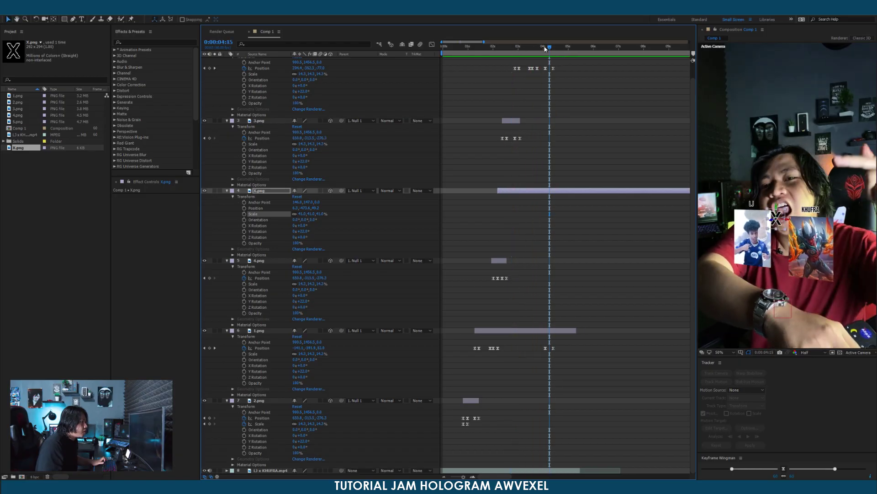
pyautogui.moveTo(550, 48); pyautogui.dragTo(542, 48)
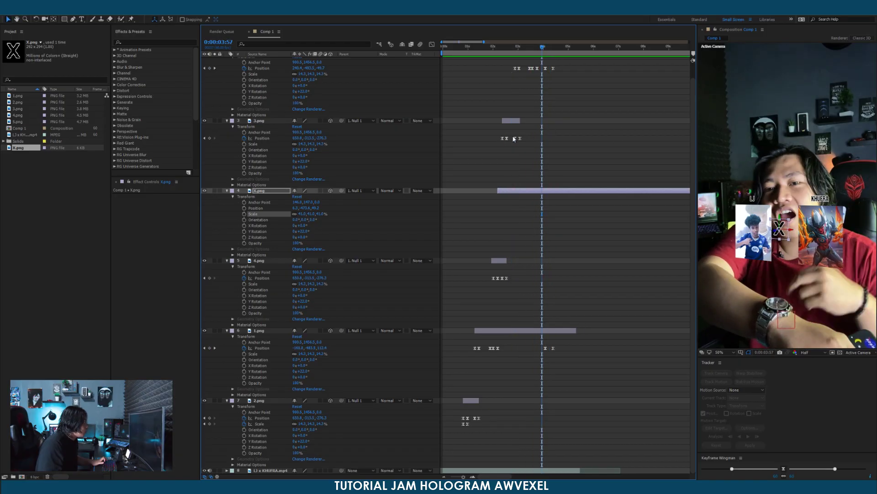
pyautogui.moveTo(793, 233); pyautogui.dragTo(789, 225)
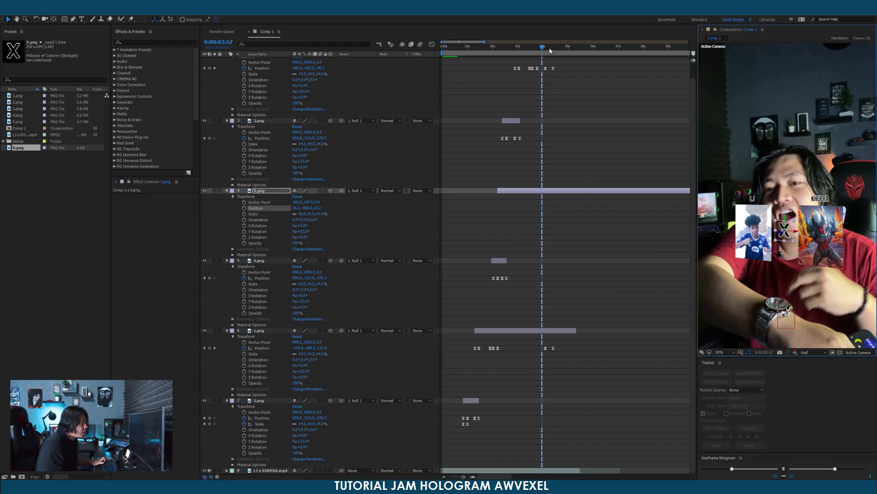
# Add a Position keyframe to X.png at 0:00:04:05, in line with the cards' existing Position keyframes.
pyautogui.moveTo(543, 48); pyautogui.dragTo(550, 52)
pyautogui.hotkey('alt', 'shift', 'p')
pyautogui.moveTo(546, 49); pyautogui.dragTo(554, 50)
pyautogui.press('j')
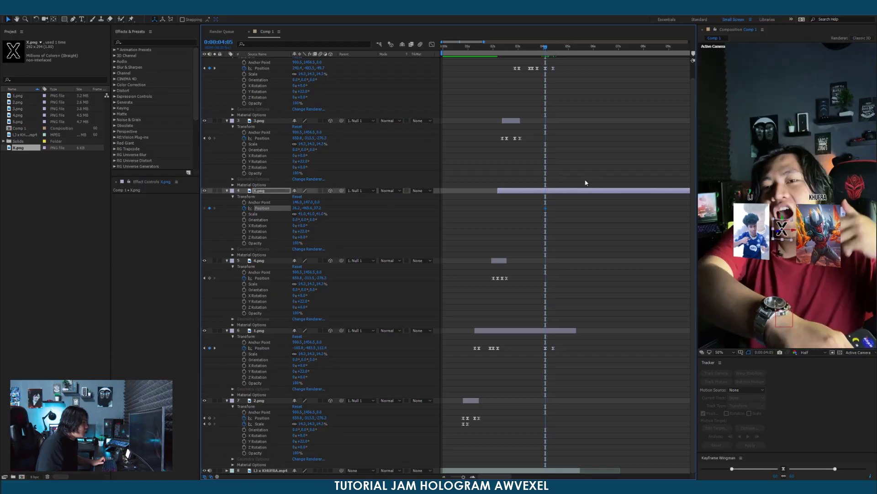
# Move the X down between the two cards at 0:00:04:24 and ease both of its Position keyframes.
pyautogui.click(553, 51)
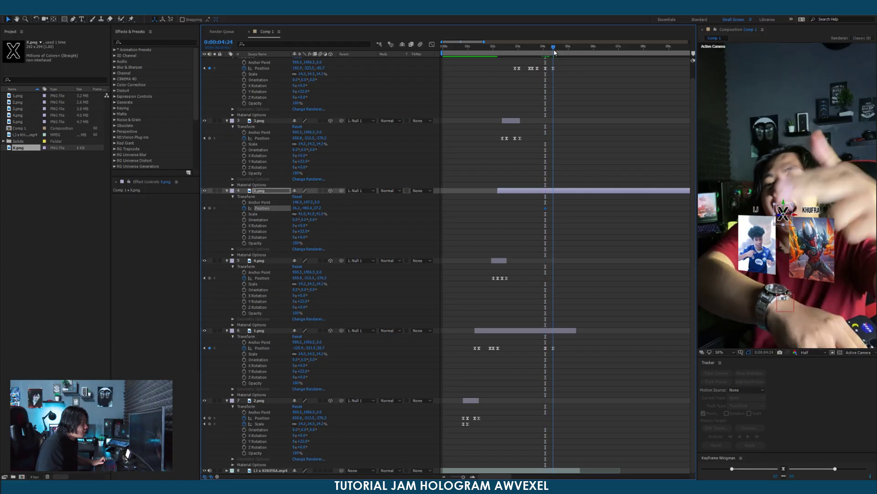
pyautogui.moveTo(784, 212); pyautogui.dragTo(781, 237)
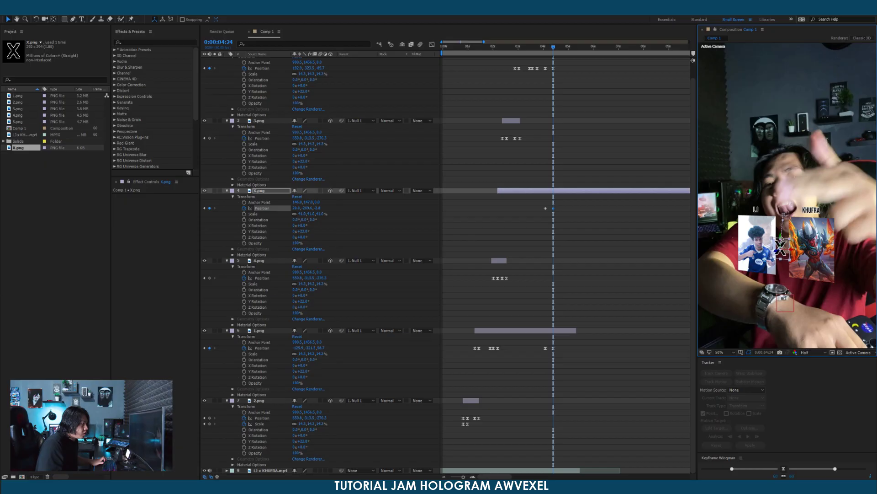
pyautogui.moveTo(566, 202); pyautogui.dragTo(540, 214)
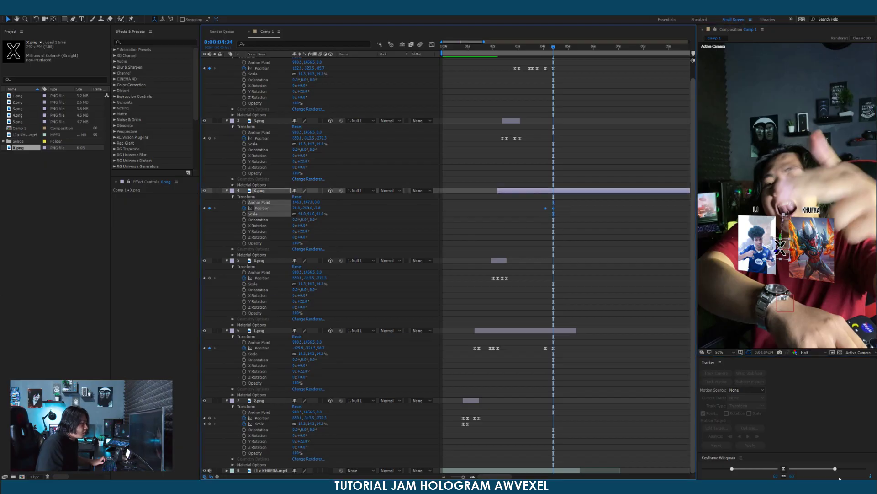
pyautogui.click(784, 469)
# Keyframe X.png's Opacity to fade in from 0% at 0:00:02:11 to 100% shortly after.
pyautogui.click(494, 51)
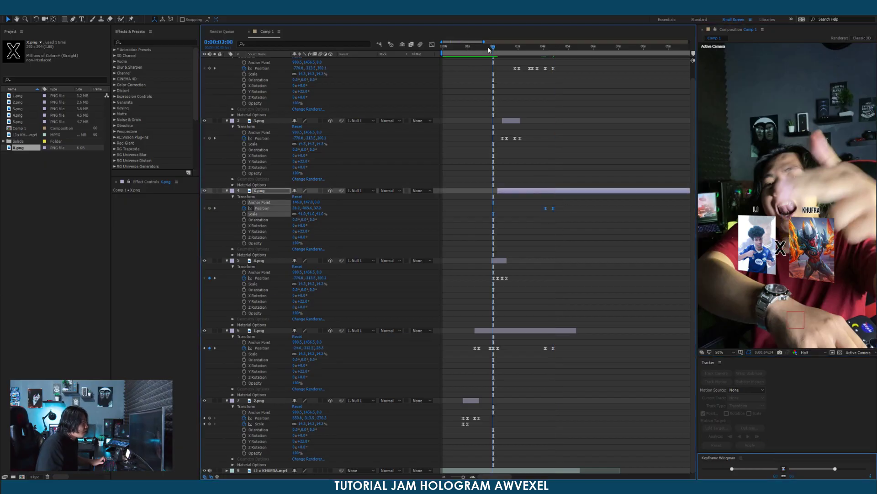
pyautogui.moveTo(495, 52); pyautogui.dragTo(498, 53)
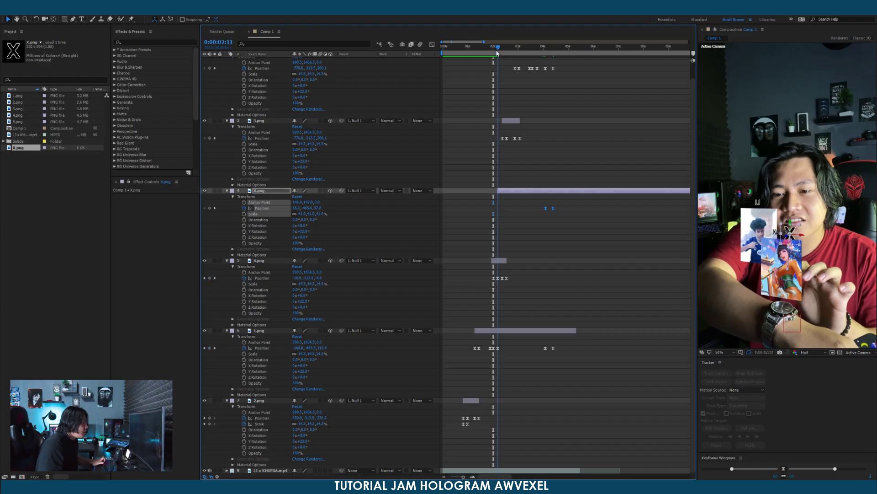
pyautogui.click(527, 101)
pyautogui.click(504, 191)
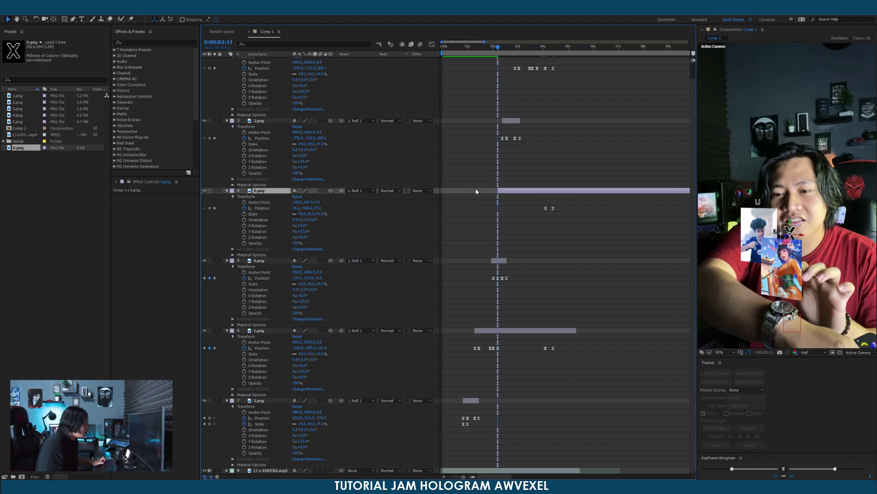
pyautogui.click(244, 243)
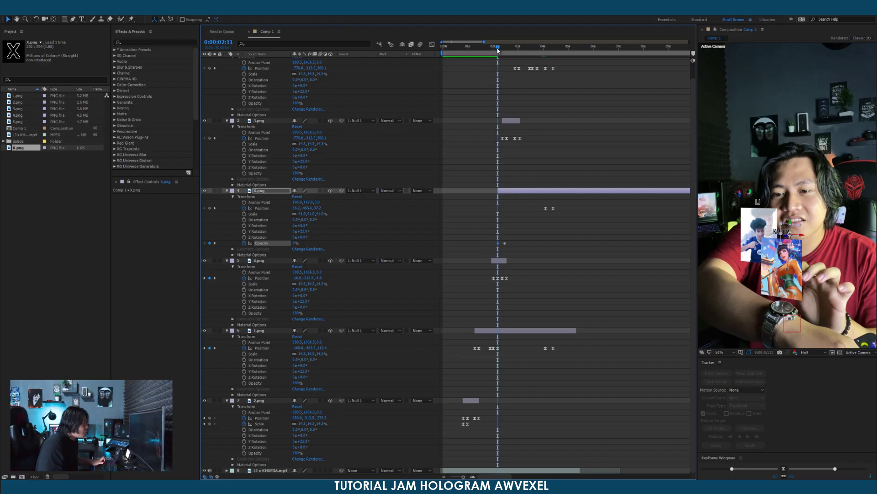
# Trim the ends of Null 1, 5.png, X.png and 1.png to 0:00:05:00.
pyautogui.moveTo(499, 51); pyautogui.dragTo(570, 54)
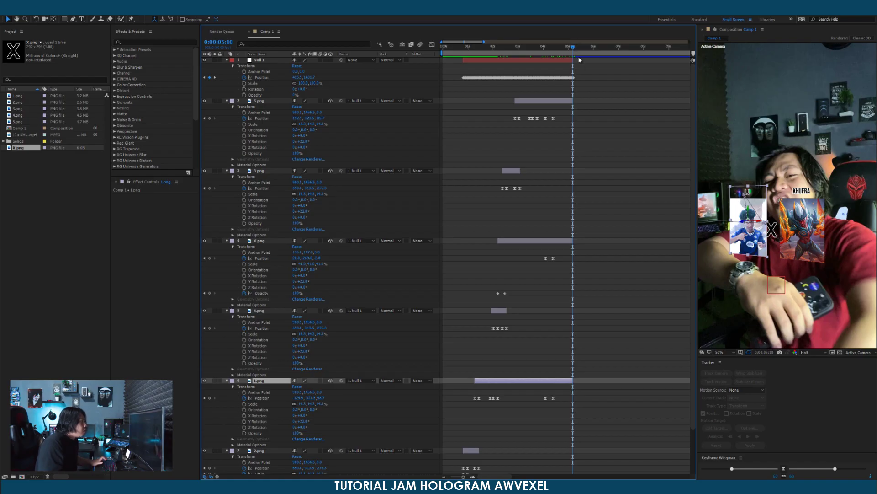
pyautogui.moveTo(573, 48); pyautogui.dragTo(568, 48)
pyautogui.click(574, 75)
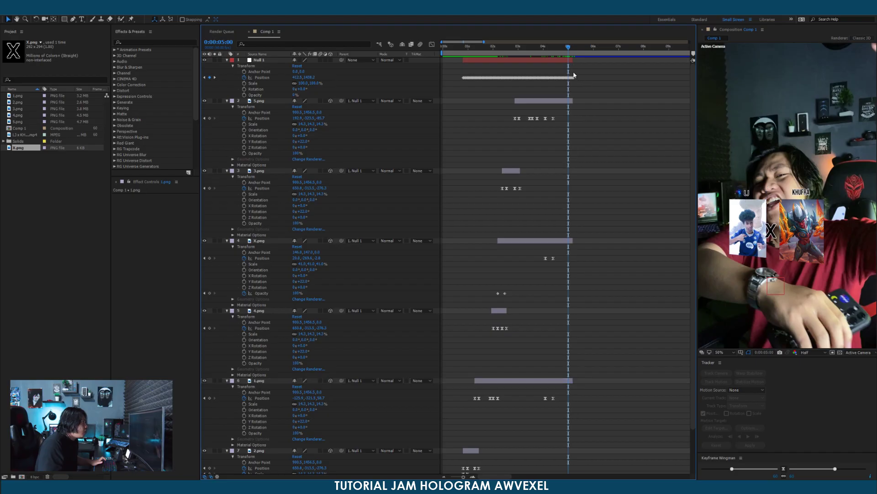
pyautogui.click(573, 76)
pyautogui.click(574, 60)
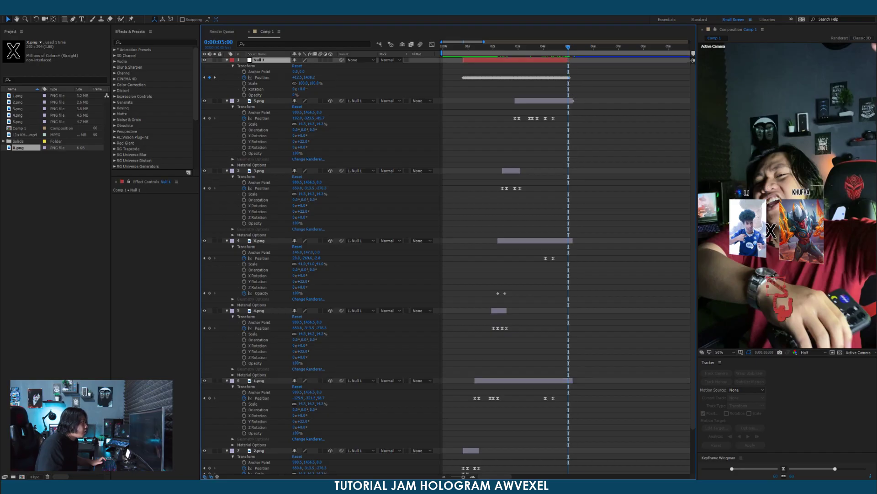
pyautogui.click(568, 101)
pyautogui.click(570, 240)
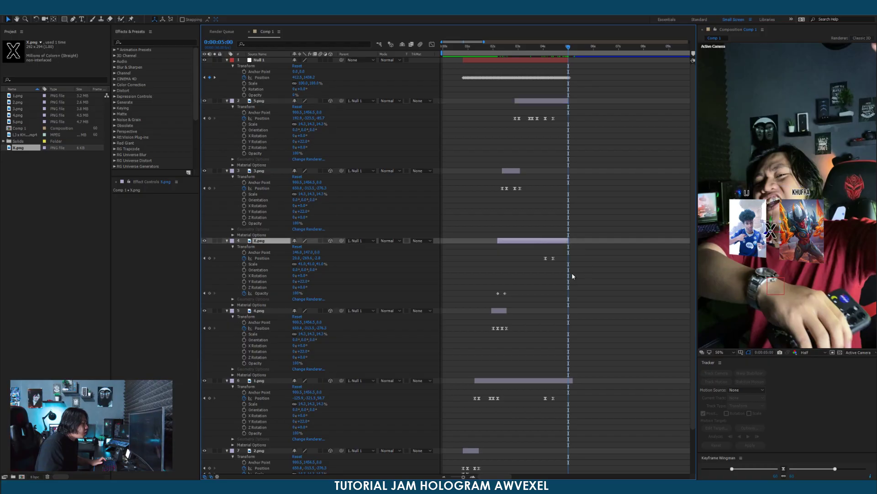
pyautogui.click(571, 381)
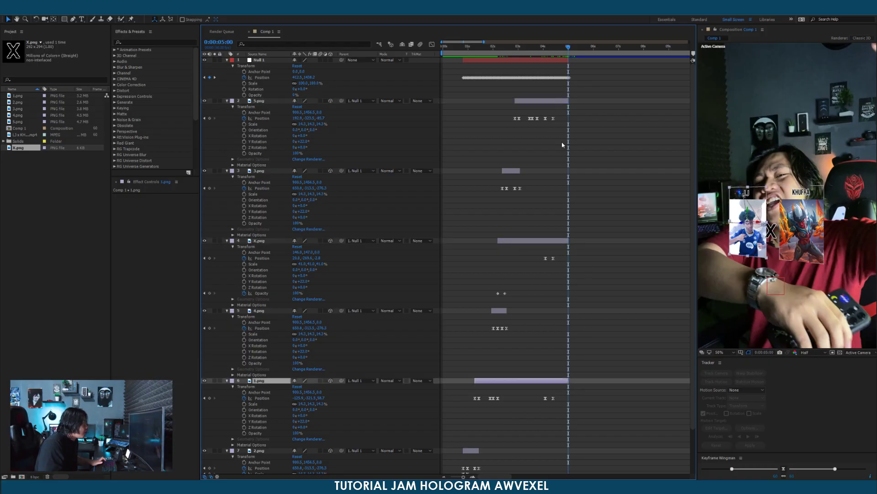
# Add Scale keyframes to 5.png, X.png and 1.png and line them up slightly before 0:00:05:00.
pyautogui.click(244, 124)
pyautogui.moveTo(565, 127); pyautogui.dragTo(560, 127)
pyautogui.click(544, 240)
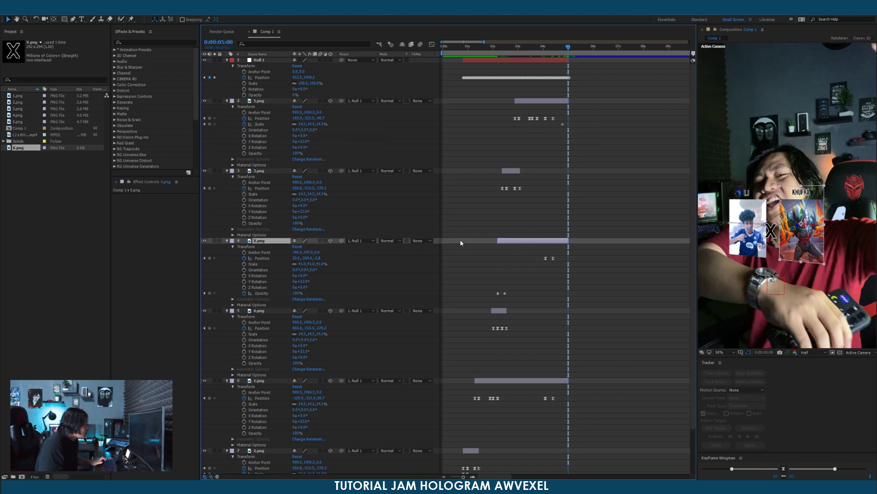
pyautogui.click(244, 265)
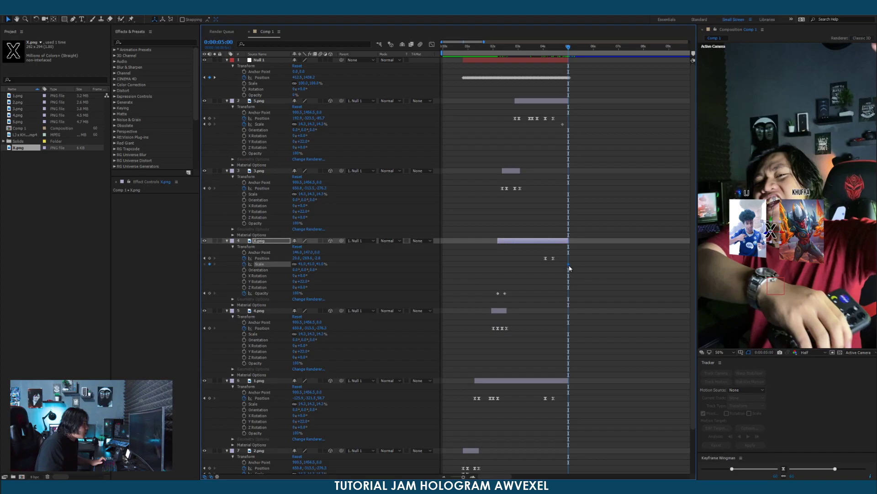
pyautogui.click(505, 382)
pyautogui.hotkey('alt', 'shift', 's')
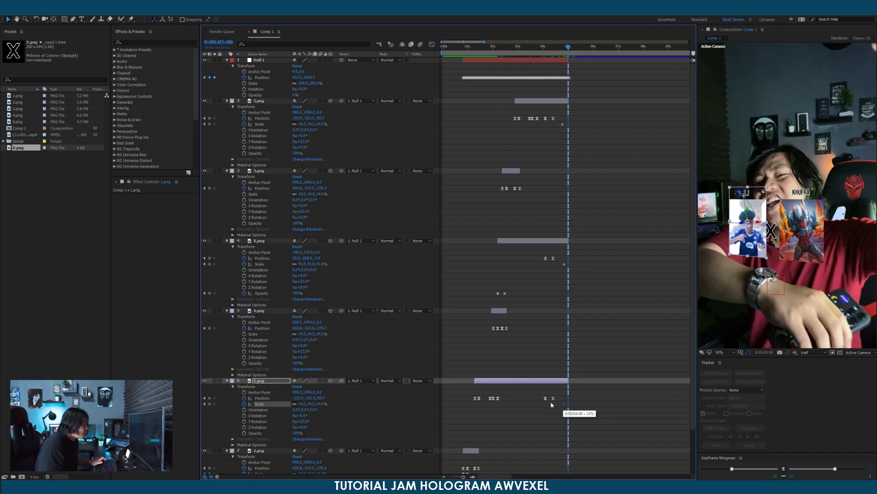
pyautogui.click(562, 124)
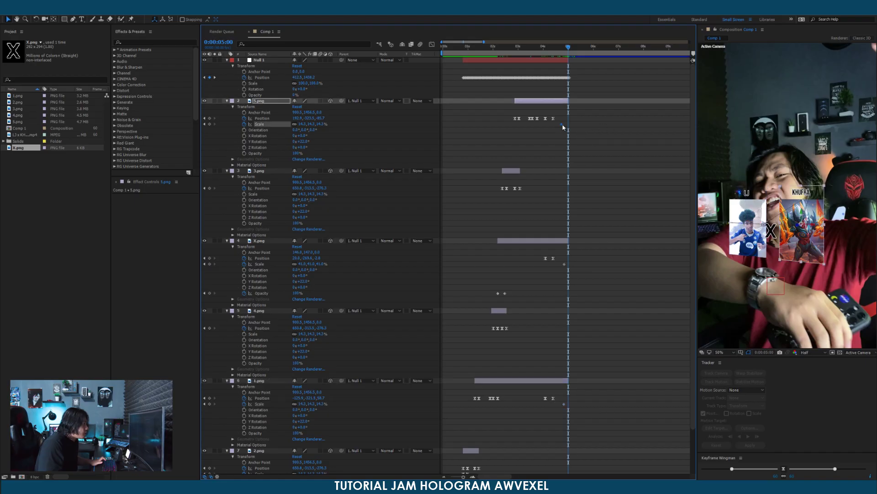
pyautogui.click(564, 264)
pyautogui.click(563, 405)
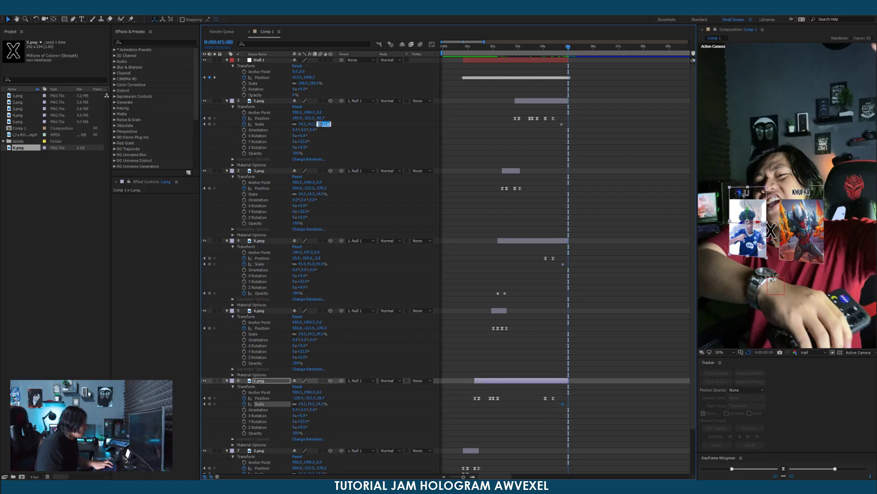
# Set the Scale of 5.png and 3.png to 0% at 0:00:05:00.
pyautogui.write('0')
pyautogui.press('Return')
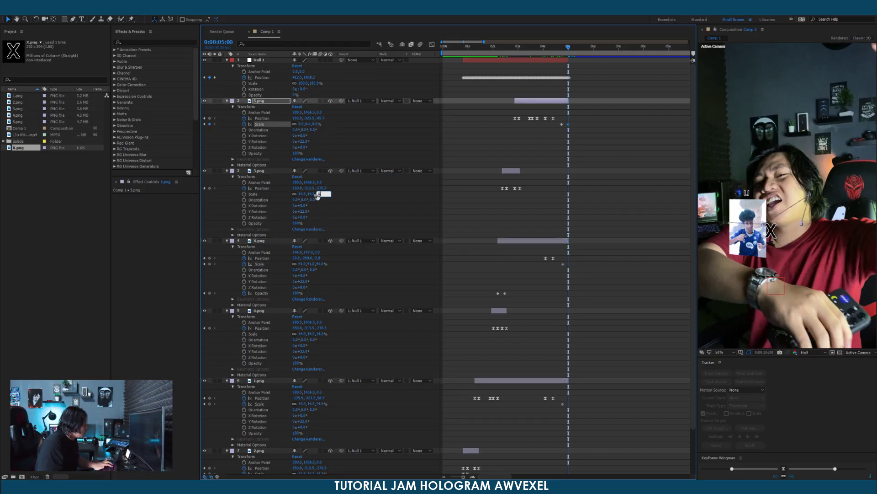
pyautogui.write('0.0,0.0,0.0')
pyautogui.press('Return')
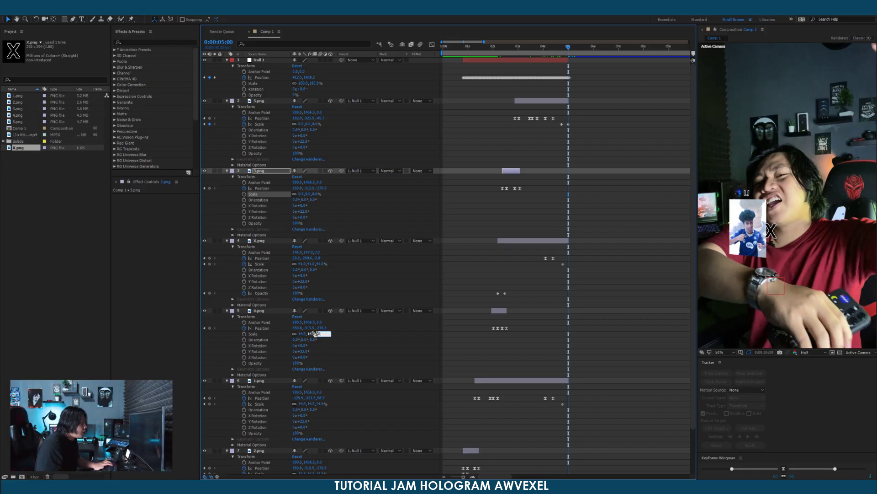
pyautogui.write('0.0,0.0,0.0')
pyautogui.press('Return')
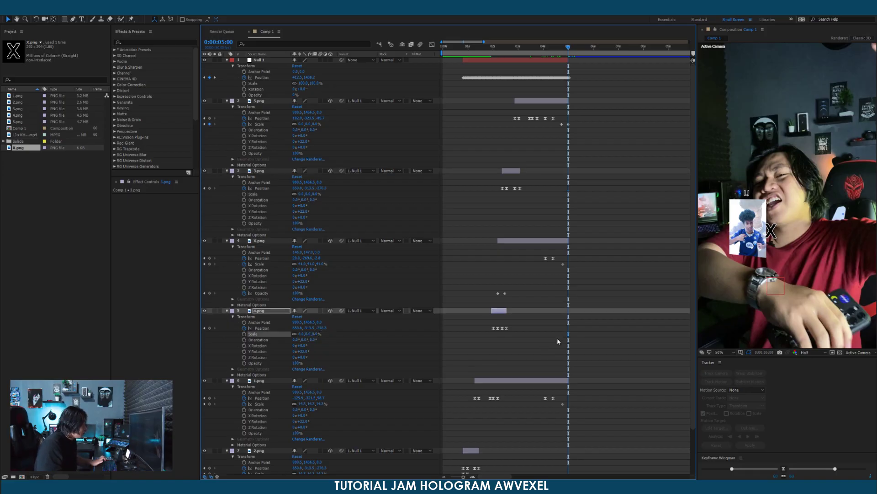
pyautogui.hotkey('ctrl', 'z')
# Set 1.png's Scale to 0% at 0:00:05:00 and check the following frame.
pyautogui.click(508, 382)
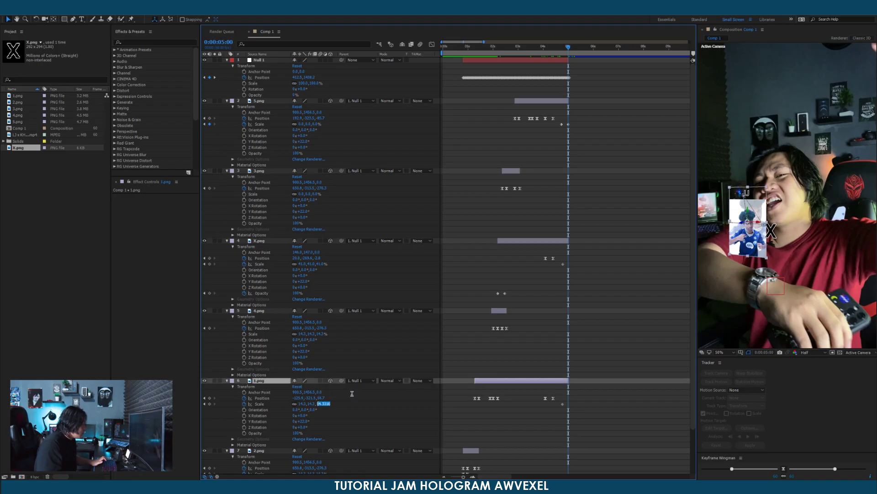
pyautogui.write('0')
pyautogui.press('Return')
pyautogui.moveTo(571, 49); pyautogui.dragTo(568, 51)
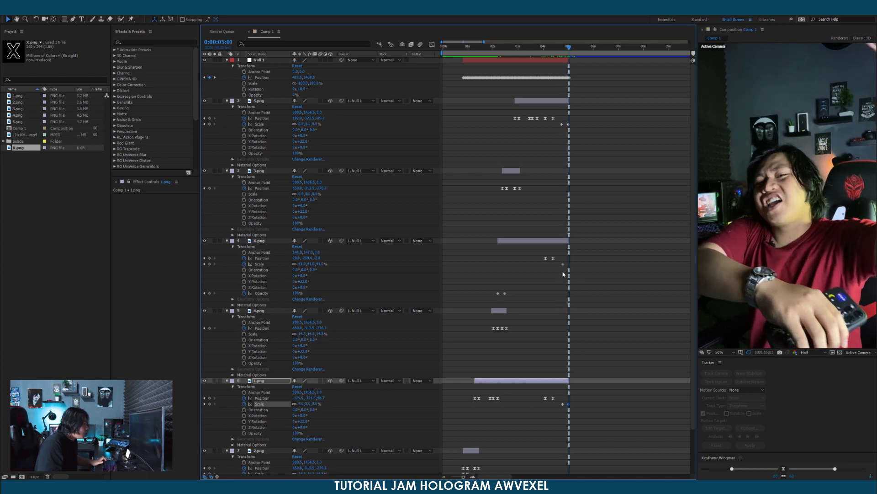
# Keyframe X.png's Scale to shrink to 0% at 0:00:04:58.
pyautogui.click(563, 264)
pyautogui.moveTo(563, 264); pyautogui.dragTo(569, 264)
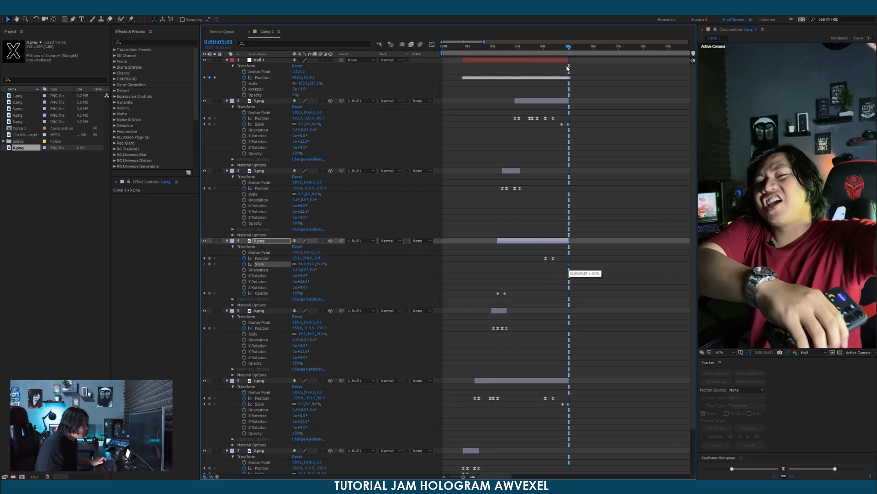
pyautogui.click(561, 51)
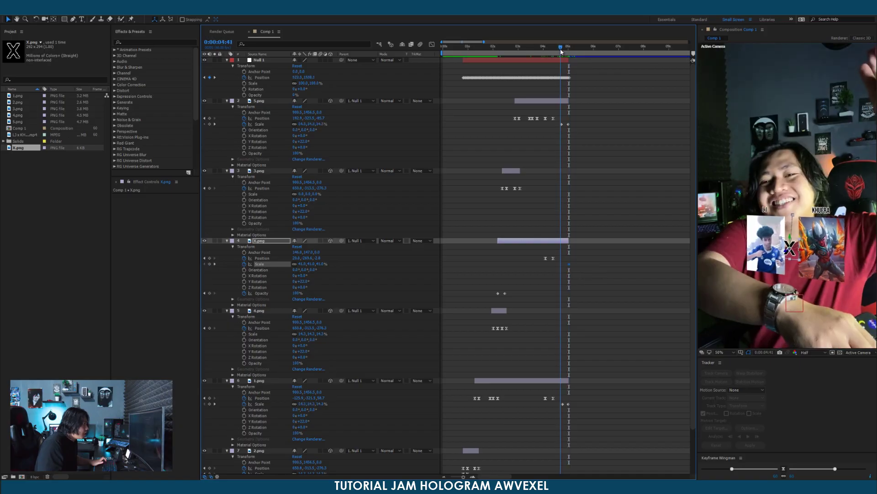
pyautogui.moveTo(561, 52); pyautogui.dragTo(567, 51)
pyautogui.click(324, 264)
pyautogui.write('0')
pyautogui.press('Return')
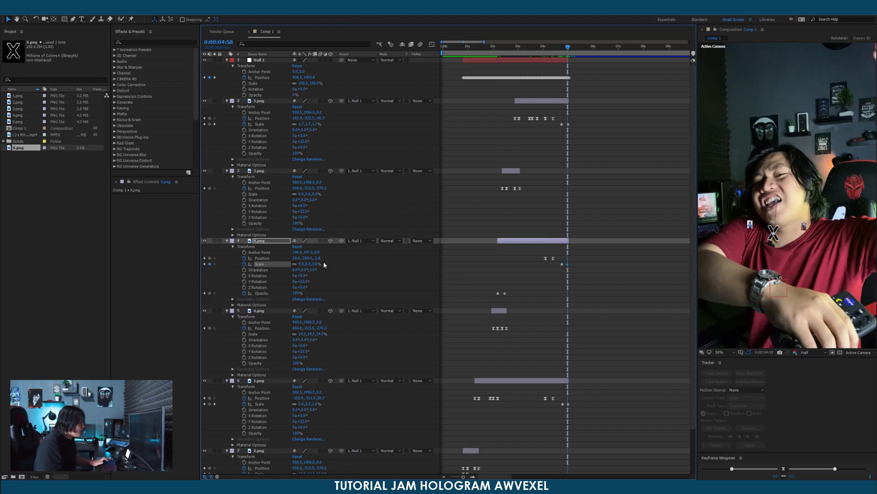
# Move the starting Scale keyframes of 5.png, X.png and 1.png to 0:00:04:51 for a faster shrink.
pyautogui.click(559, 48)
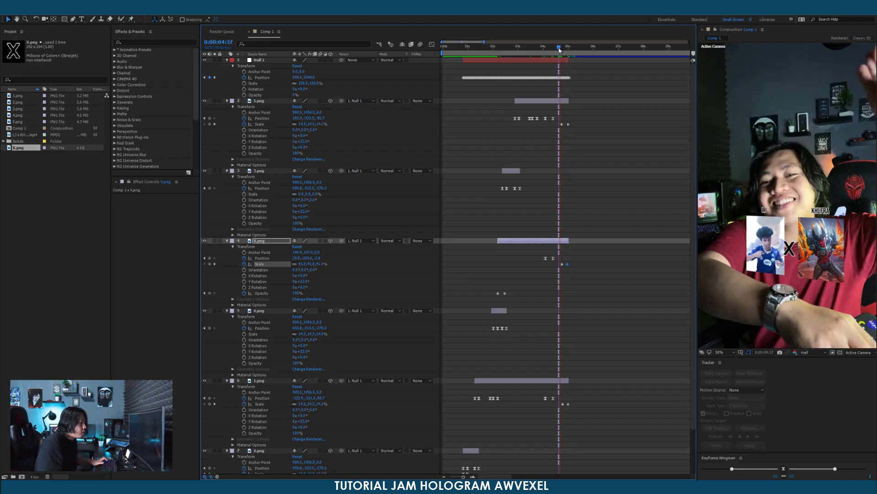
pyautogui.moveTo(559, 49); pyautogui.dragTo(562, 48)
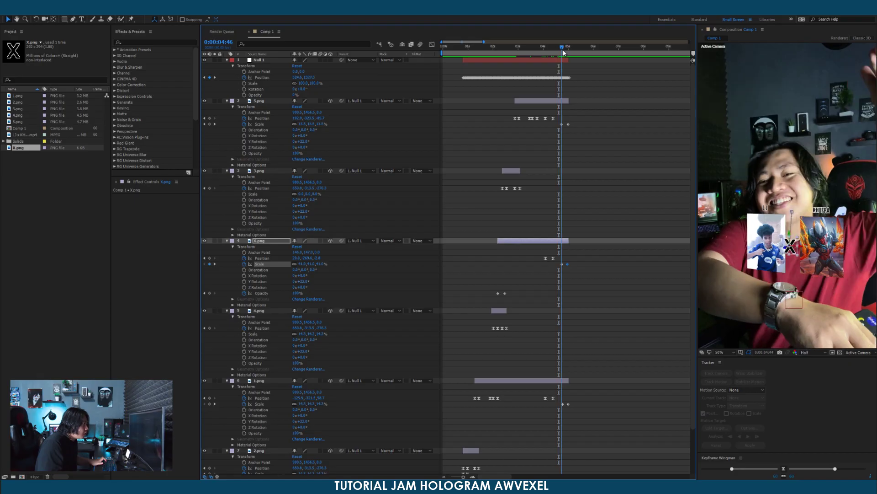
pyautogui.scroll(1, 563, 60)
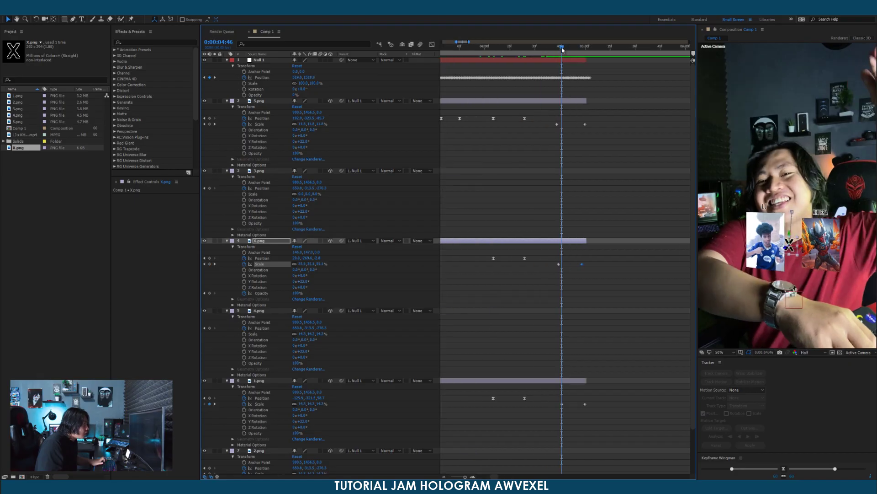
pyautogui.moveTo(562, 48); pyautogui.dragTo(570, 51)
pyautogui.moveTo(557, 124); pyautogui.dragTo(570, 124)
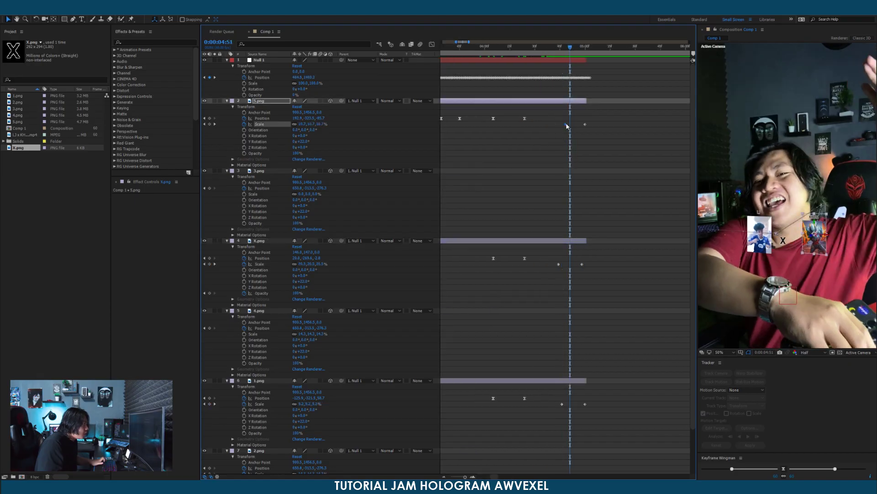
pyautogui.moveTo(558, 263); pyautogui.dragTo(570, 265)
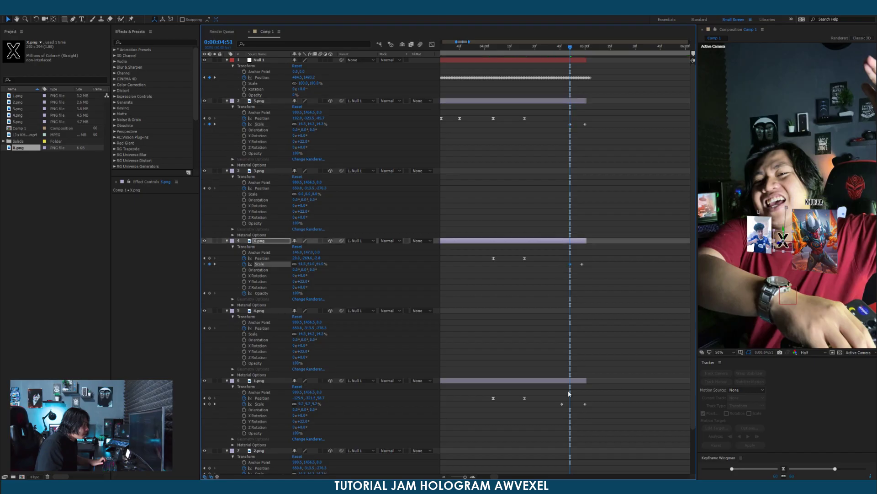
pyautogui.click(571, 407)
pyautogui.moveTo(562, 404); pyautogui.dragTo(570, 404)
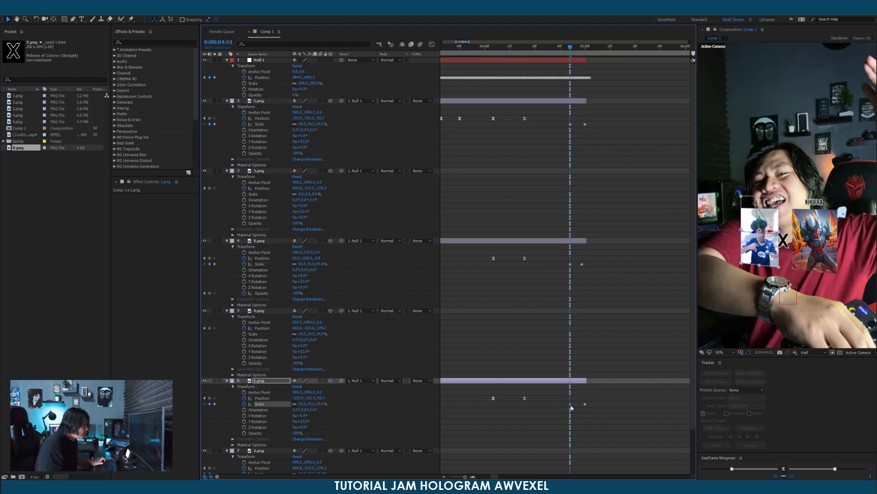
# Move the ending Scale keyframes of 5.png and 1.png to 0:00:04:58.
pyautogui.click(582, 48)
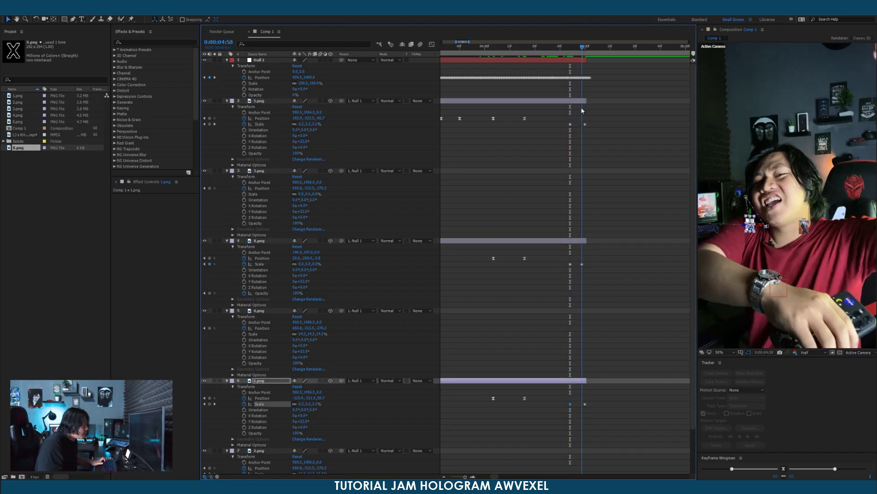
pyautogui.click(584, 124)
pyautogui.moveTo(583, 126); pyautogui.dragTo(582, 125)
pyautogui.moveTo(585, 405); pyautogui.dragTo(591, 396)
# Ease the closing Scale keyframes of 1.png, X.png and 5.png, and preview the shrink.
pyautogui.moveTo(588, 433); pyautogui.dragTo(566, 399)
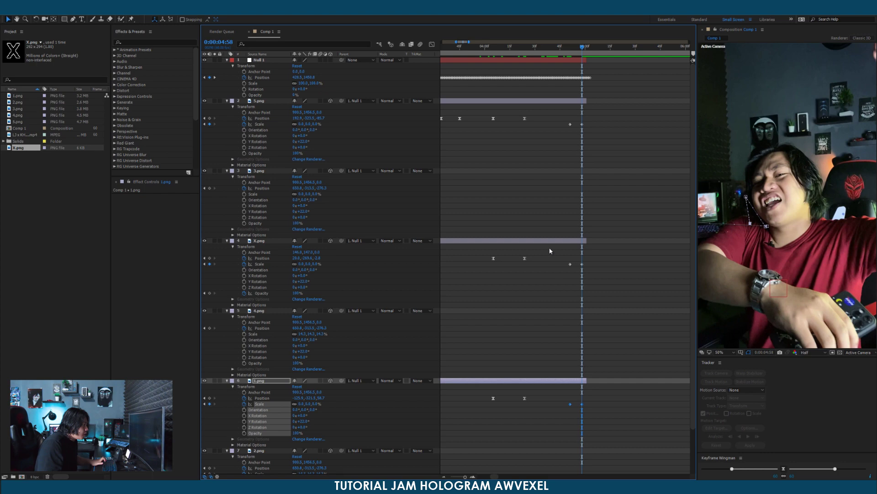
pyautogui.click(783, 468)
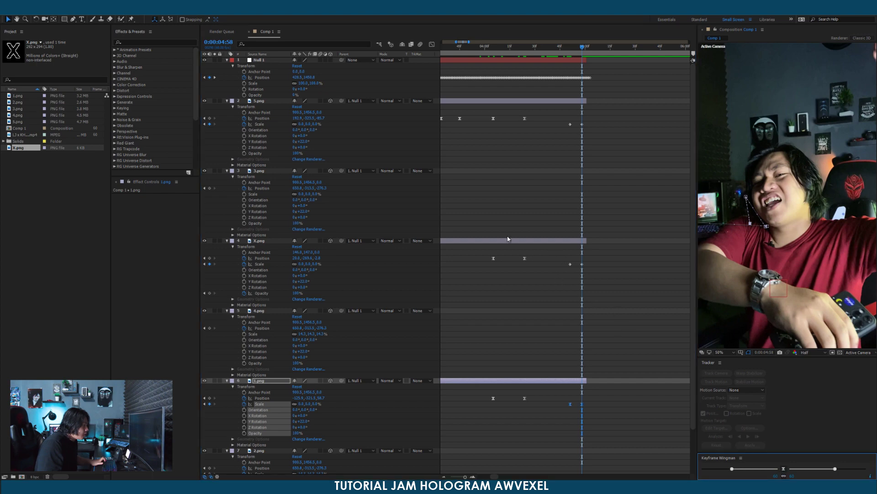
pyautogui.moveTo(572, 283); pyautogui.dragTo(577, 263)
pyautogui.click(783, 468)
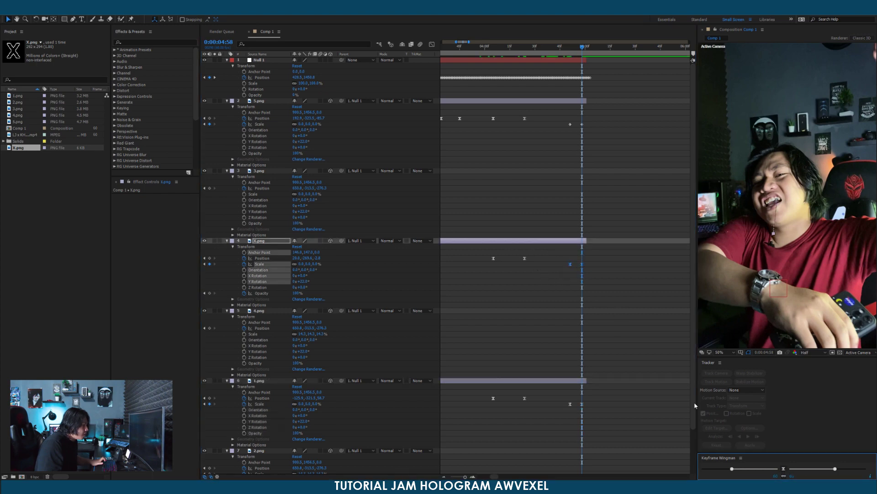
pyautogui.moveTo(561, 142); pyautogui.dragTo(596, 116)
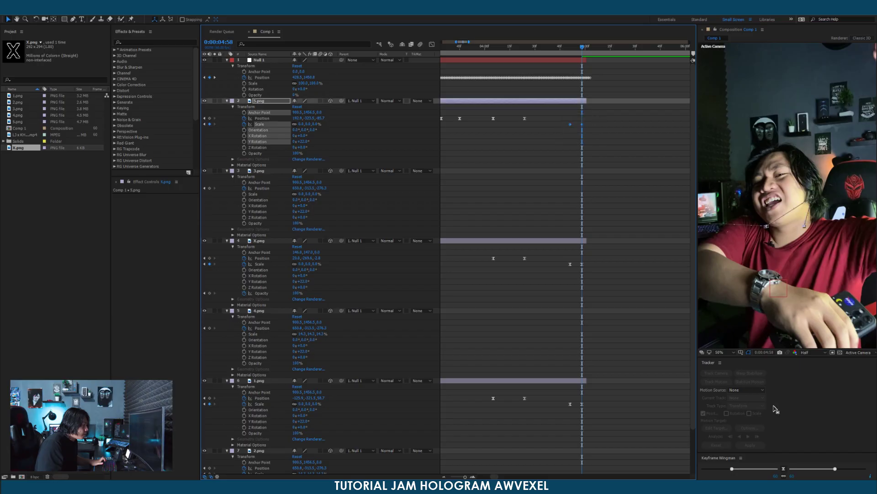
pyautogui.click(783, 468)
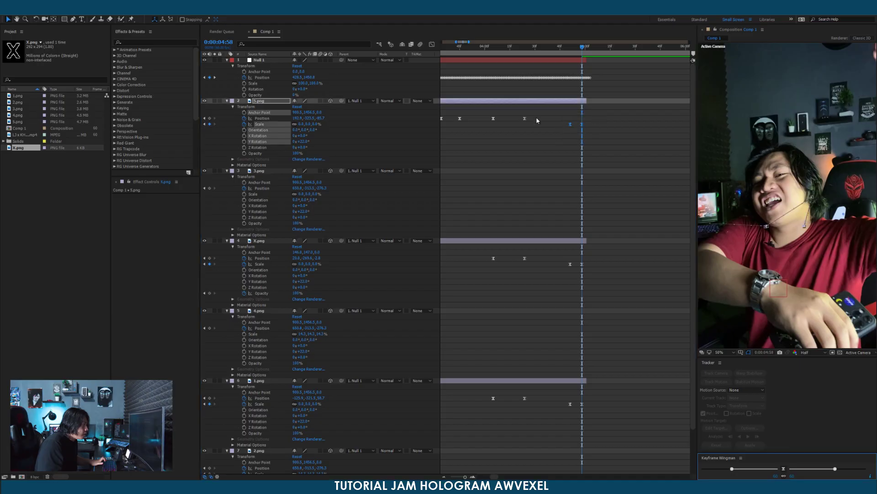
pyautogui.click(562, 48)
pyautogui.press('space')
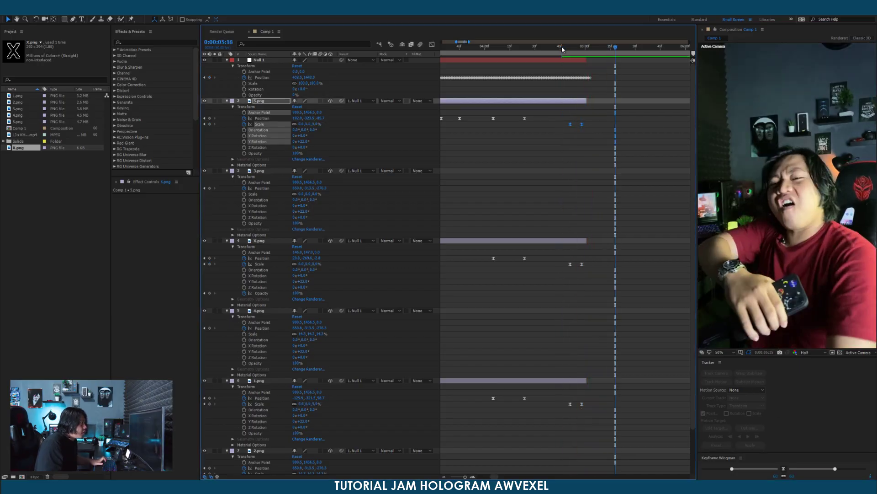
# Add Position keyframes to 5.png, X.png and 1.png at 0:00:04:51.
pyautogui.click(570, 51)
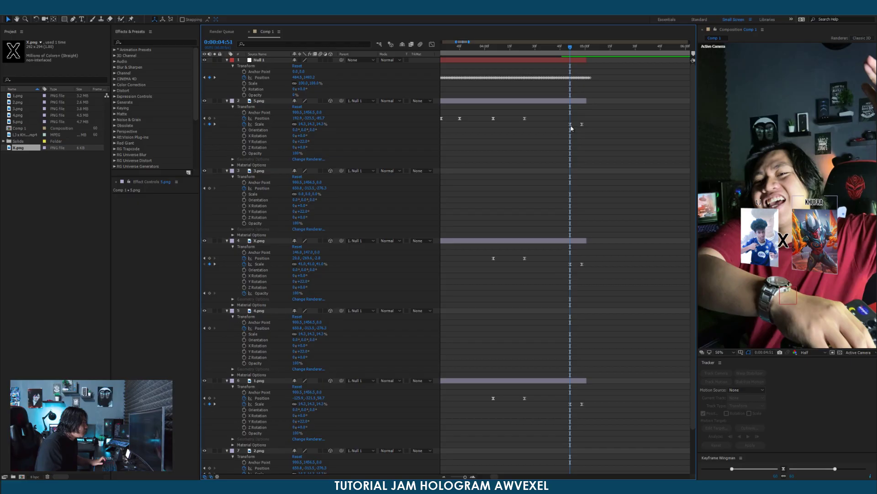
pyautogui.click(570, 125)
pyautogui.click(209, 118)
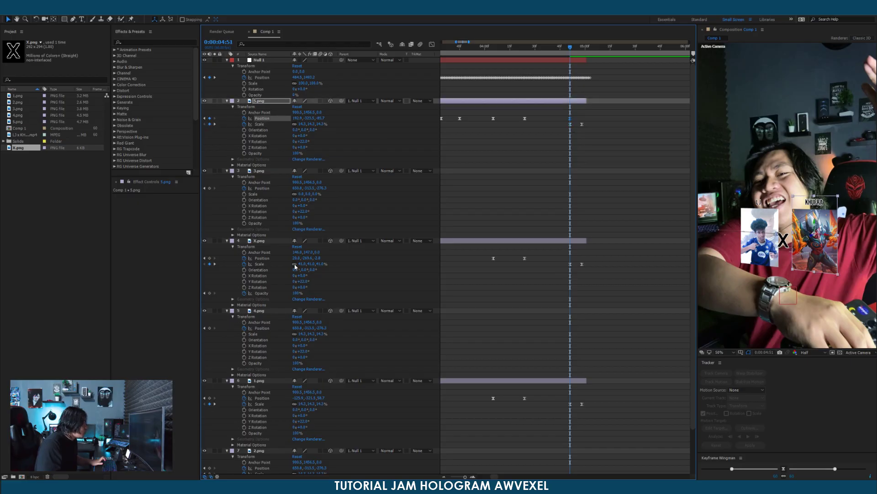
pyautogui.click(209, 258)
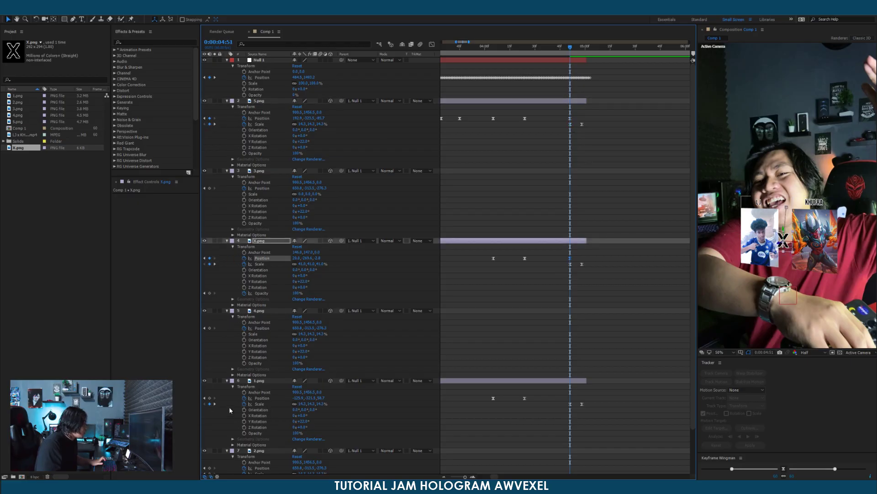
pyautogui.click(209, 398)
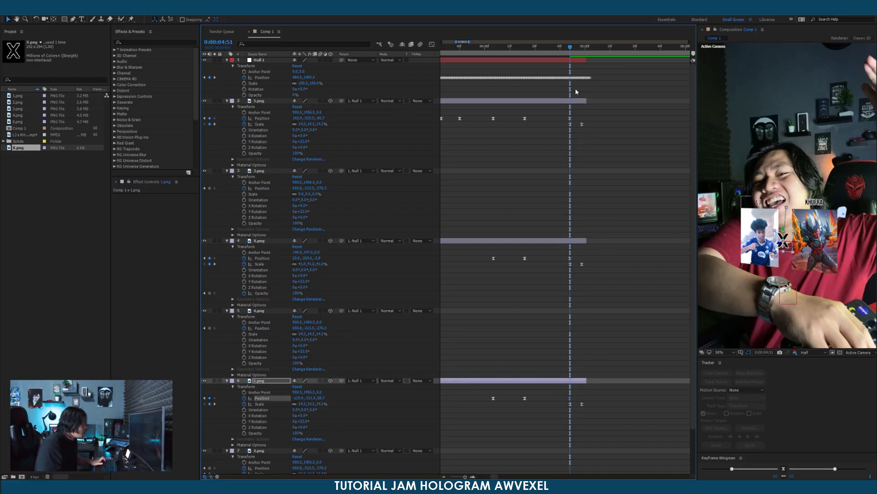
# Keyframe 5.png's Position at 0:00:04:58 so the card moves inward and down toward the watch.
pyautogui.click(582, 53)
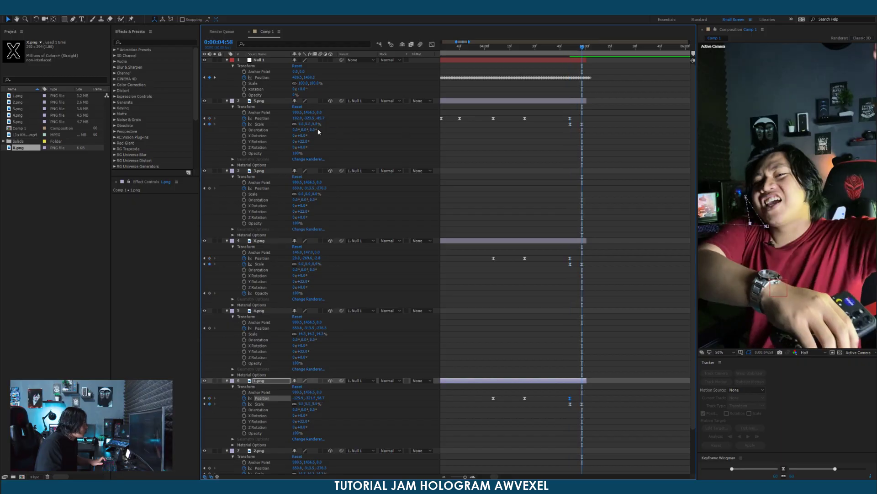
pyautogui.moveTo(322, 118); pyautogui.dragTo(378, 119)
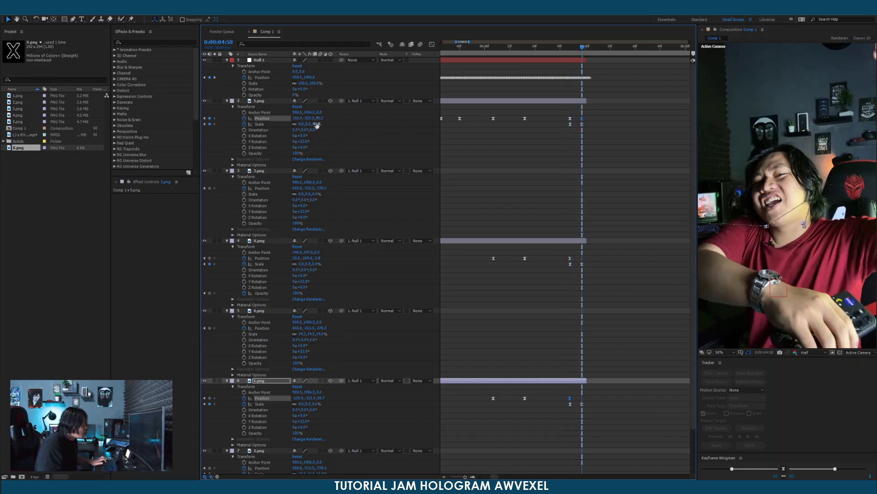
pyautogui.hotkey('ctrl', 'z')
pyautogui.moveTo(317, 120); pyautogui.dragTo(388, 121)
pyautogui.moveTo(320, 118); pyautogui.dragTo(338, 119)
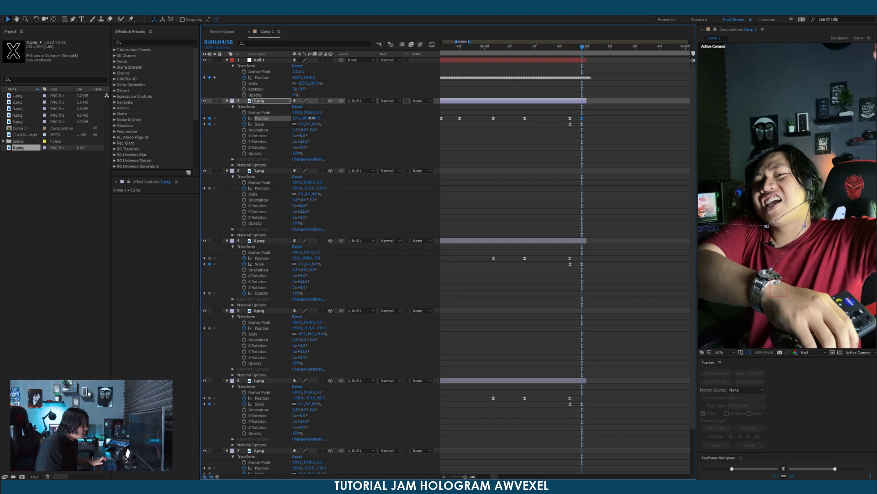
pyautogui.click(579, 241)
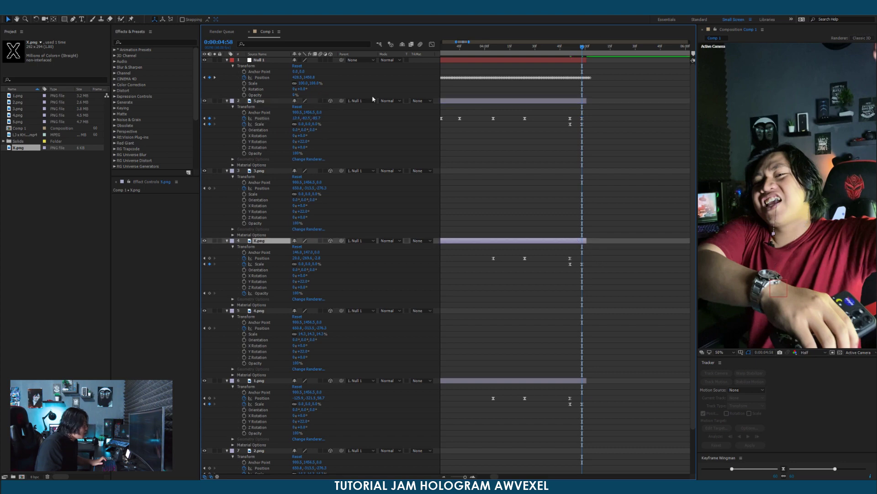
pyautogui.moveTo(307, 121); pyautogui.dragTo(330, 121)
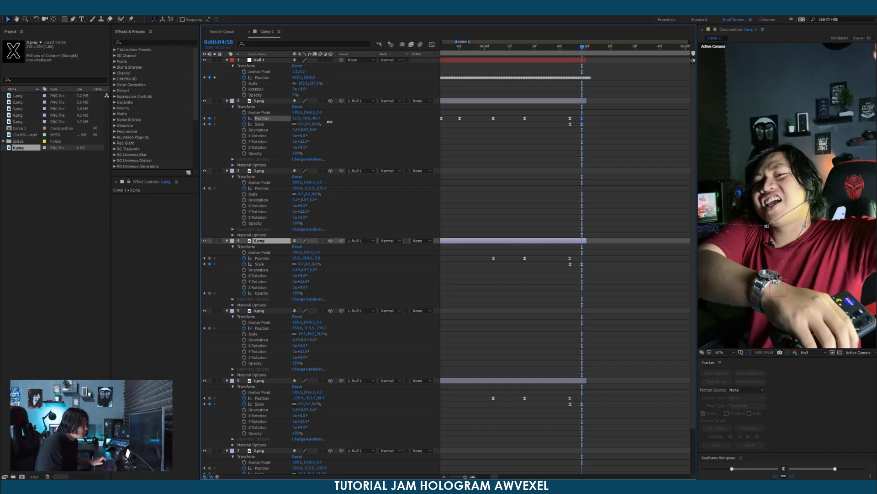
pyautogui.hotkey('ctrl', 'z')
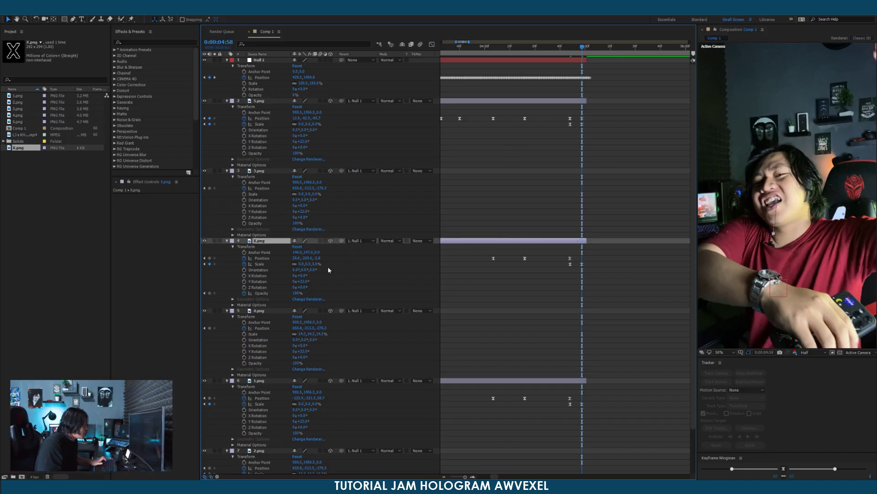
# Keyframe the Positions of X.png and 1.png at 0:00:04:58 so both move down toward the watch.
pyautogui.moveTo(313, 263); pyautogui.dragTo(375, 261)
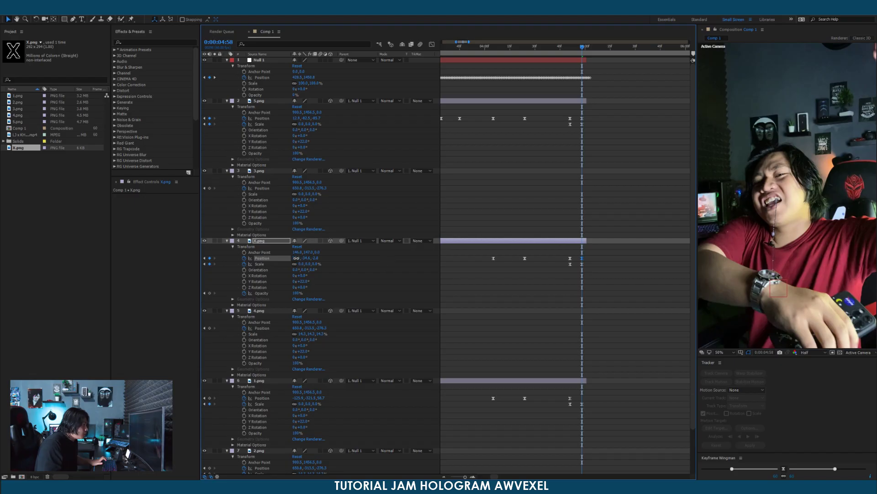
pyautogui.click(582, 381)
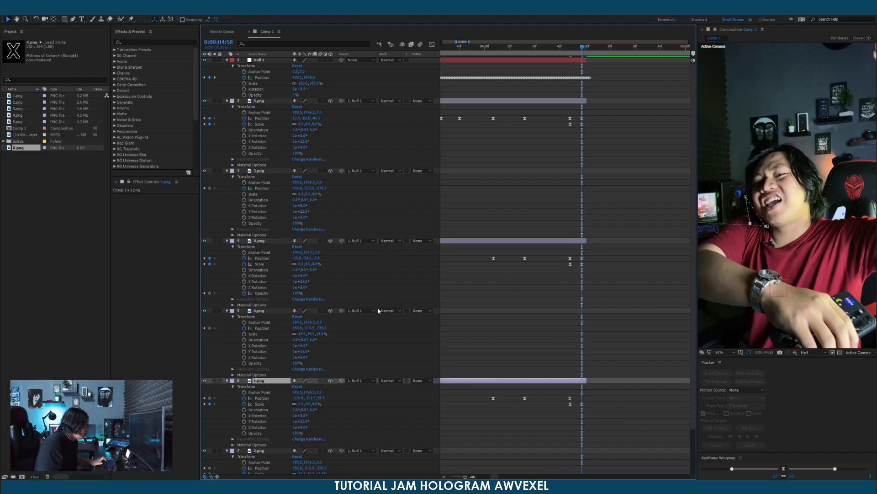
pyautogui.moveTo(314, 397); pyautogui.dragTo(370, 399)
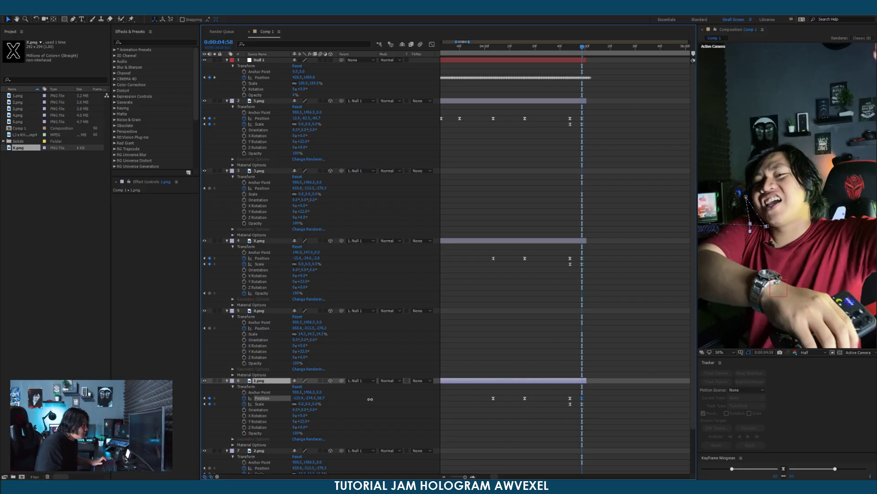
pyautogui.click(298, 398)
pyautogui.moveTo(333, 401); pyautogui.dragTo(313, 400)
# Preview the cards retracting into the watch, and play back the whole hologram animation.
pyautogui.click(568, 47)
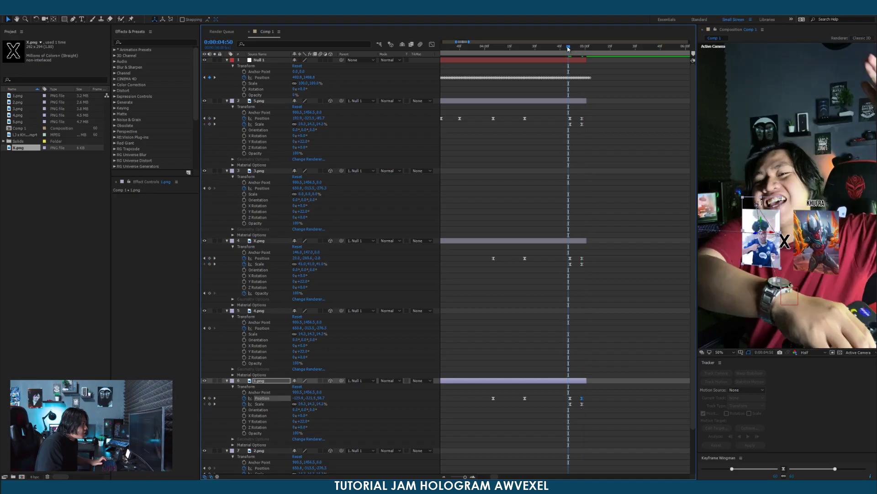
pyautogui.moveTo(569, 50)
pyautogui.mouseDown()
pyautogui.moveTo(582, 52)
pyautogui.moveTo(566, 52)
pyautogui.mouseUp()
pyautogui.press('space')
pyautogui.press('space')
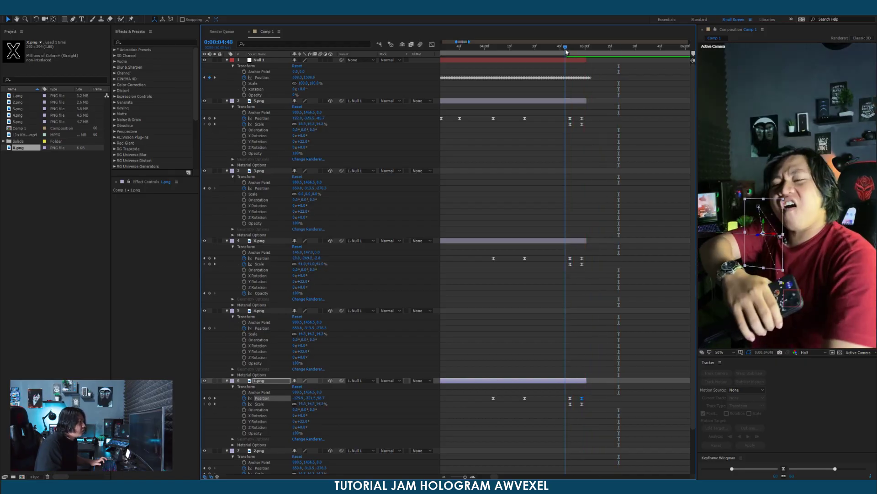
pyautogui.click(566, 52)
pyautogui.press('space')
pyautogui.press('space')
pyautogui.scroll(-3, 575, 80)
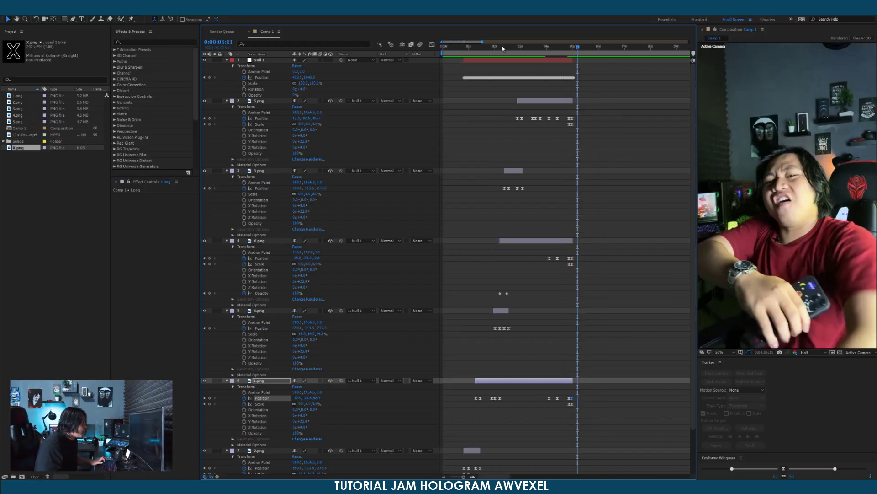
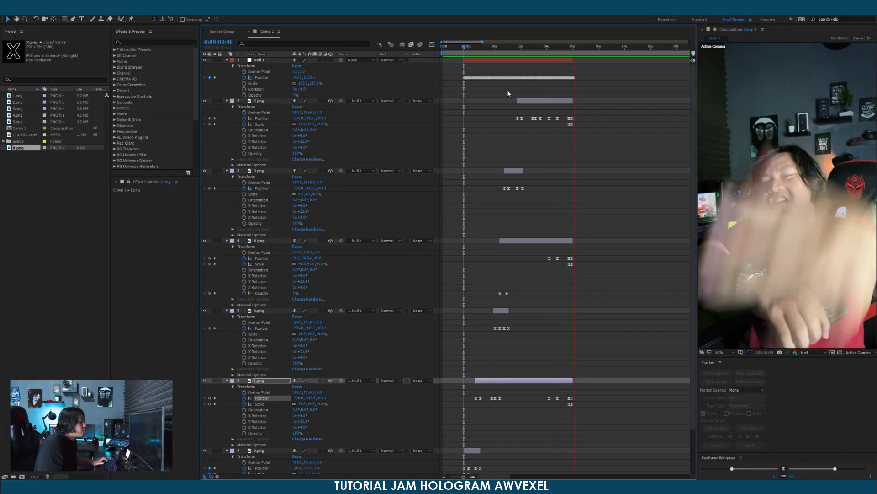
pyautogui.press('space')
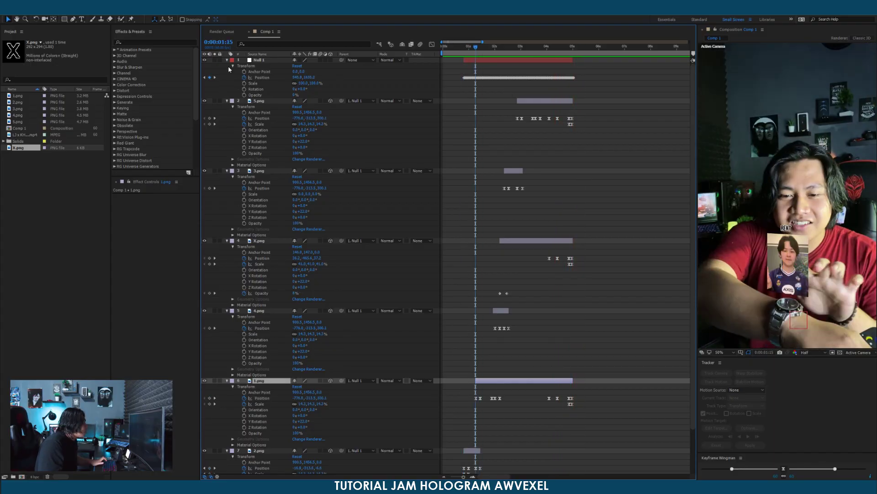
# Collapse the expanded properties of the 5.png, 3.png, X.png, 4.png, 1.png and 2.png layers.
pyautogui.click(226, 101)
pyautogui.click(227, 106)
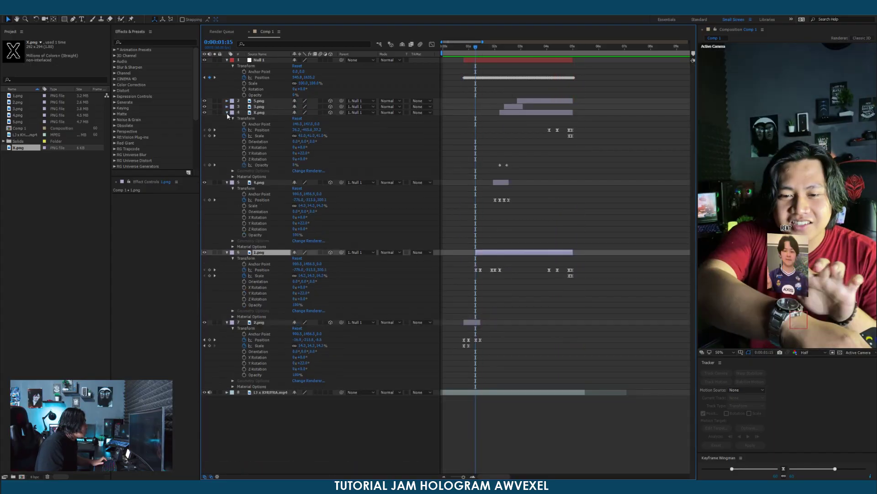
pyautogui.click(227, 112)
pyautogui.click(227, 118)
pyautogui.click(227, 124)
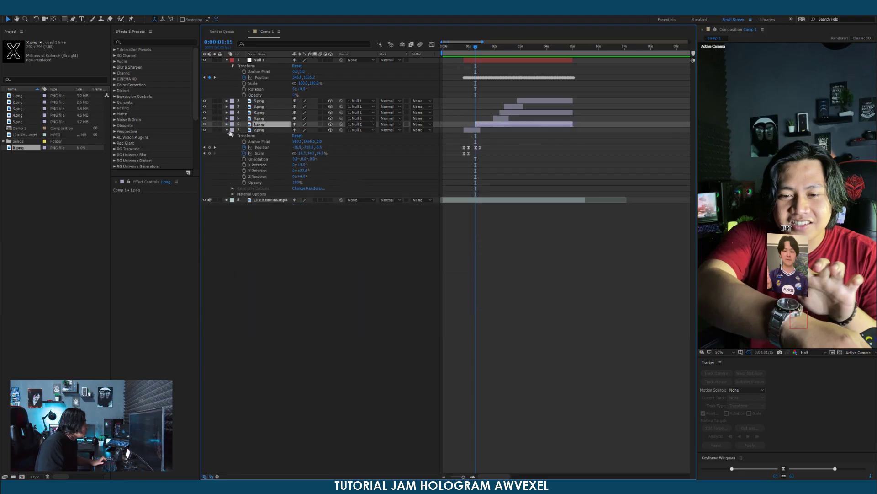
pyautogui.click(227, 130)
# Create a new composition-sized solid layer in bright cyan.
pyautogui.rightClick(462, 168)
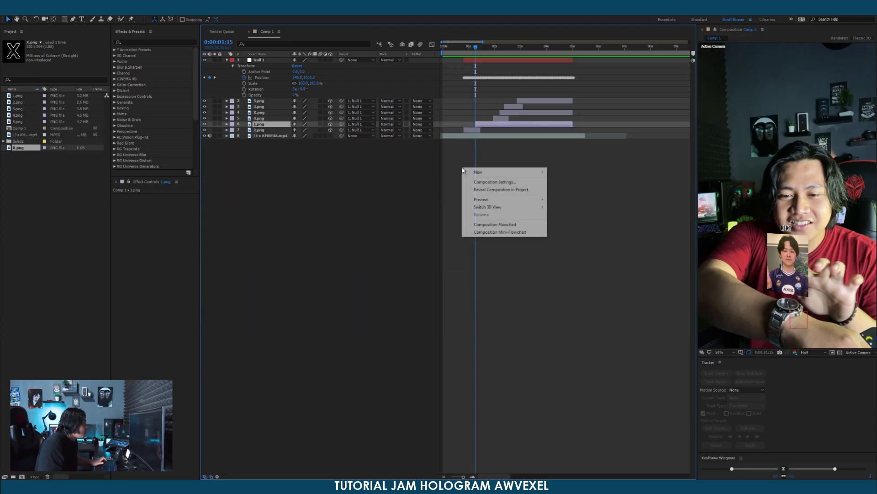
pyautogui.moveTo(471, 175)
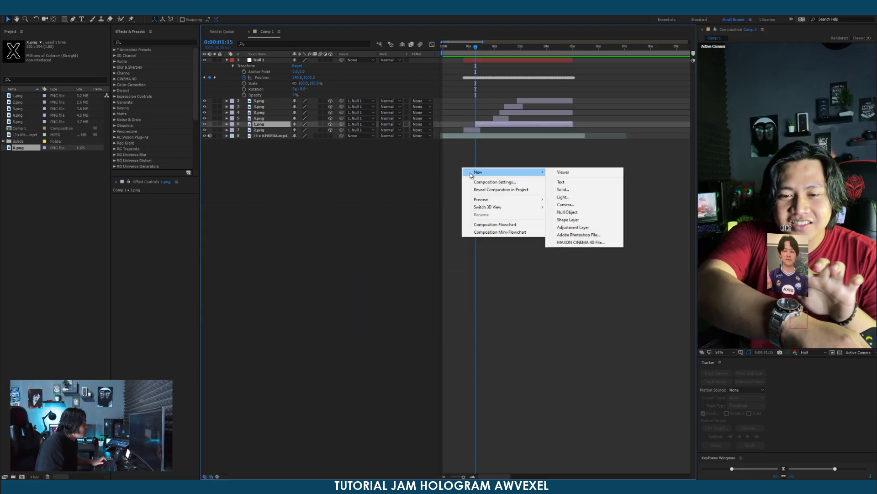
pyautogui.click(563, 190)
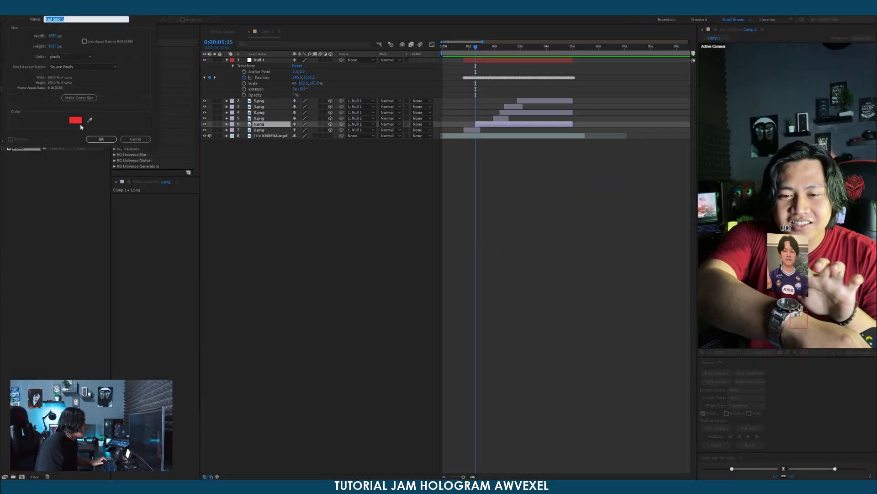
pyautogui.click(77, 120)
pyautogui.click(105, 61)
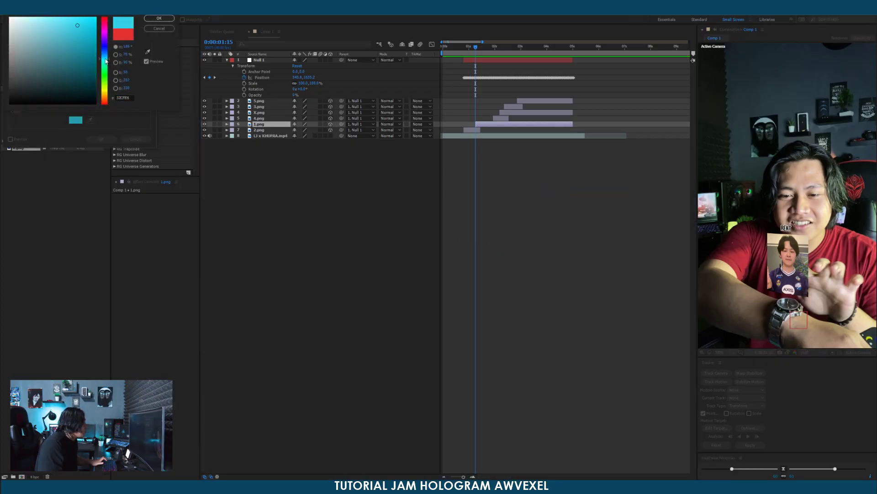
pyautogui.moveTo(78, 53); pyautogui.dragTo(96, 17)
pyautogui.moveTo(105, 61); pyautogui.dragTo(106, 61)
pyautogui.click(159, 18)
pyautogui.click(101, 139)
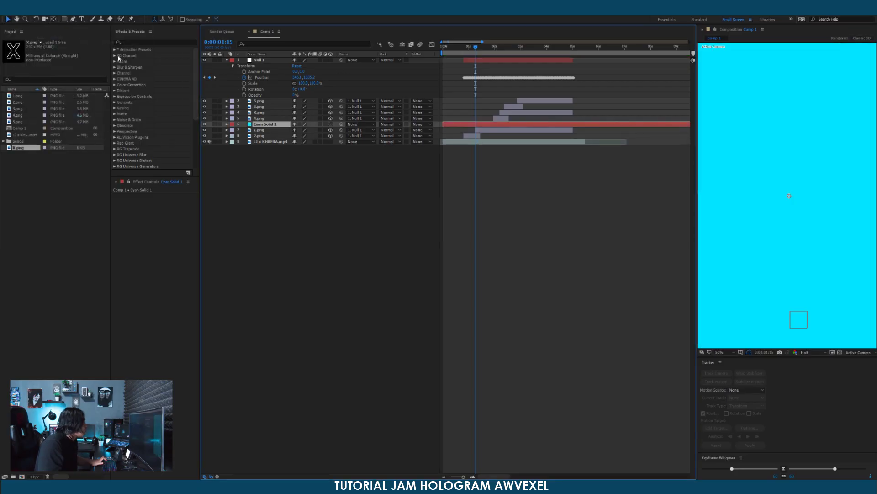
# Activate the Pen tool and change the cyan solid's layer label colour to Aqua.
pyautogui.click(73, 19)
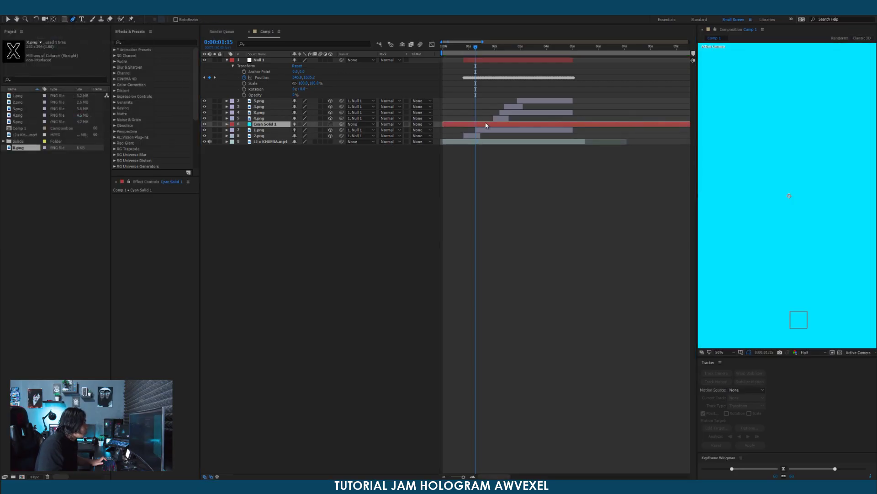
pyautogui.click(230, 125)
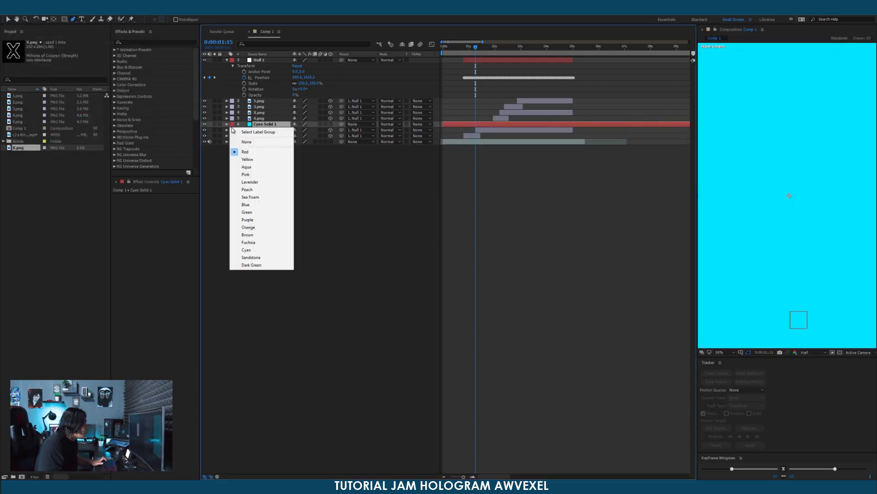
pyautogui.click(261, 167)
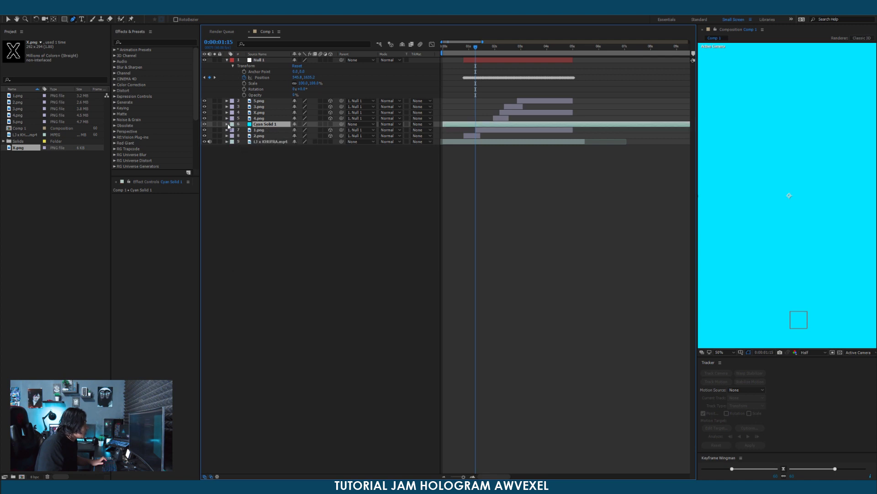
# Lower the opacity of the Cyan Solid 1 layer so the watch footage shows through it.
pyautogui.click(227, 125)
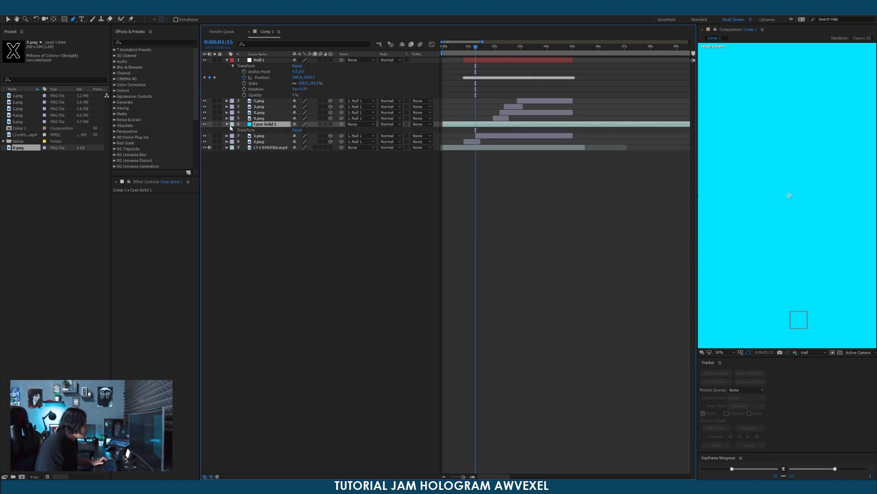
pyautogui.click(233, 130)
pyautogui.moveTo(297, 160); pyautogui.dragTo(261, 160)
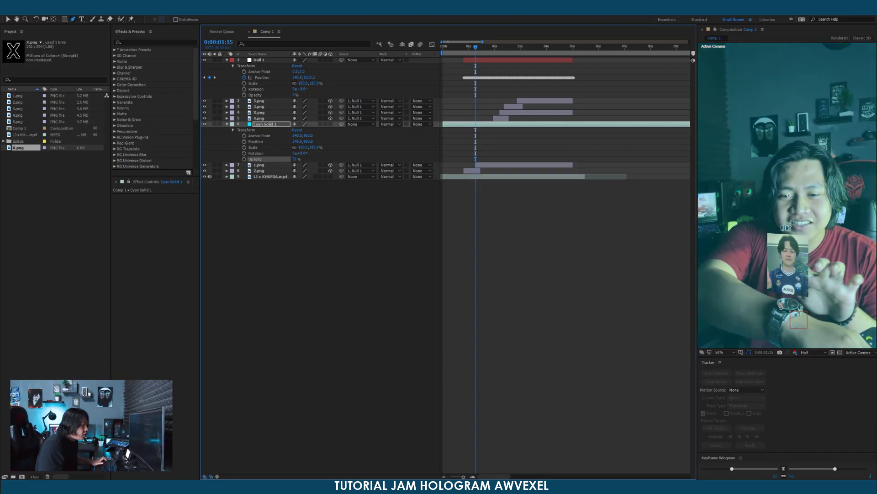
# Draw a closed, curved oval mask on the cyan solid around the card, starting from the watch face.
pyautogui.click(778, 301)
pyautogui.moveTo(759, 226); pyautogui.dragTo(823, 240)
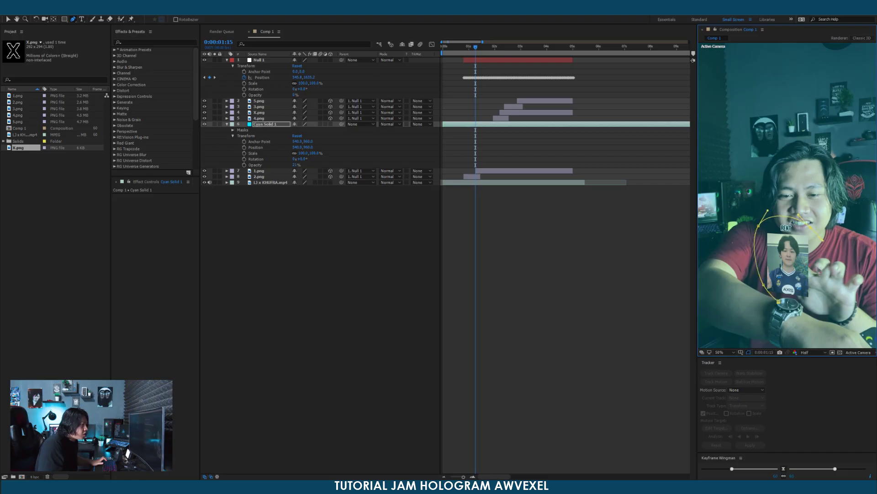
pyautogui.moveTo(813, 293); pyautogui.dragTo(807, 304)
pyautogui.click(759, 226)
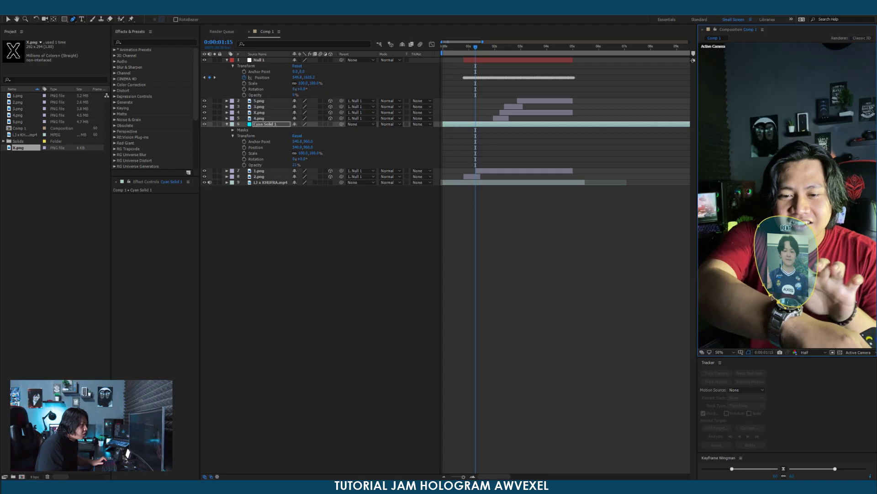
# Raise the cyan solid's opacity slightly and set Mask 1's feather to 111 pixels.
pyautogui.moveTo(296, 169); pyautogui.dragTo(301, 169)
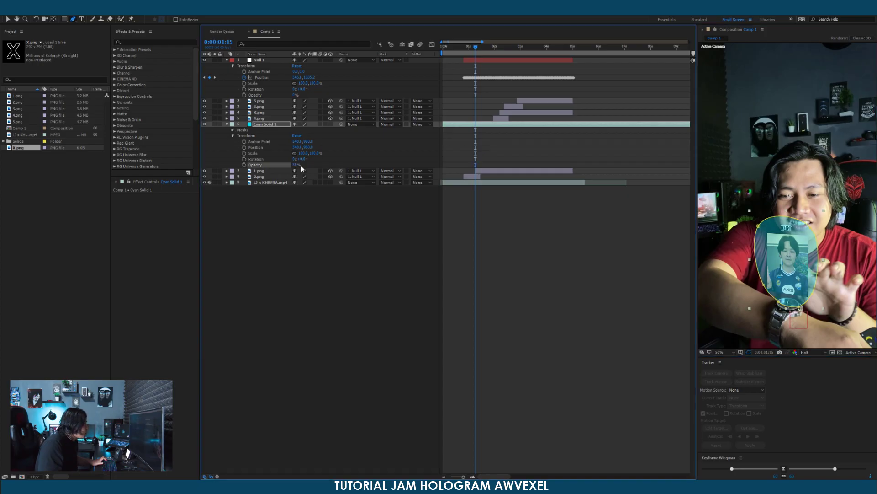
pyautogui.click(233, 130)
pyautogui.click(239, 136)
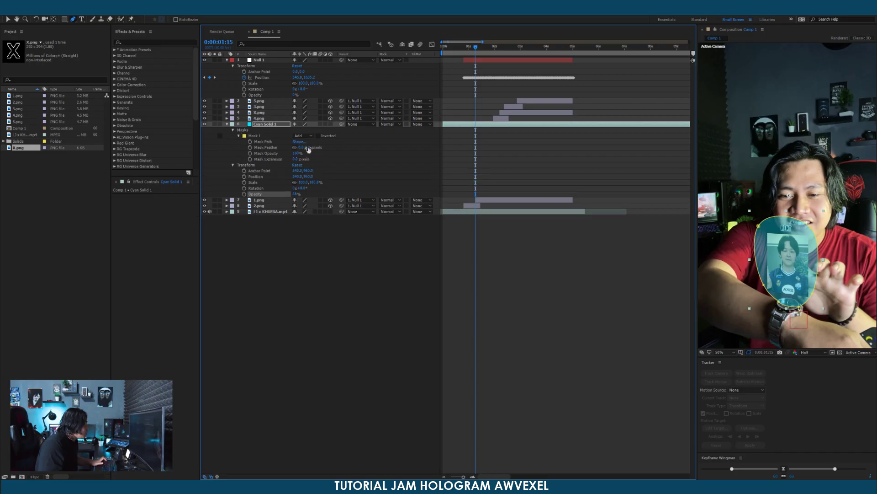
pyautogui.moveTo(308, 149); pyautogui.dragTo(347, 150)
# Try expanding Mask 1, undo the expansion, and slightly reshape the upper curve of the mask around the card.
pyautogui.moveTo(295, 159); pyautogui.dragTo(316, 158)
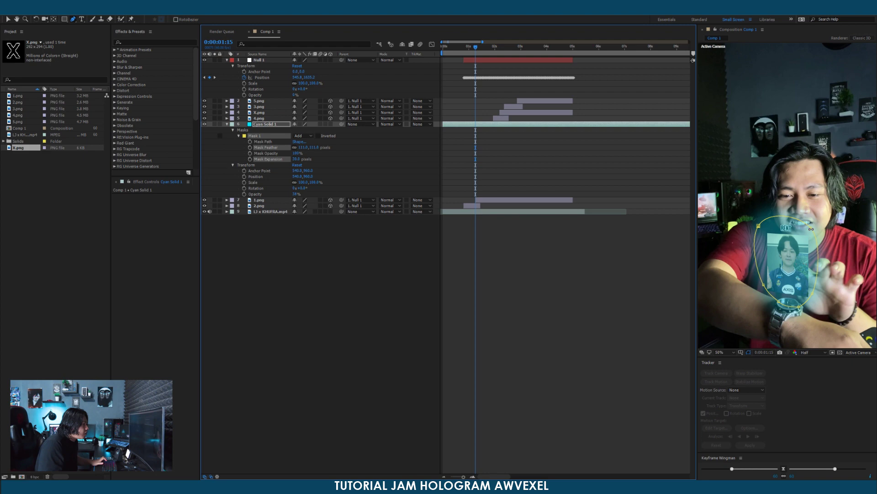
pyautogui.hotkey('ctrl', 'z')
pyautogui.moveTo(812, 229); pyautogui.dragTo(814, 233)
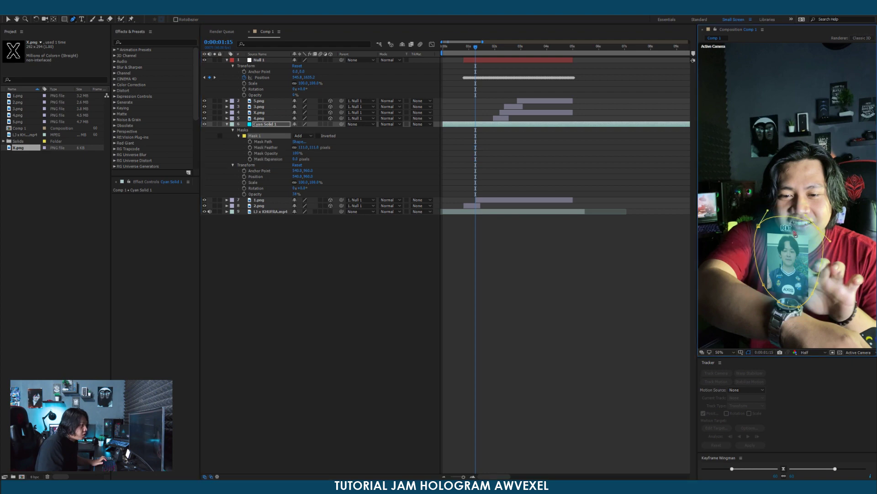
pyautogui.moveTo(759, 225); pyautogui.dragTo(759, 228)
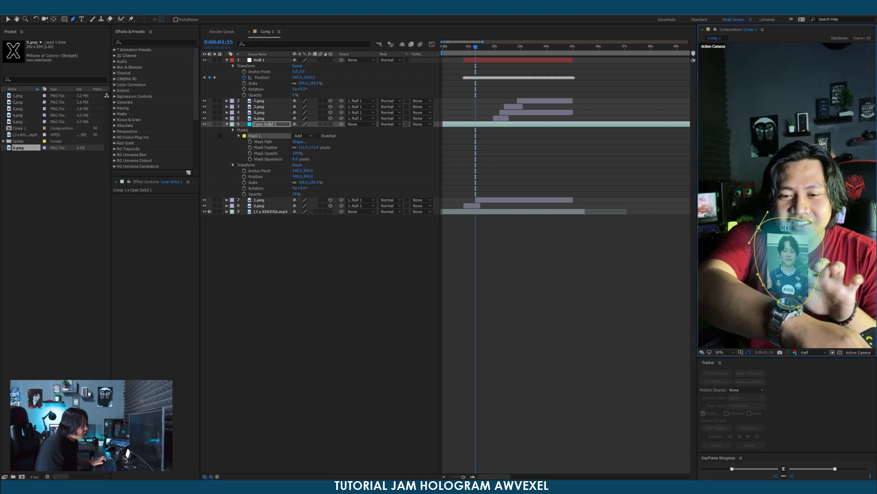
# Parent the cyan solid to Null 1 and keep it as a 2D layer.
pyautogui.click(331, 124)
pyautogui.click(365, 126)
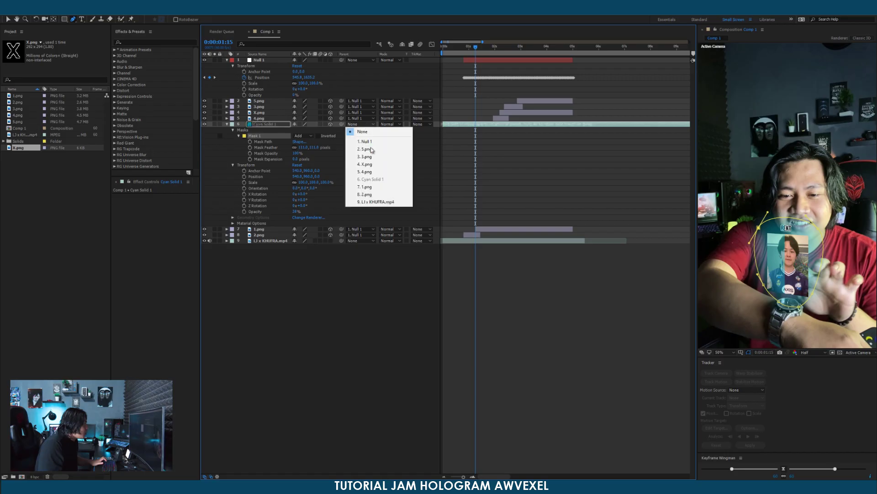
pyautogui.click(364, 142)
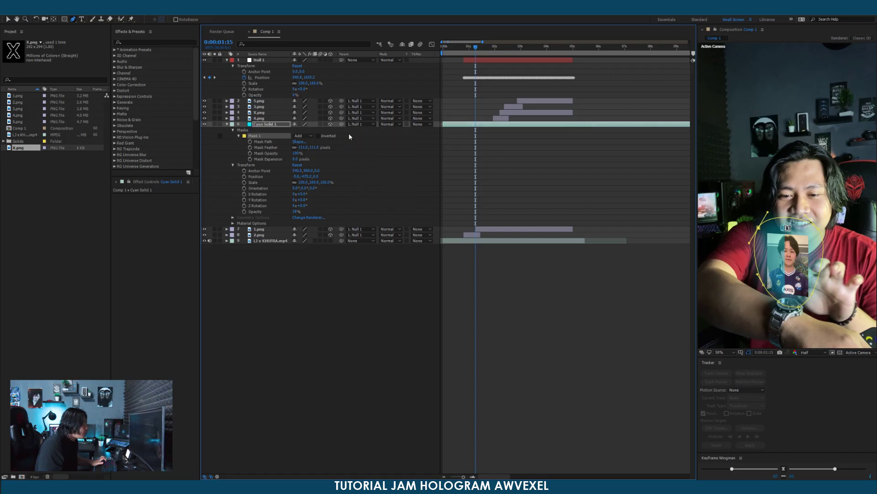
pyautogui.click(331, 125)
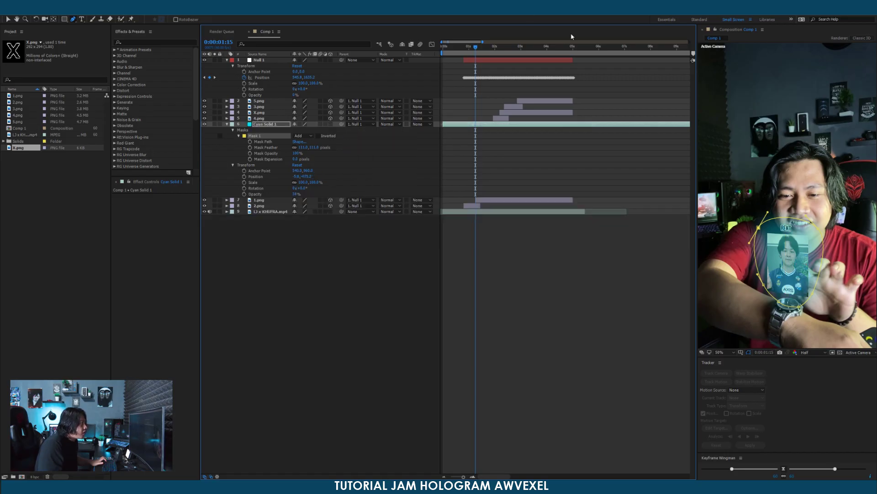
# Set the cyan solid's blending mode to Add and move the layer directly below Null 1.
pyautogui.click(389, 124)
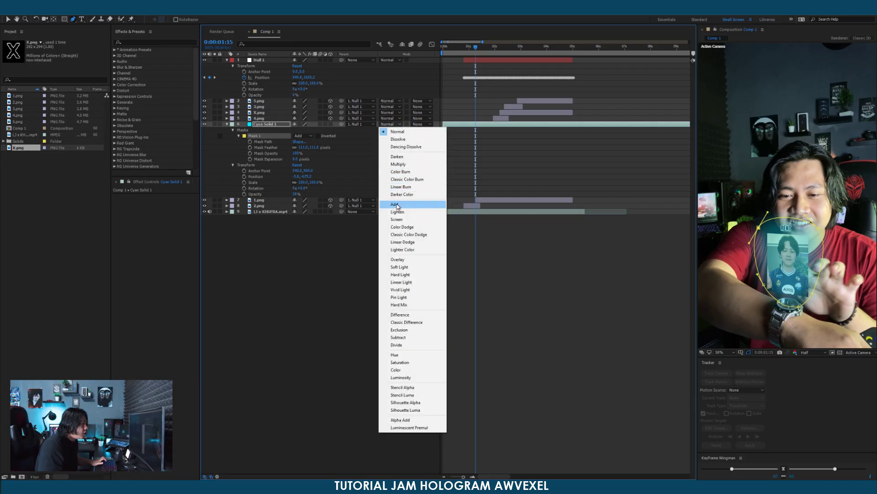
pyautogui.click(397, 206)
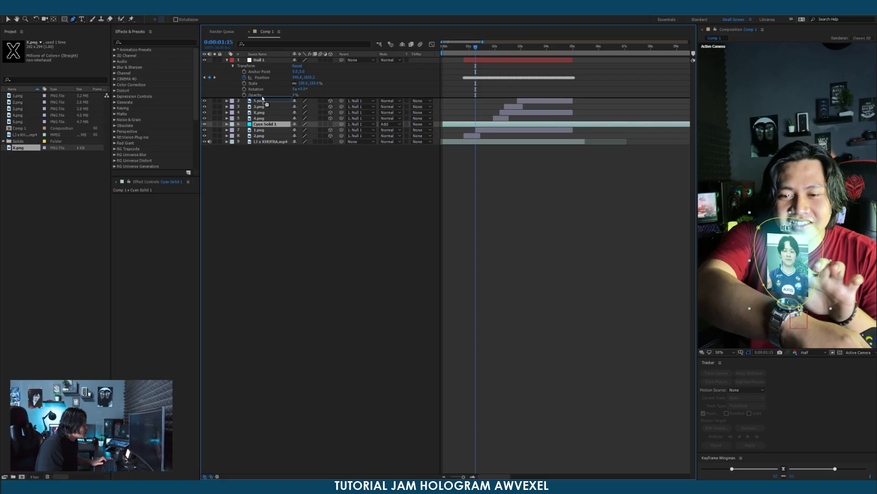
pyautogui.moveTo(263, 98); pyautogui.dragTo(264, 100)
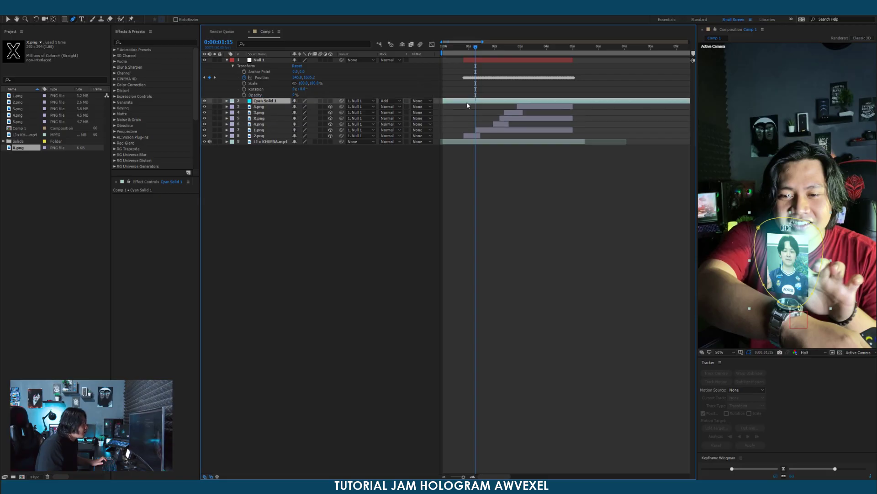
# Trim the start of the cyan solid layer to 0:00:00:49, where the first card appears.
pyautogui.moveTo(477, 49); pyautogui.dragTo(466, 52)
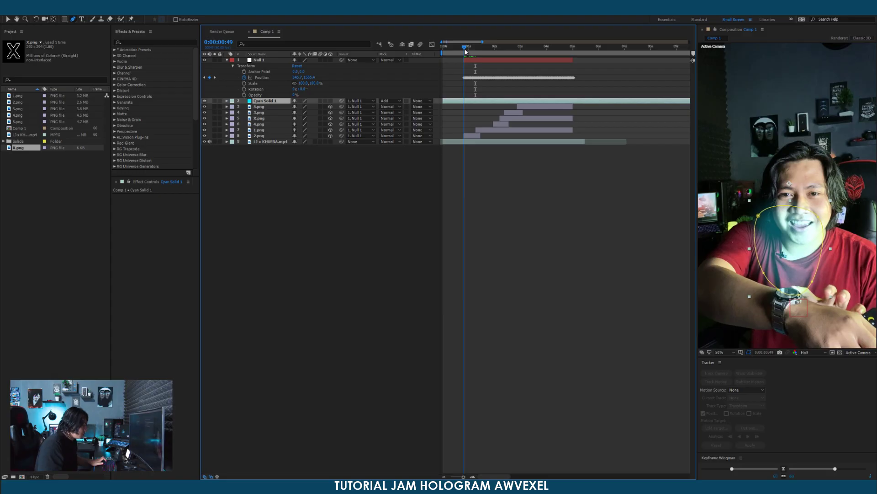
pyautogui.click(466, 104)
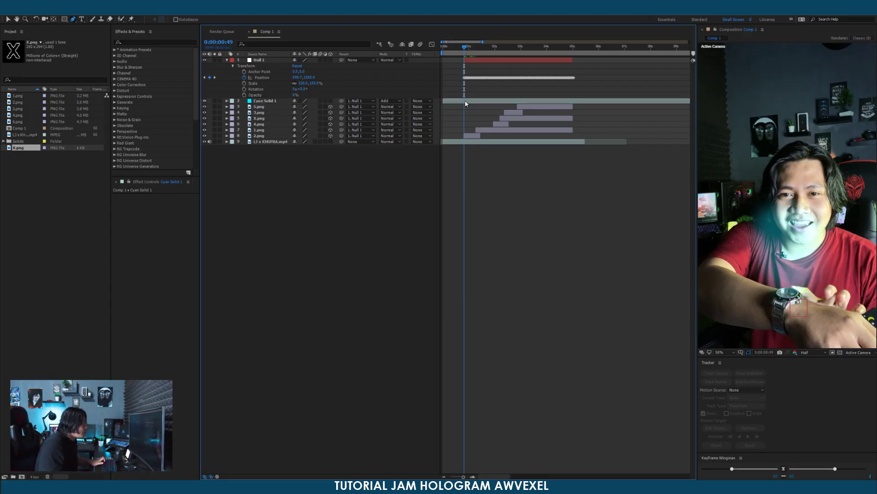
pyautogui.click(465, 103)
pyautogui.scroll(2, 459, 56)
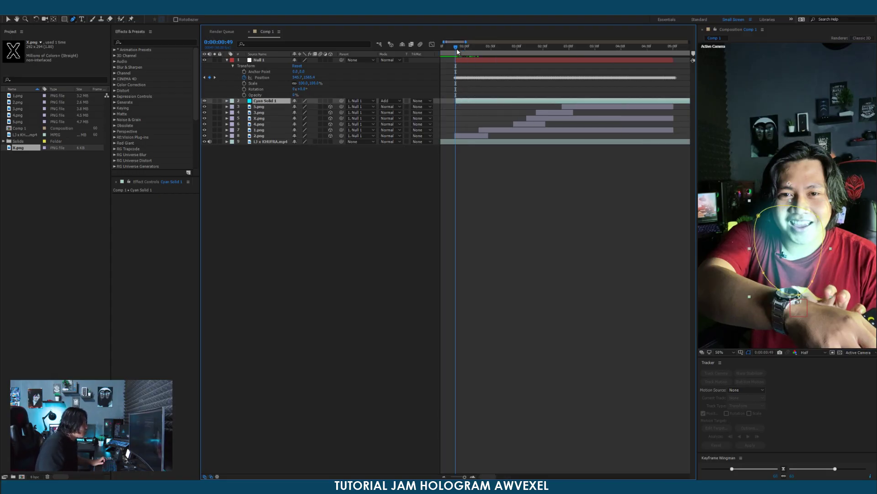
# Try the Lighten and Add blending modes on the 2.png layer, checking the card around 0:00:01:02.
pyautogui.moveTo(456, 46); pyautogui.dragTo(468, 47)
pyautogui.click(461, 135)
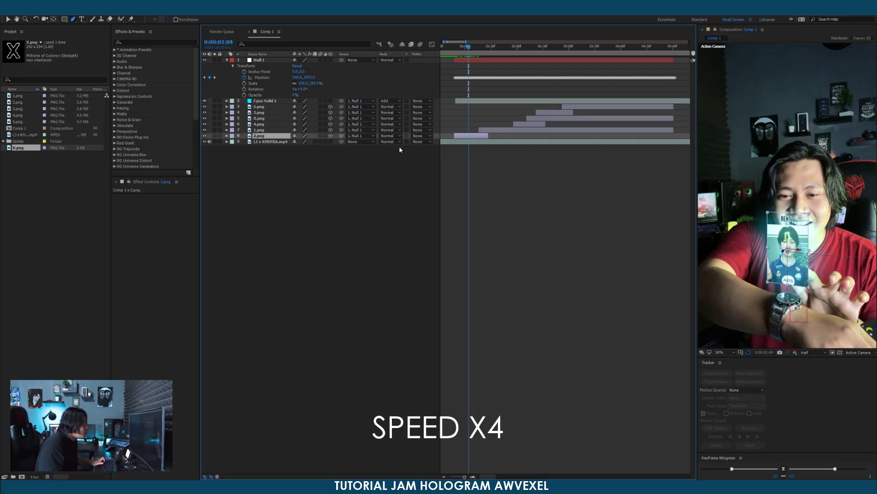
pyautogui.click(389, 136)
pyautogui.click(398, 216)
pyautogui.press('pageup')
pyautogui.press('pageup')
pyautogui.press('pageup')
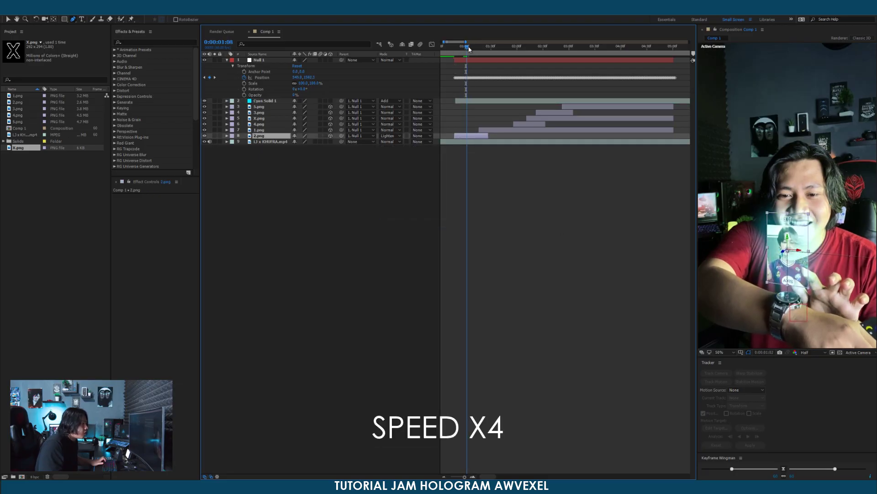
pyautogui.click(389, 136)
pyautogui.click(397, 221)
pyautogui.moveTo(467, 47)
pyautogui.mouseDown()
pyautogui.moveTo(496, 46)
pyautogui.moveTo(463, 46)
pyautogui.mouseUp()
# Try a different blending mode on the 1.png layer and undo the change.
pyautogui.click(390, 131)
pyautogui.click(398, 208)
pyautogui.click(399, 208)
pyautogui.hotkey('ctrl', 'z')
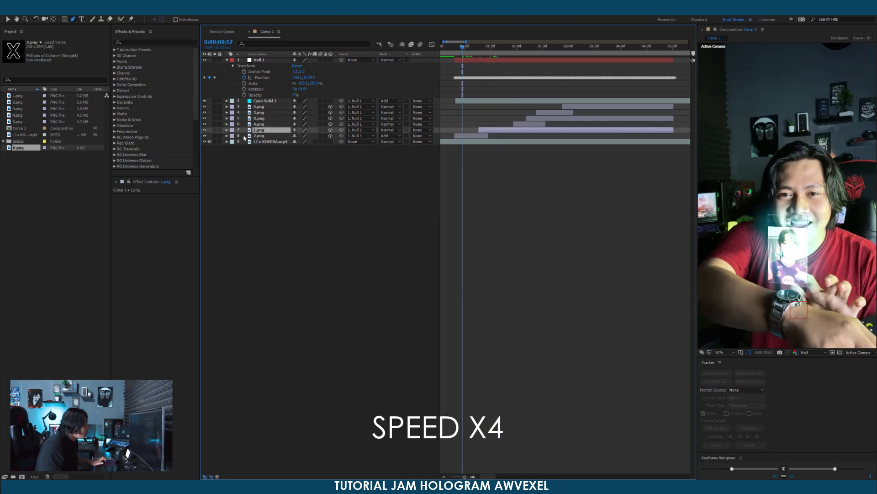
# Adjust the opacity of the 2.png layer and set its blending mode to Lighten.
pyautogui.click(227, 136)
pyautogui.moveTo(296, 188)
pyautogui.mouseDown()
pyautogui.moveTo(279, 188)
pyautogui.moveTo(309, 187)
pyautogui.mouseUp()
pyautogui.click(387, 136)
pyautogui.click(398, 221)
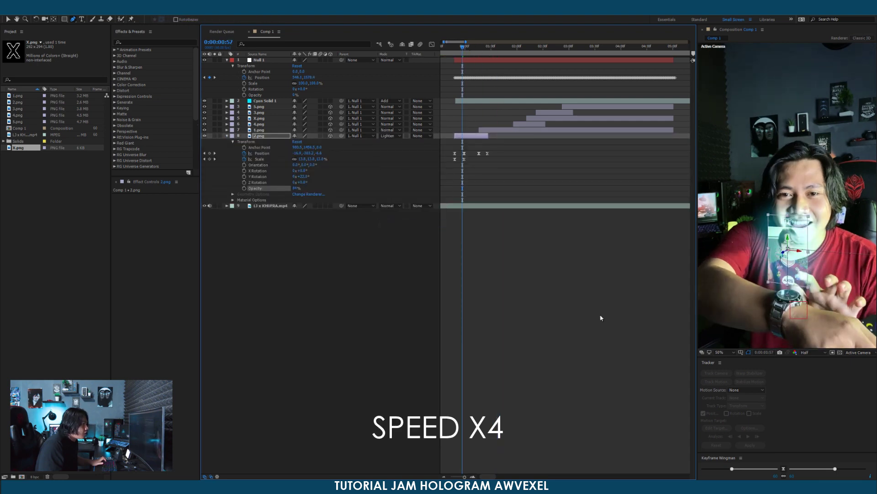
pyautogui.click(389, 136)
pyautogui.click(399, 221)
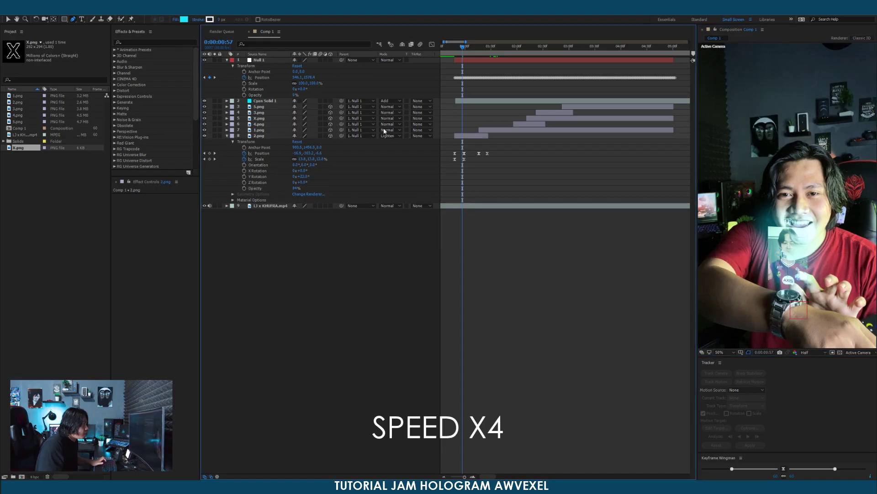
# Expand the cyan solid's properties, and try the Add blending mode with reduced opacity on the 2.png layer.
pyautogui.click(226, 102)
pyautogui.click(227, 101)
pyautogui.click(259, 206)
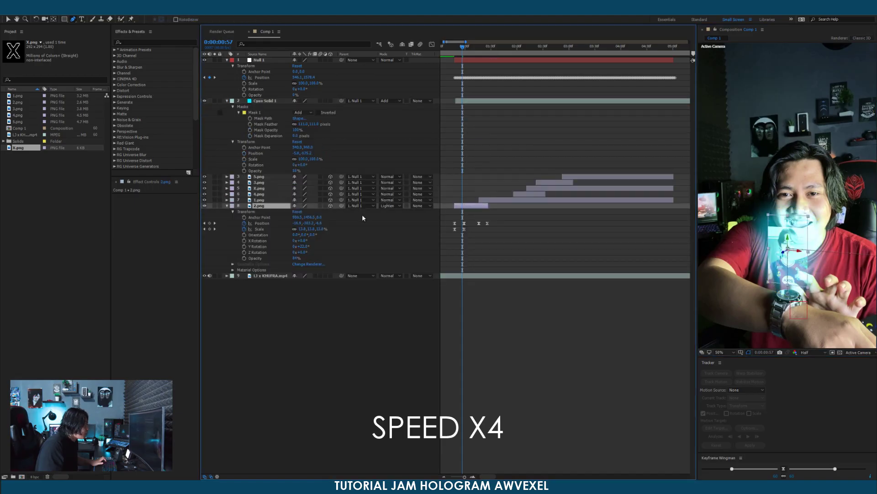
pyautogui.click(388, 205)
pyautogui.click(416, 252)
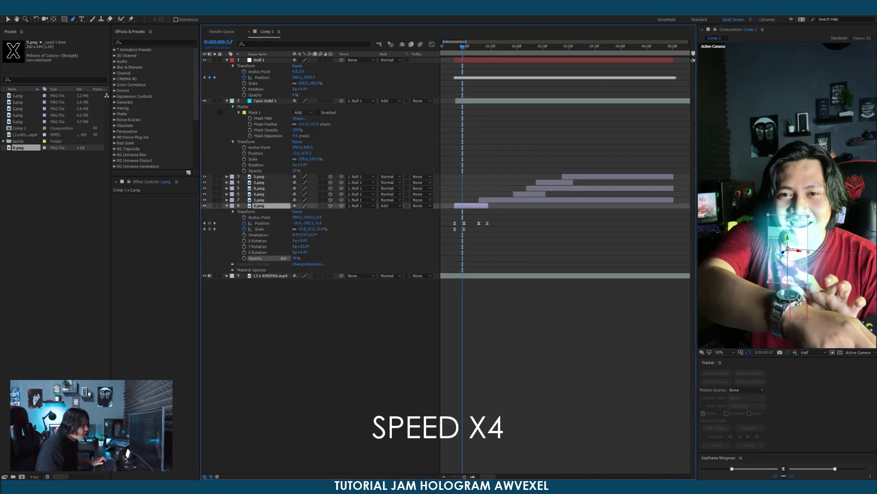
pyautogui.moveTo(787, 256); pyautogui.dragTo(787, 256)
pyautogui.moveTo(296, 258); pyautogui.dragTo(290, 260)
pyautogui.click(636, 290)
# Lower the cyan solid's opacity slightly, and set the 2.png layer to Lighten with a higher opacity.
pyautogui.moveTo(296, 171)
pyautogui.mouseDown()
pyautogui.moveTo(278, 172)
pyautogui.moveTo(291, 172)
pyautogui.mouseUp()
pyautogui.click(388, 206)
pyautogui.click(414, 259)
pyautogui.moveTo(296, 258); pyautogui.dragTo(313, 260)
# Examine how the 2.png card blends with the cyan glow, alternating between the two layers near 0:00:00:58.
pyautogui.click(402, 295)
pyautogui.click(462, 206)
pyautogui.click(473, 101)
pyautogui.click(467, 207)
pyautogui.click(470, 101)
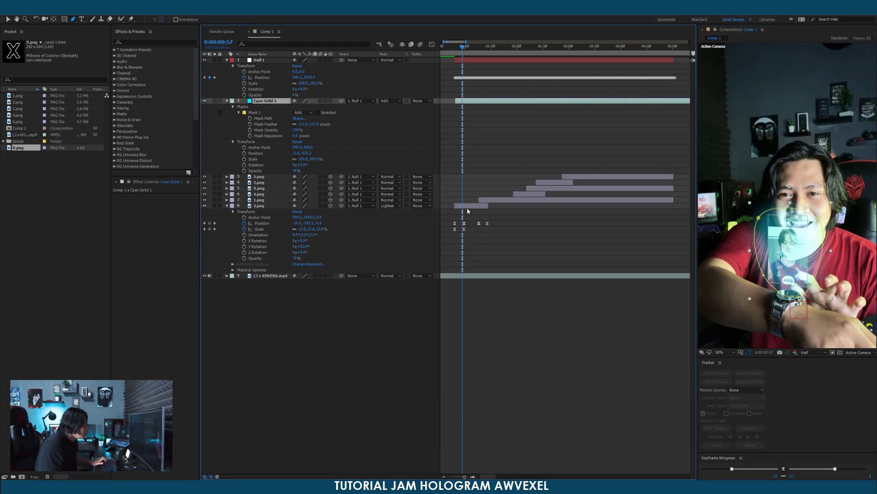
pyautogui.click(467, 207)
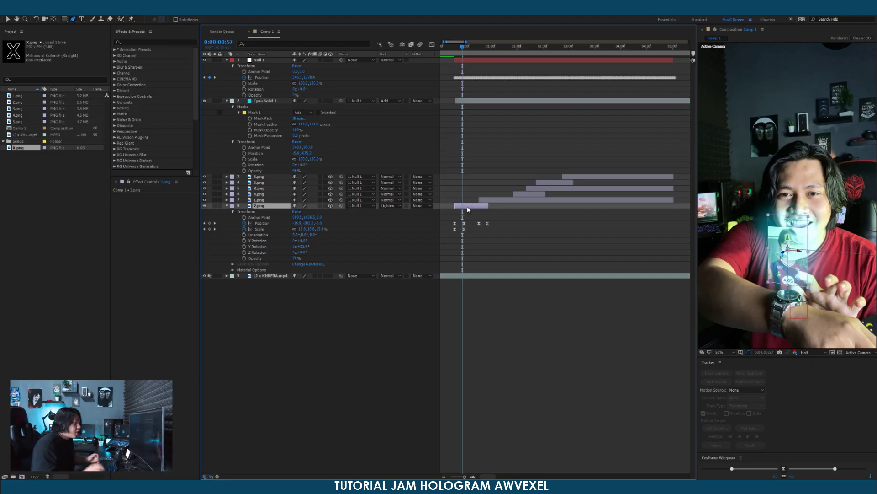
pyautogui.moveTo(464, 51); pyautogui.dragTo(463, 52)
pyautogui.click(464, 52)
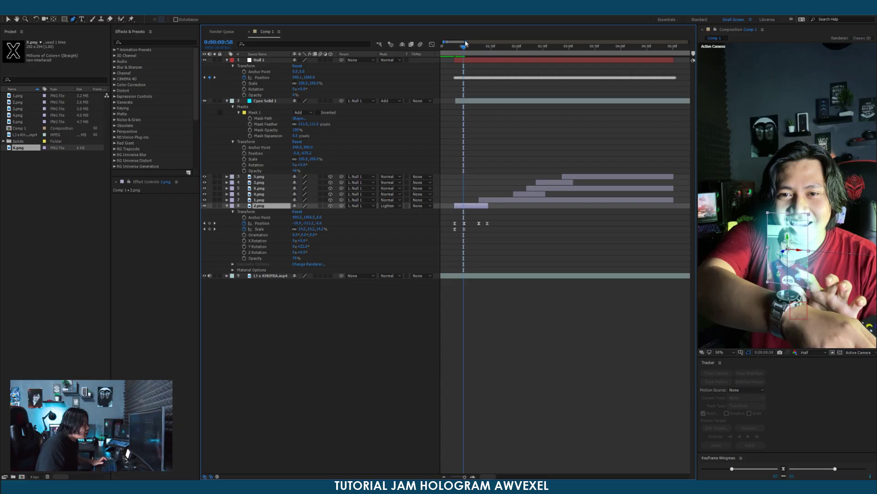
# At 0:00:01:29, make the 1.png card partly transparent and set its blending mode to Lighten.
pyautogui.moveTo(476, 52); pyautogui.dragTo(491, 52)
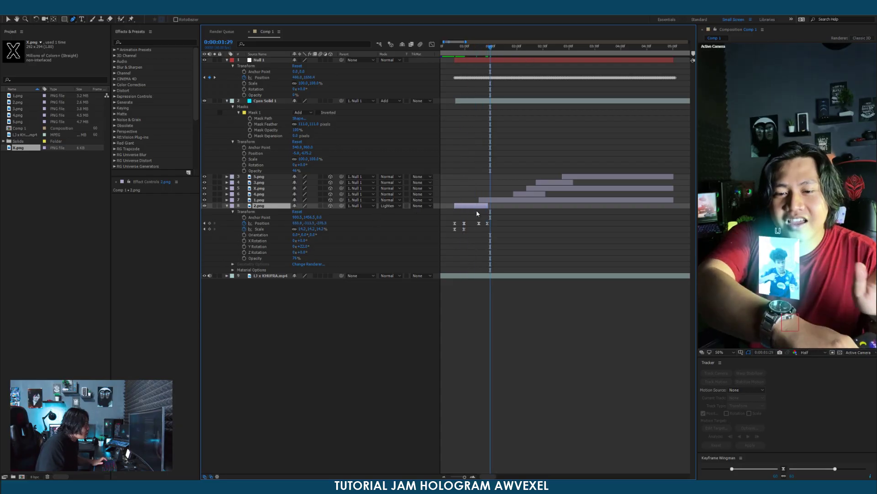
pyautogui.click(489, 201)
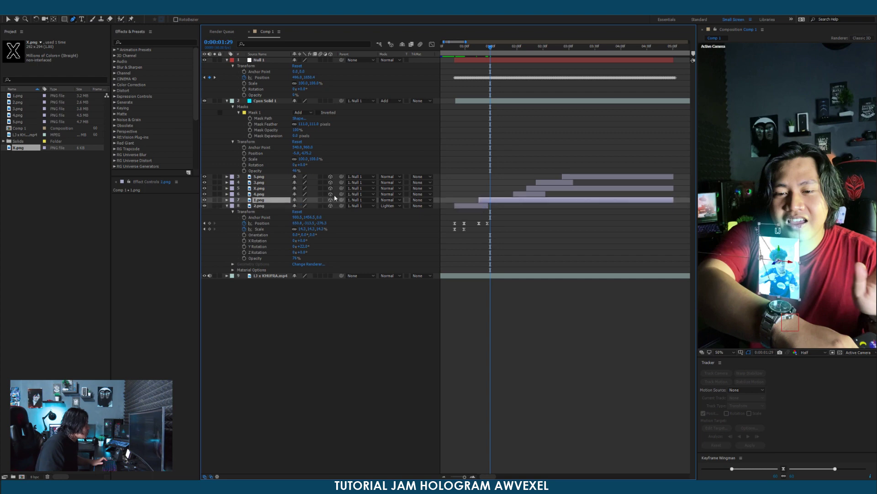
pyautogui.click(227, 200)
pyautogui.moveTo(289, 251); pyautogui.dragTo(277, 251)
pyautogui.click(388, 200)
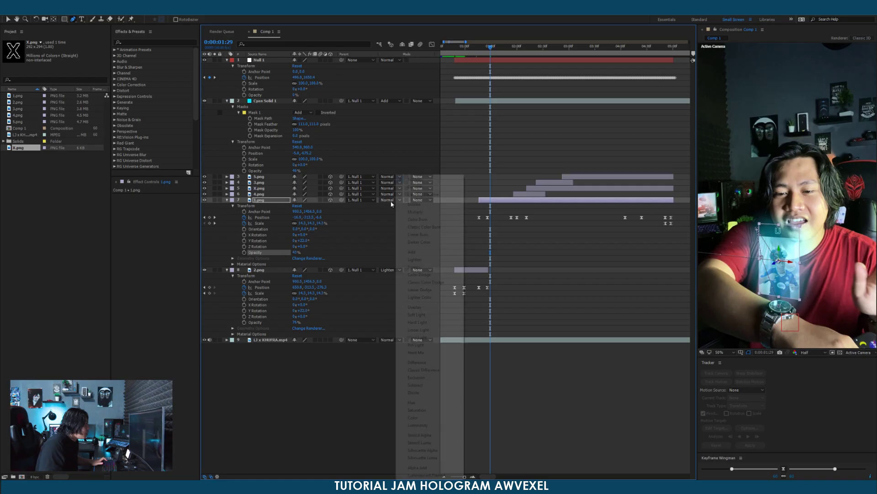
pyautogui.click(421, 260)
pyautogui.moveTo(294, 252); pyautogui.dragTo(303, 251)
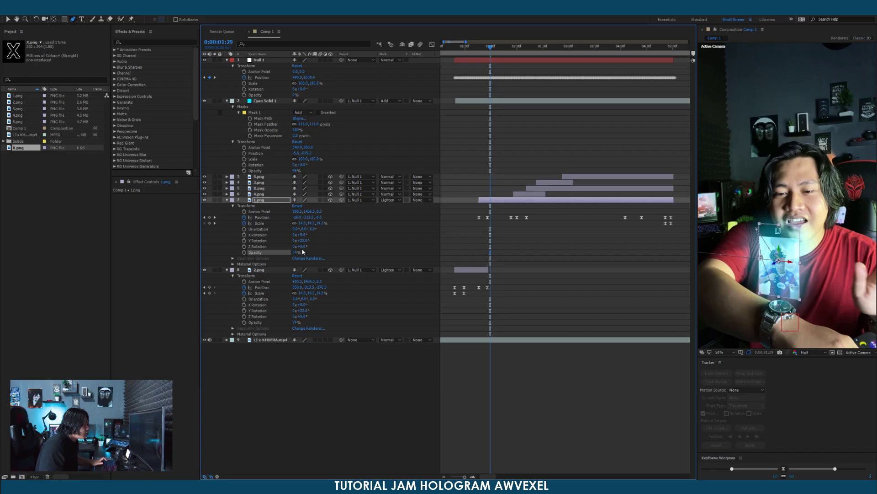
# At 0:00:02:05, set the blending mode of the 4.png and X.png layers to Lighten.
pyautogui.click(524, 194)
pyautogui.moveTo(491, 52); pyautogui.dragTo(522, 54)
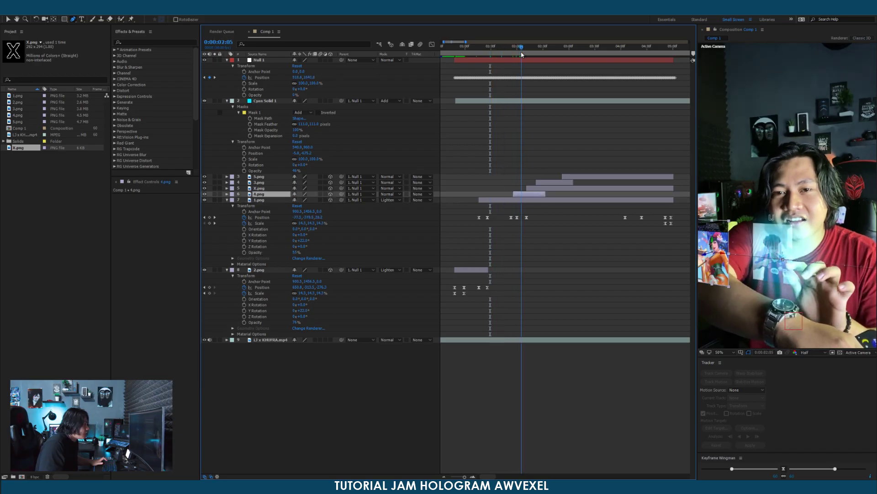
pyautogui.click(398, 196)
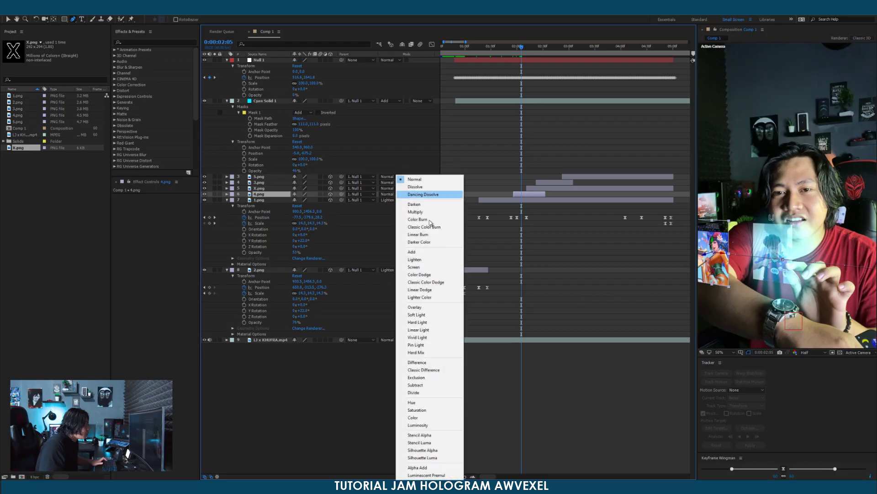
pyautogui.click(428, 259)
pyautogui.click(395, 189)
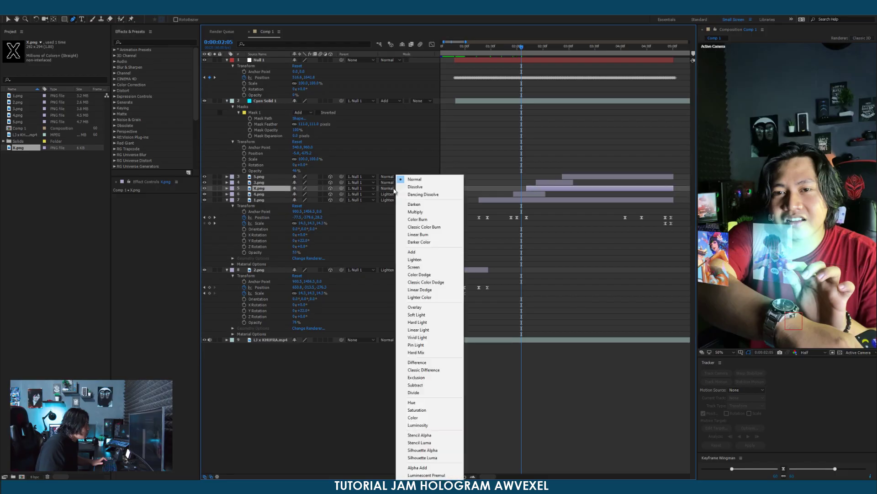
pyautogui.click(416, 259)
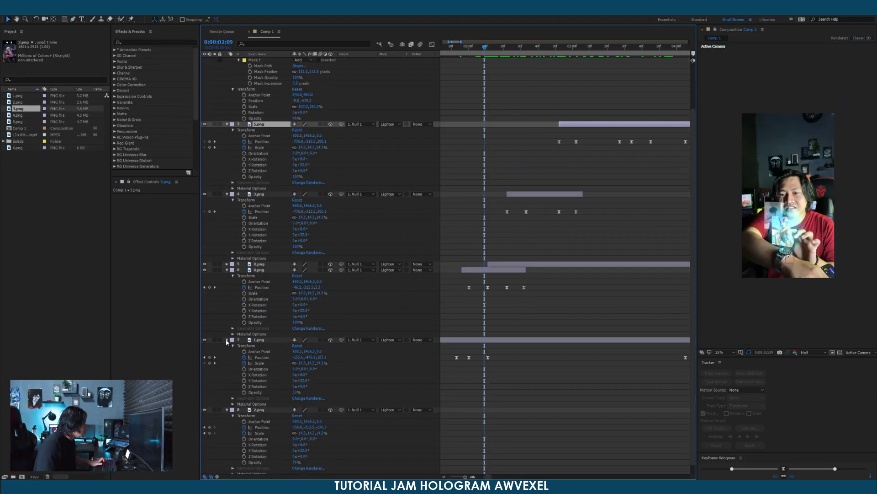
# Collapse the expanded transform properties of the numbered PNG card layers.
pyautogui.click(227, 177)
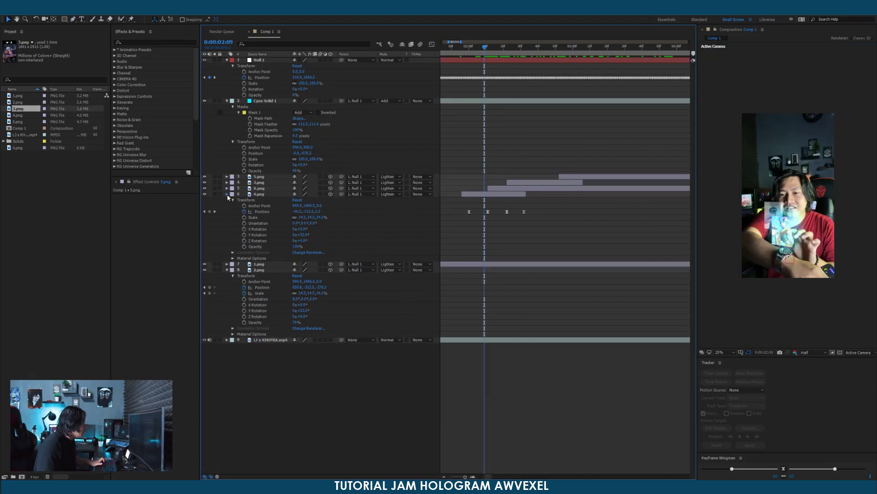
pyautogui.click(227, 182)
pyautogui.click(226, 194)
pyautogui.click(226, 206)
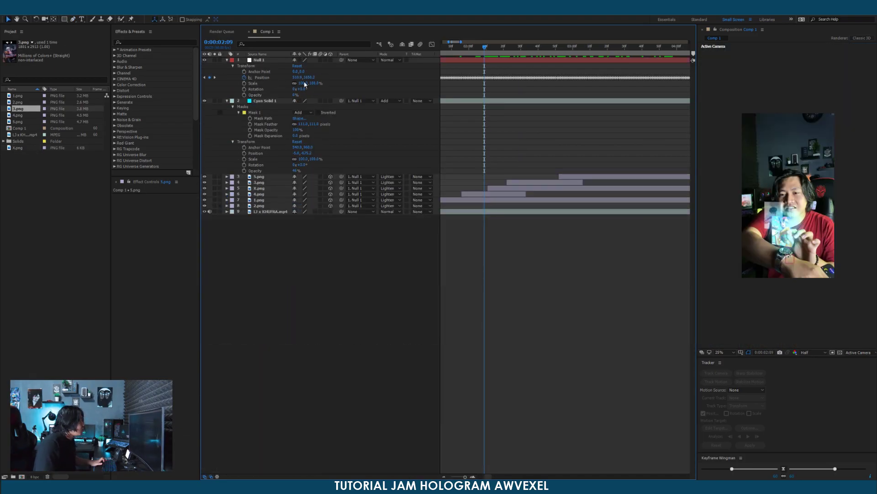
# Keyframe the cyan solid's Mask 1 path at 0:00:00:49 and again at 0:00:00:58.
pyautogui.moveTo(488, 128); pyautogui.dragTo(572, 129)
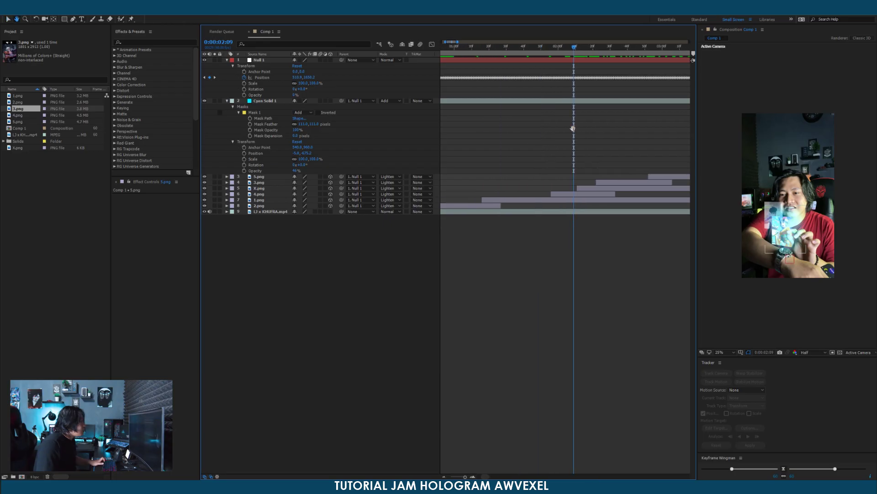
pyautogui.moveTo(486, 155); pyautogui.dragTo(584, 163)
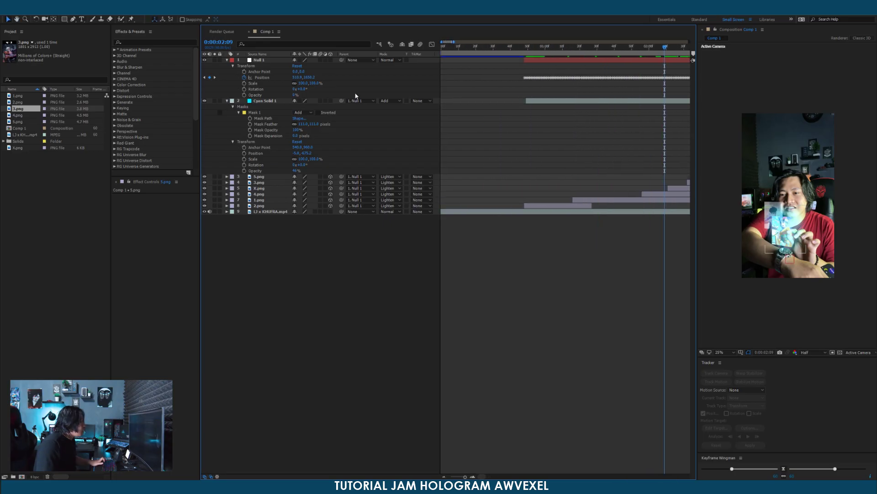
pyautogui.moveTo(662, 50); pyautogui.dragTo(527, 58)
pyautogui.press('.')
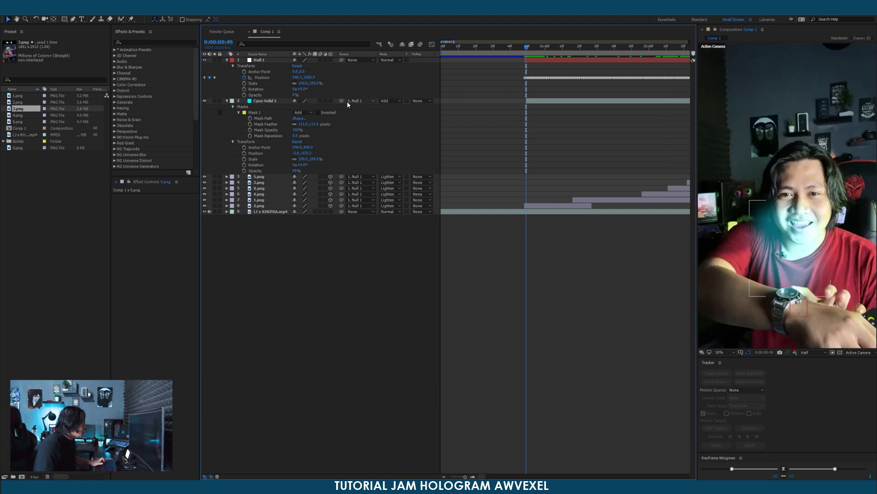
pyautogui.click(250, 118)
pyautogui.scroll(2, 532, 123)
pyautogui.moveTo(558, 49); pyautogui.dragTo(587, 69)
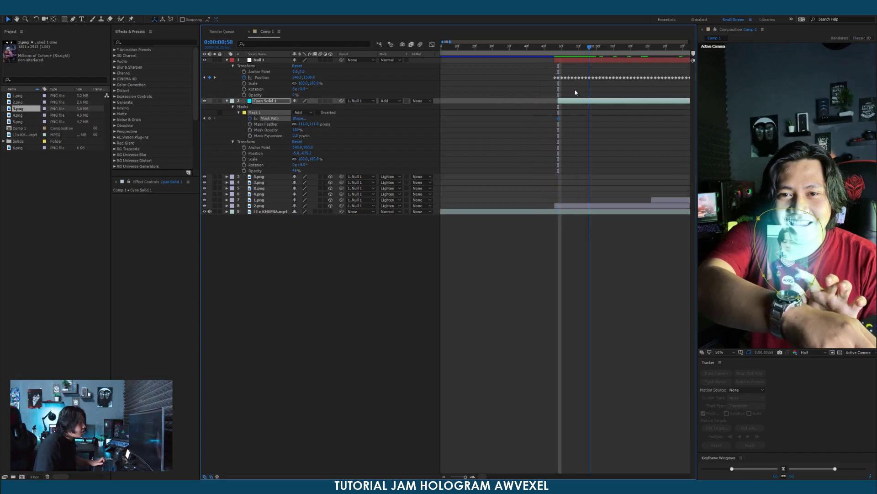
pyautogui.moveTo(587, 122); pyautogui.dragTo(591, 121)
# At 0:00:00:49, shrink the cyan solid's mask to a small shape just above the wristwatch.
pyautogui.moveTo(588, 47); pyautogui.dragTo(558, 48)
pyautogui.moveTo(758, 217); pyautogui.dragTo(769, 274)
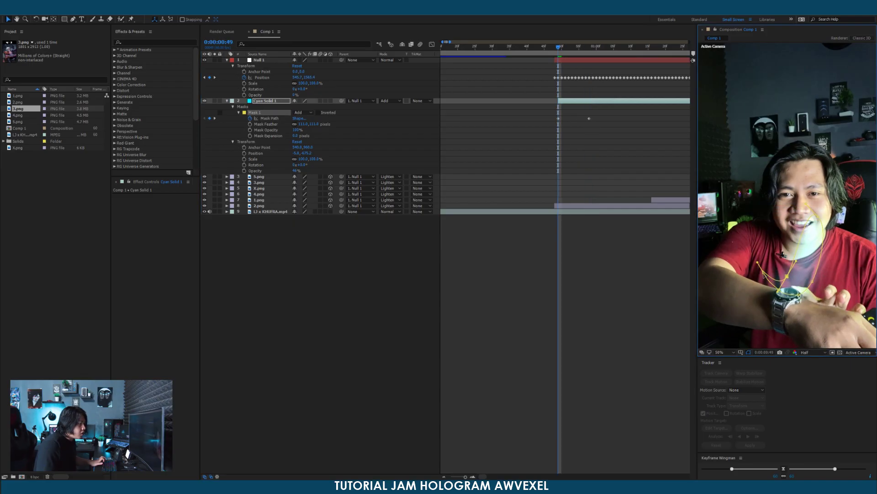
pyautogui.moveTo(820, 219); pyautogui.dragTo(818, 272)
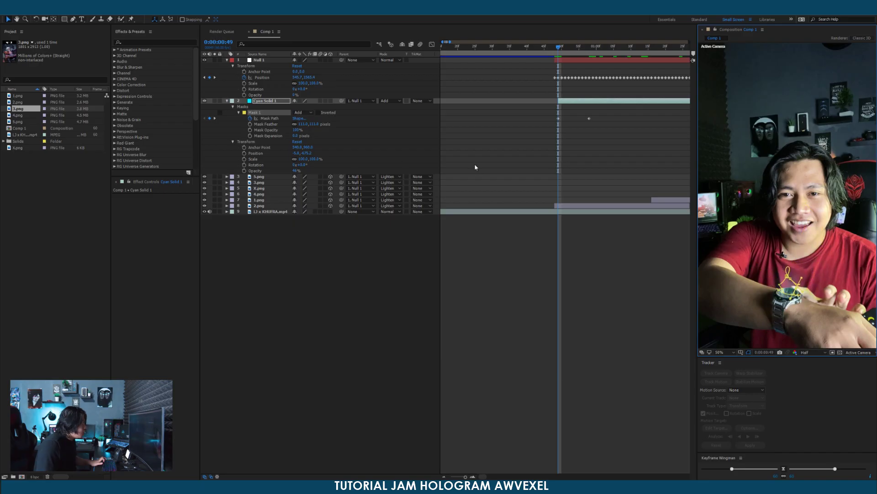
# Keyframe the cyan solid's opacity so that the glow fades in starting at 0:00:00:49.
pyautogui.click(245, 171)
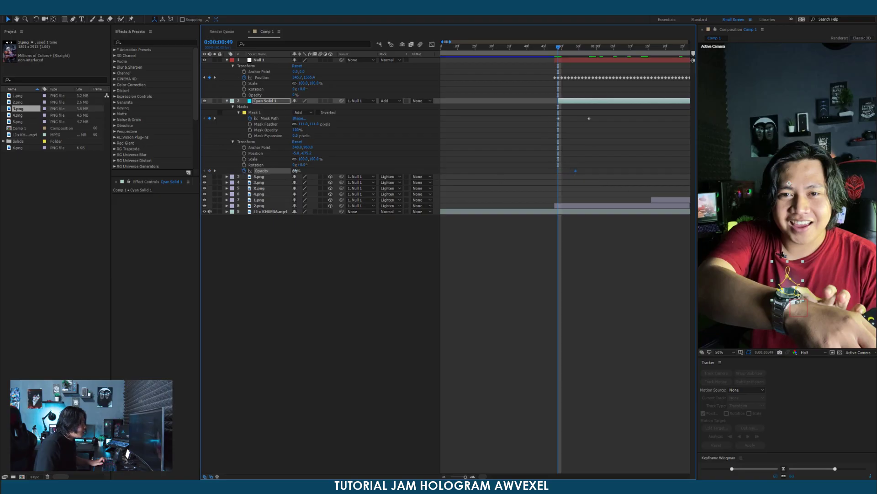
pyautogui.moveTo(242, 176); pyautogui.dragTo(232, 177)
pyautogui.moveTo(563, 51)
pyautogui.mouseDown()
pyautogui.moveTo(574, 51)
pyautogui.moveTo(562, 54)
pyautogui.mouseUp()
# Play back the composition from about 0:00:00:50 to check how the cyan glow appears and covers the moving cards.
pyautogui.press('space')
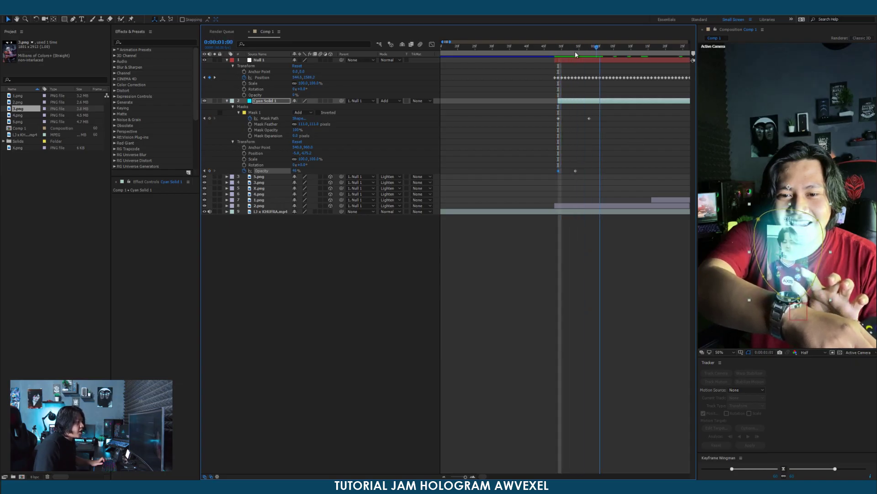
pyautogui.click(560, 53)
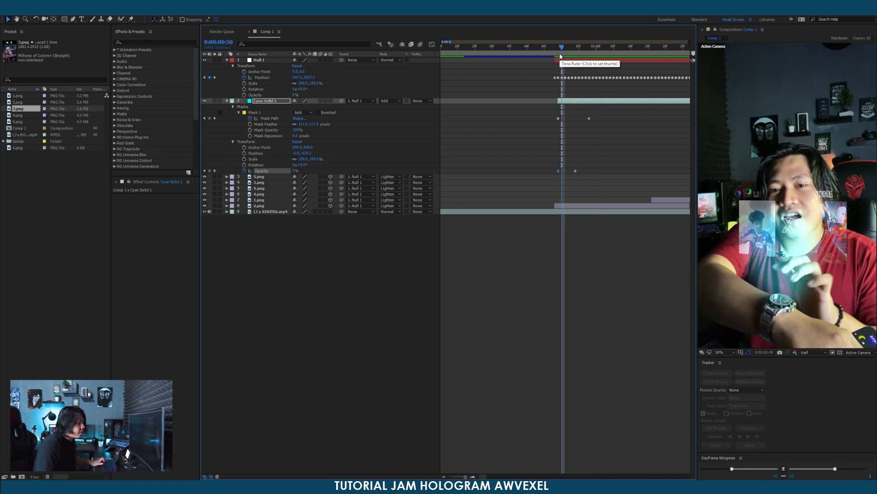
pyautogui.press('space')
pyautogui.scroll(-2, 608, 122)
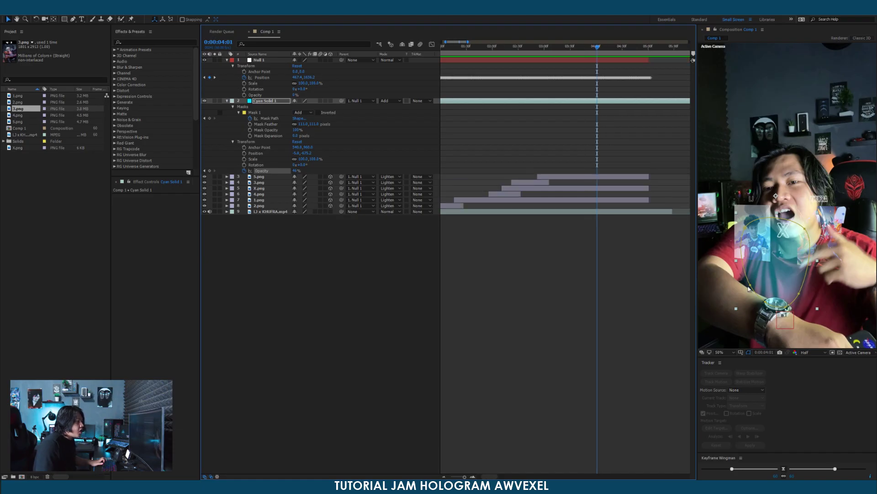
pyautogui.scroll(-1, 752, 235)
pyautogui.press('.')
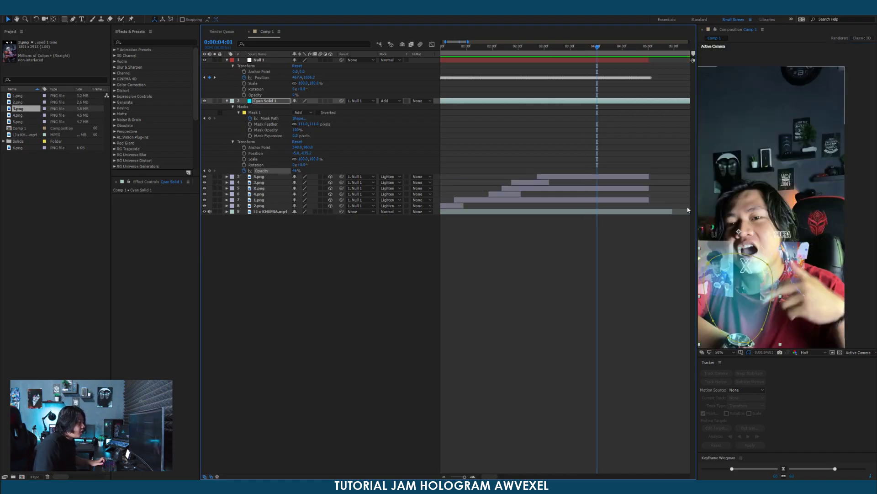
pyautogui.moveTo(724, 202); pyautogui.dragTo(774, 166)
pyautogui.moveTo(500, 47); pyautogui.dragTo(477, 50)
pyautogui.moveTo(487, 112); pyautogui.dragTo(589, 112)
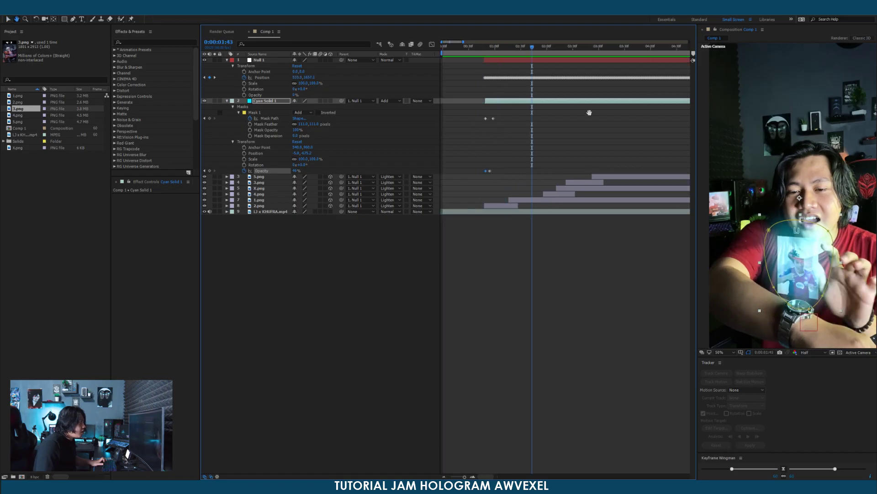
# Add a cyan solid mask path keyframe at 0:00:02:01, and at 0:00:02:10 stretch the mask around the displaced 1.png card.
pyautogui.moveTo(531, 46); pyautogui.dragTo(548, 53)
pyautogui.click(551, 101)
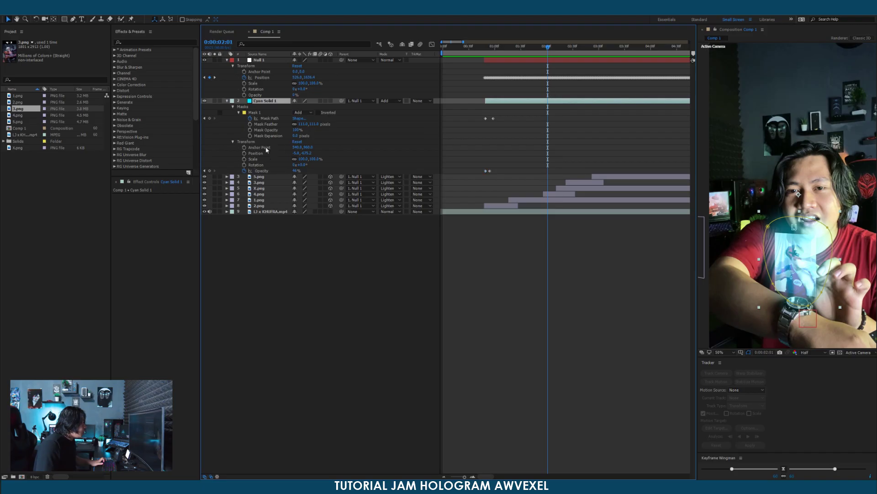
pyautogui.click(210, 119)
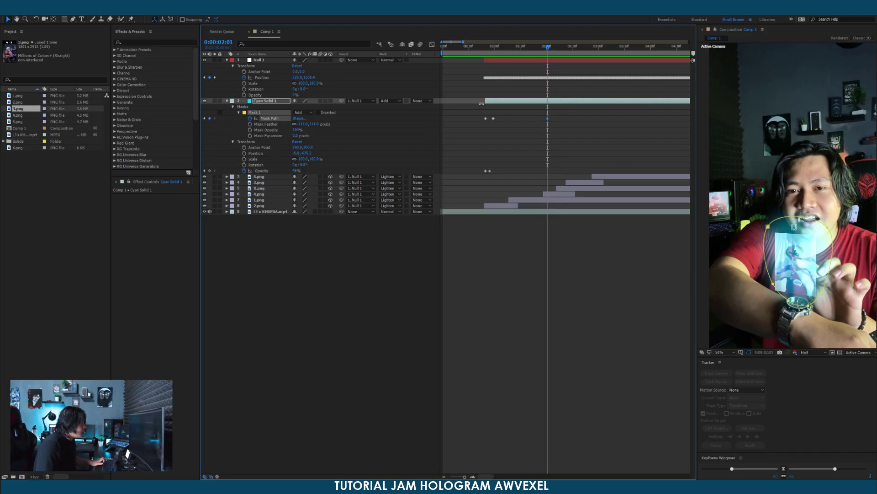
pyautogui.press('=')
pyautogui.moveTo(592, 48); pyautogui.dragTo(607, 48)
pyautogui.click(805, 308)
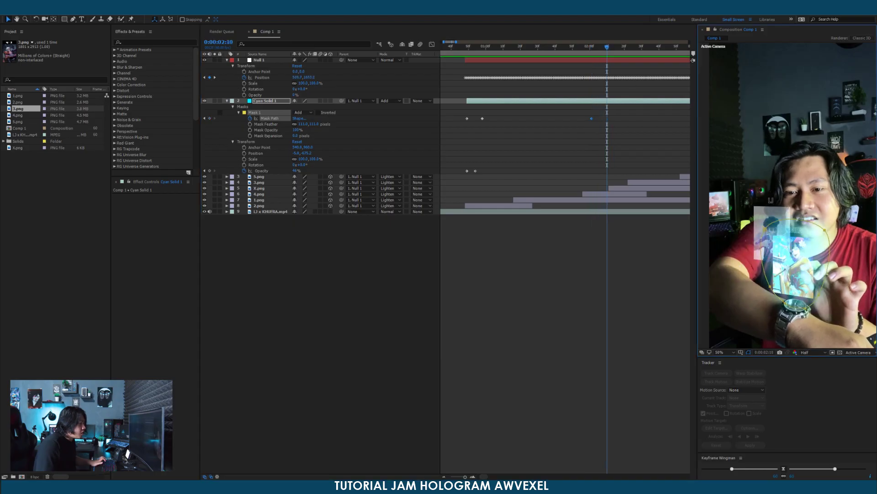
pyautogui.moveTo(765, 230); pyautogui.dragTo(734, 238)
pyautogui.moveTo(757, 190); pyautogui.dragTo(762, 184)
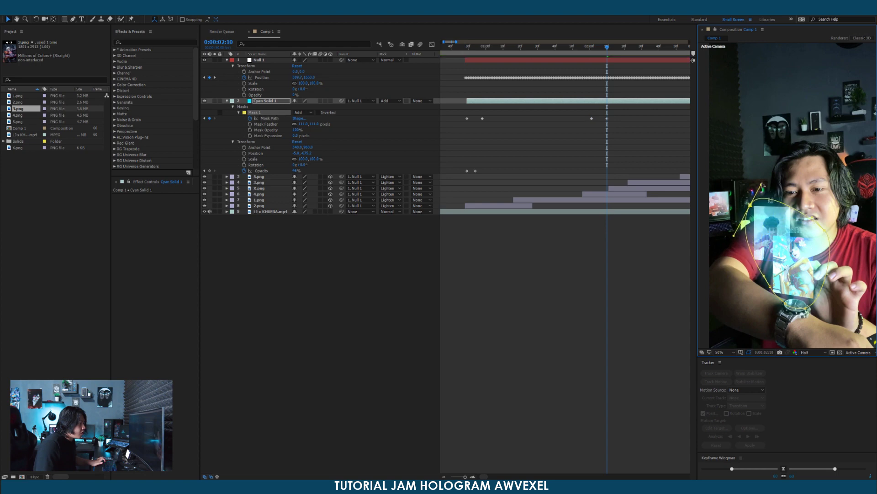
# Add a mask path keyframe shortly before 0:00:03:45, and at 0:00:03:45 widen the mask around the 5.png card.
pyautogui.moveTo(636, 150); pyautogui.dragTo(632, 53)
pyautogui.moveTo(581, 132); pyautogui.dragTo(460, 155)
pyautogui.moveTo(532, 53); pyautogui.dragTo(582, 54)
pyautogui.click(210, 118)
pyautogui.moveTo(591, 49); pyautogui.dragTo(601, 49)
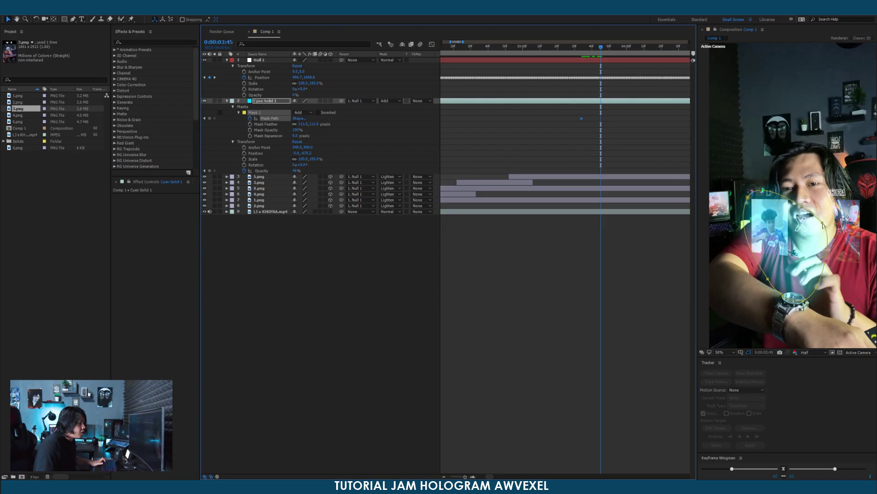
pyautogui.moveTo(822, 225); pyautogui.dragTo(864, 261)
pyautogui.moveTo(810, 288); pyautogui.dragTo(813, 290)
# Try the Add blending mode on the 5.png layer, then set it to Normal with reduced opacity.
pyautogui.click(574, 178)
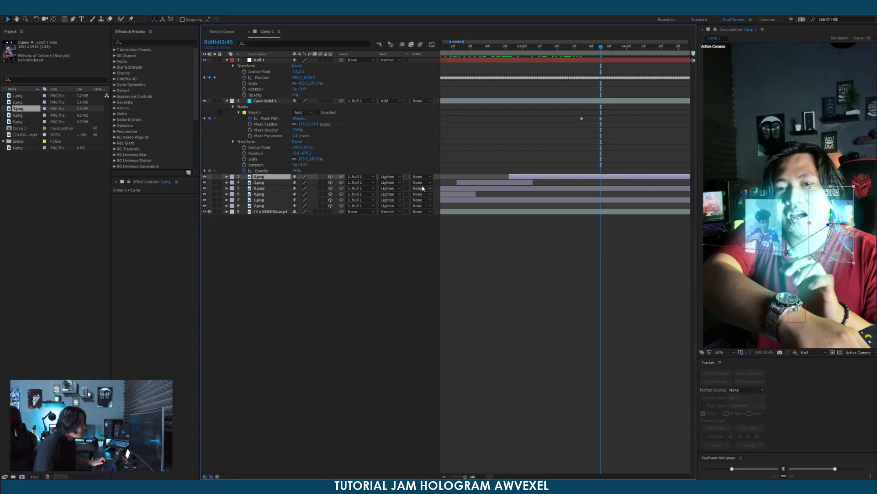
pyautogui.click(227, 177)
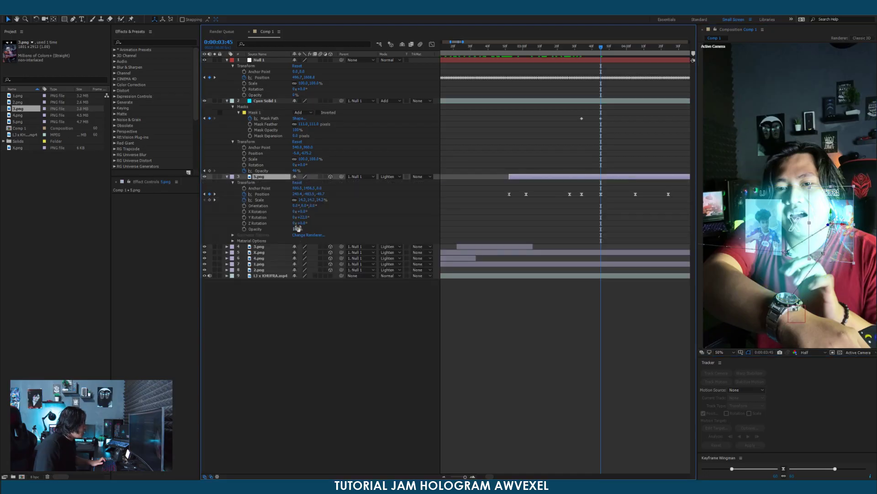
pyautogui.moveTo(294, 228); pyautogui.dragTo(315, 235)
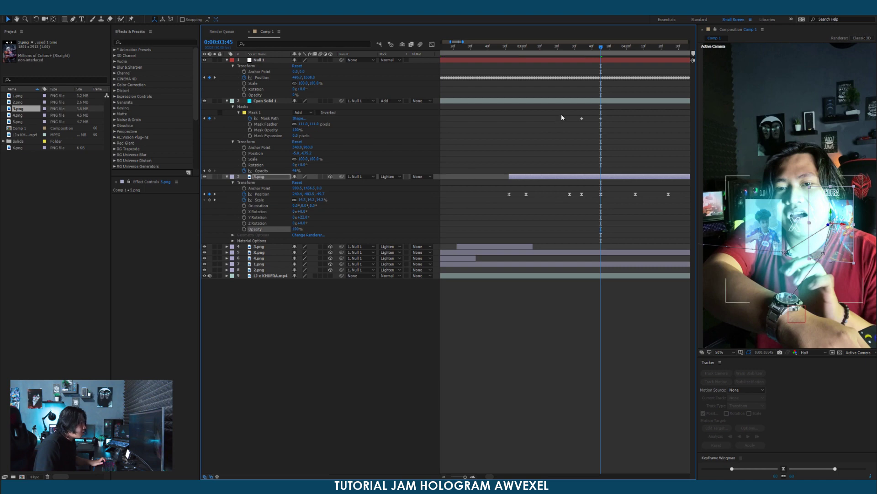
pyautogui.click(389, 177)
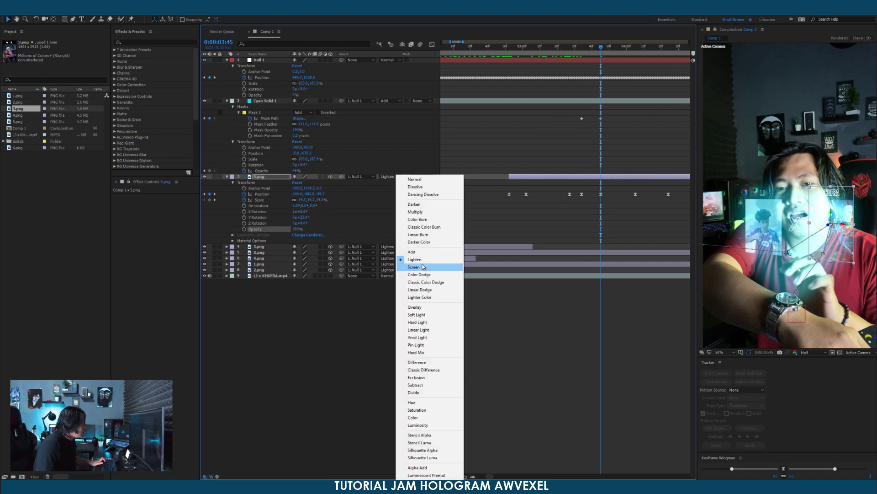
pyautogui.click(413, 252)
pyautogui.click(393, 177)
pyautogui.click(409, 179)
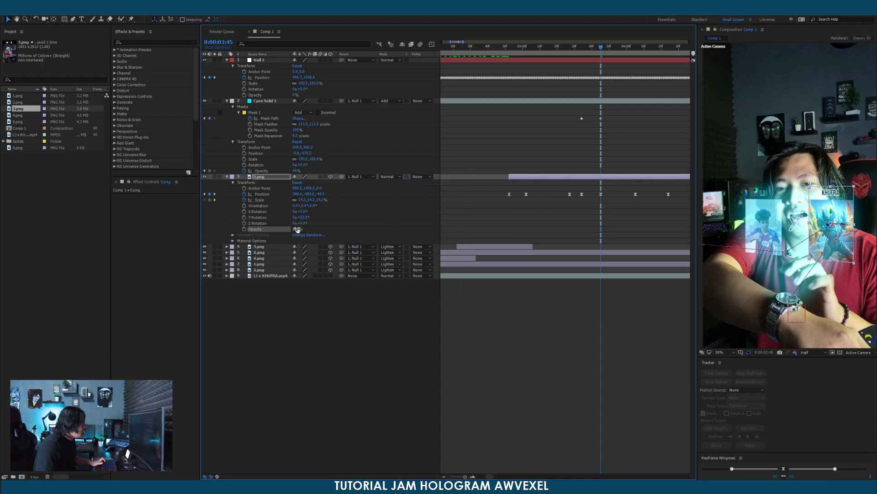
pyautogui.moveTo(286, 229); pyautogui.dragTo(285, 229)
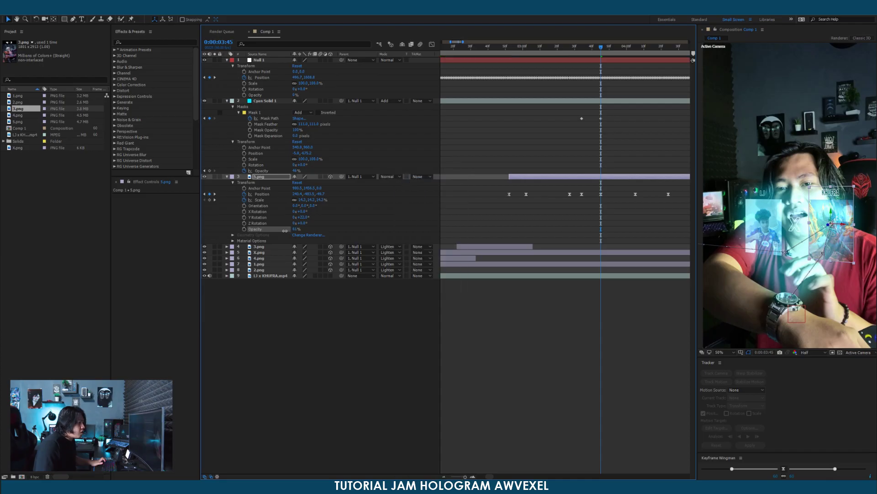
# Add a mask path keyframe to the cyan solid at 0:00:04:13.
pyautogui.scroll(-2, 583, 194)
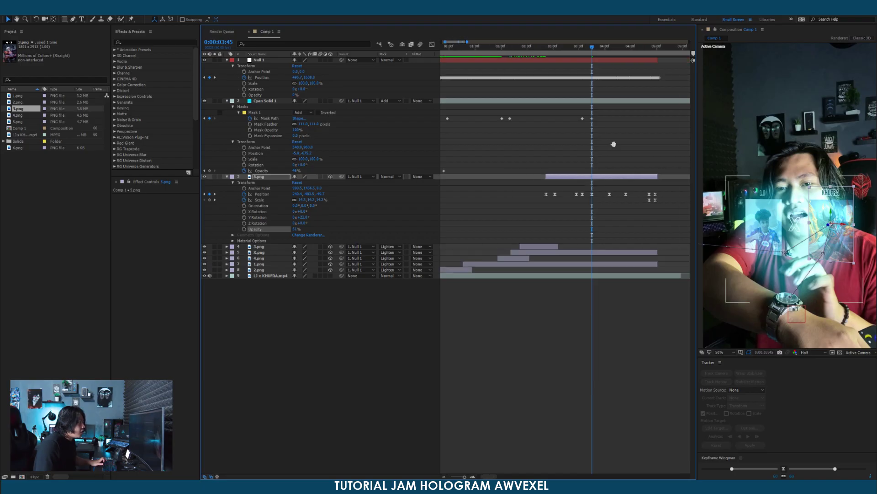
pyautogui.press('space')
pyautogui.moveTo(613, 145); pyautogui.dragTo(577, 145)
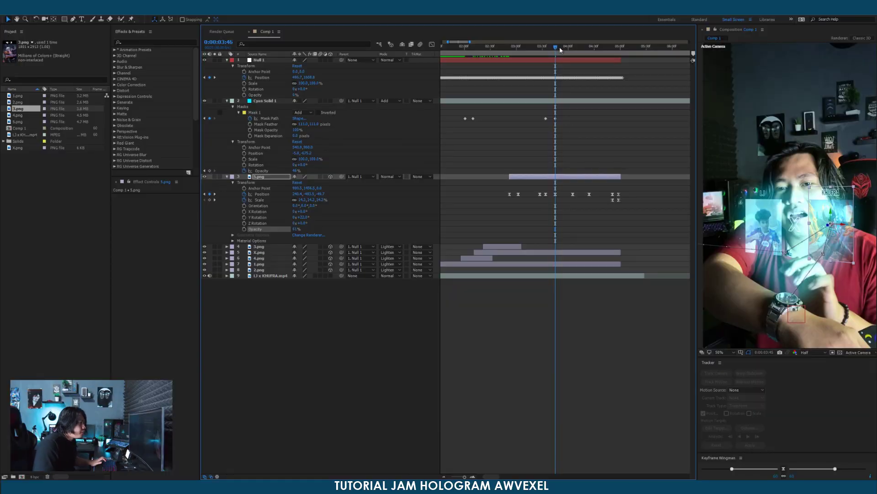
pyautogui.moveTo(561, 50)
pyautogui.mouseDown()
pyautogui.moveTo(468, 51)
pyautogui.moveTo(555, 53)
pyautogui.mouseUp()
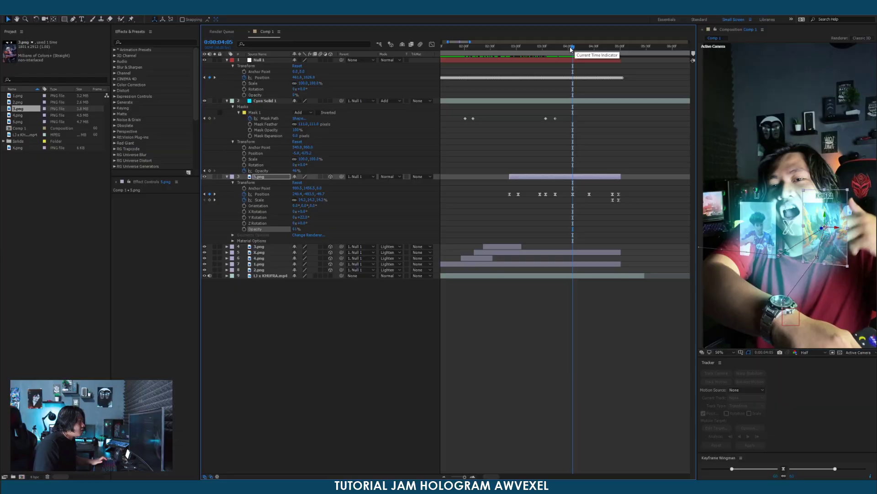
pyautogui.moveTo(573, 50); pyautogui.dragTo(580, 51)
pyautogui.click(578, 103)
pyautogui.click(209, 119)
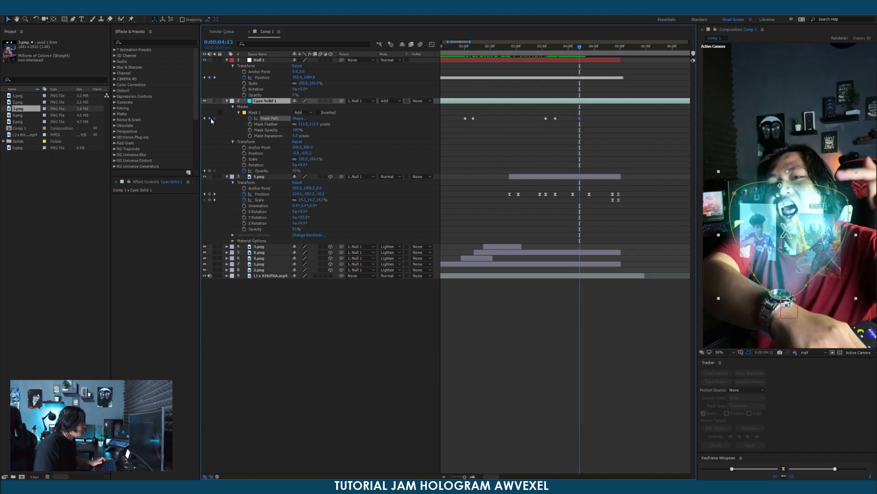
# At 0:00:04:27, lower and reshape the cyan solid's mask so it fits around the two cards.
pyautogui.moveTo(581, 48); pyautogui.dragTo(592, 49)
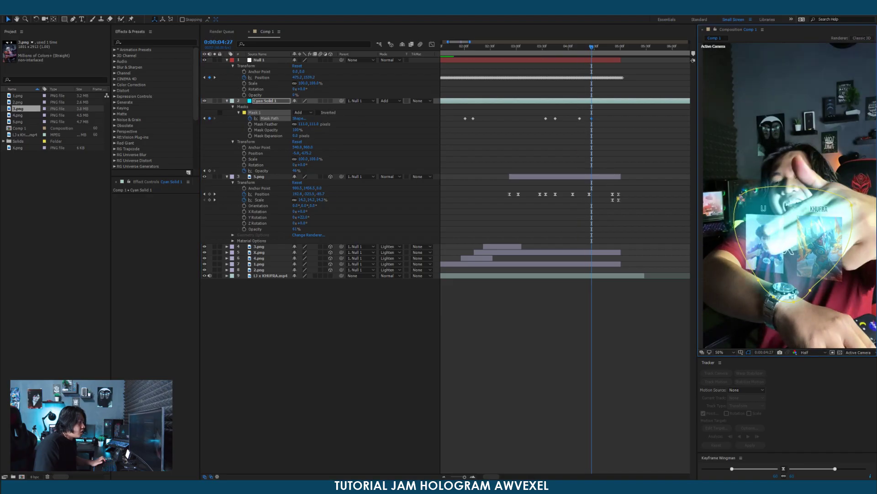
pyautogui.moveTo(738, 187); pyautogui.dragTo(738, 221)
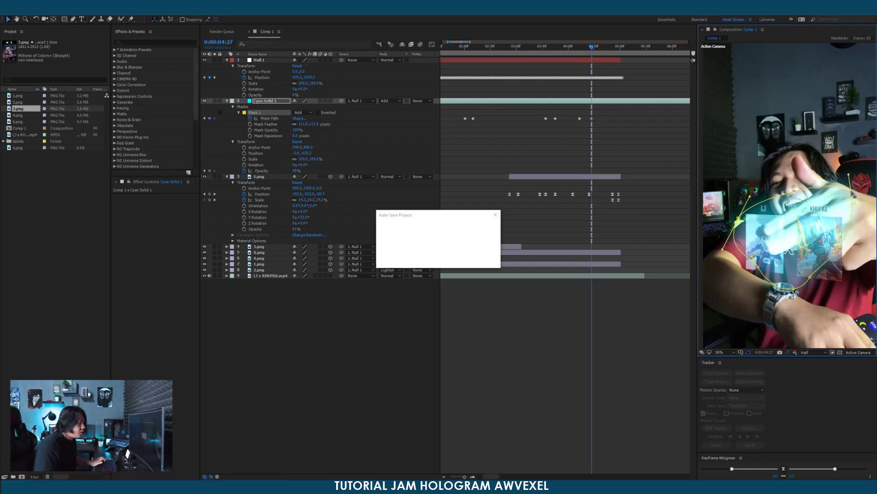
pyautogui.moveTo(853, 193); pyautogui.dragTo(850, 224)
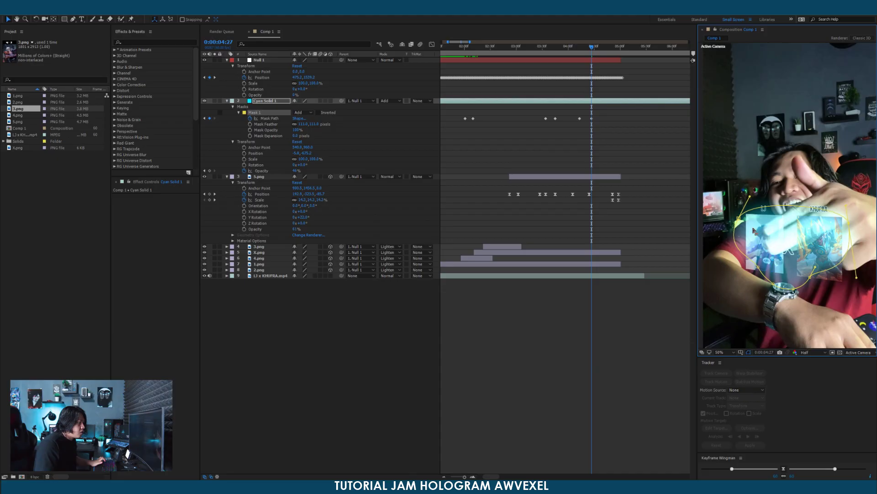
pyautogui.moveTo(738, 219)
pyautogui.mouseDown()
pyautogui.moveTo(757, 220)
pyautogui.moveTo(747, 220)
pyautogui.mouseUp()
pyautogui.moveTo(758, 267); pyautogui.dragTo(751, 275)
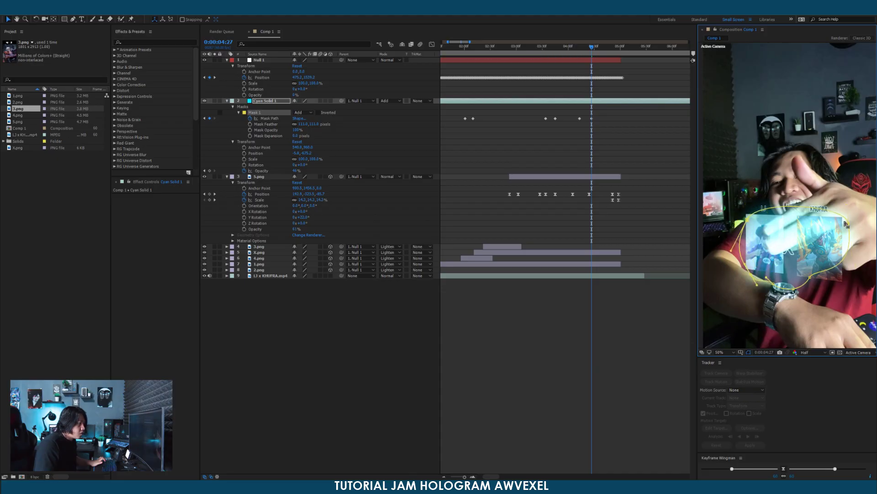
pyautogui.moveTo(848, 223); pyautogui.dragTo(847, 224)
pyautogui.moveTo(812, 277); pyautogui.dragTo(823, 287)
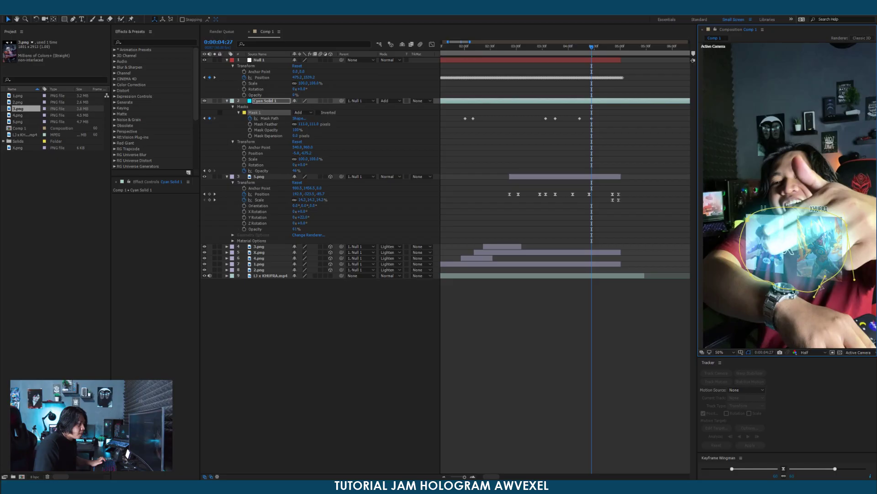
# Copy the cyan solid's mask path keyframe from 0:00:04:27 to 0:00:04:51.
pyautogui.moveTo(605, 51); pyautogui.dragTo(612, 48)
pyautogui.click(592, 119)
pyautogui.hotkey('ctrl', 'c')
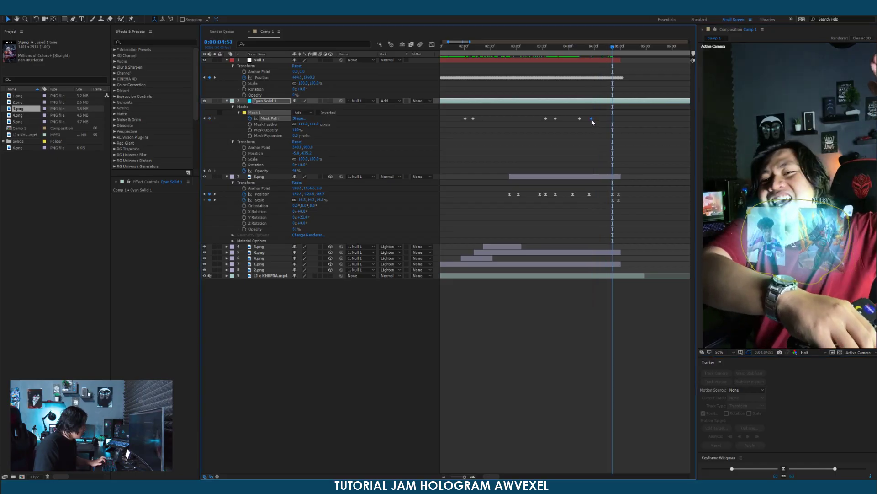
pyautogui.hotkey('ctrl', 'v')
# At 0:00:04:58, shrink the cyan solid's mask down toward the wristwatch and keyframe its opacity at 0%.
pyautogui.moveTo(613, 50); pyautogui.dragTo(619, 52)
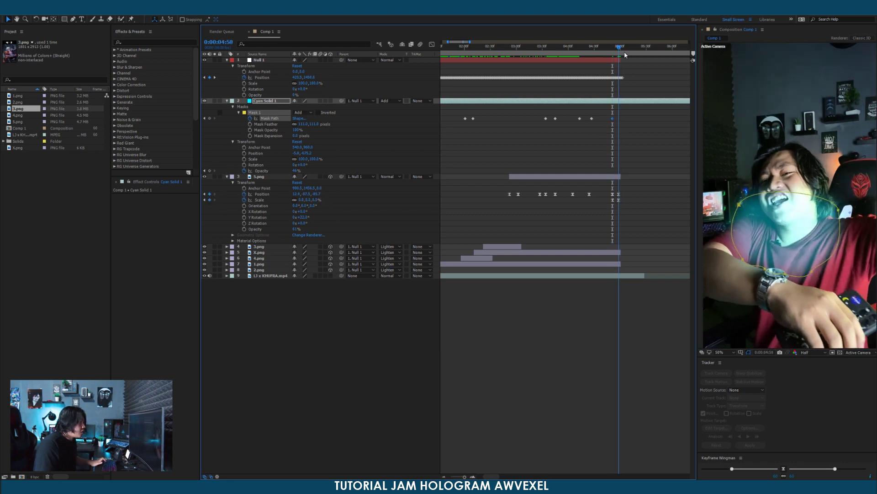
pyautogui.moveTo(739, 205); pyautogui.dragTo(755, 219)
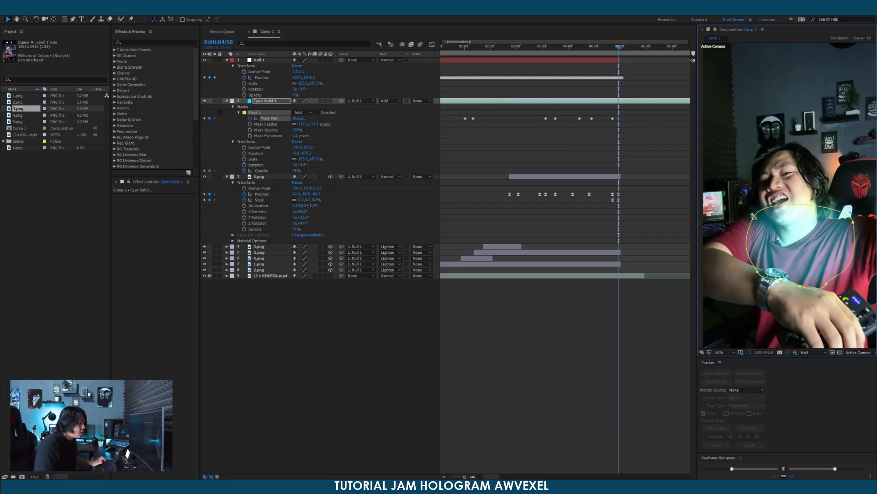
pyautogui.hotkey('ctrl', 'z')
pyautogui.moveTo(746, 212); pyautogui.dragTo(760, 264)
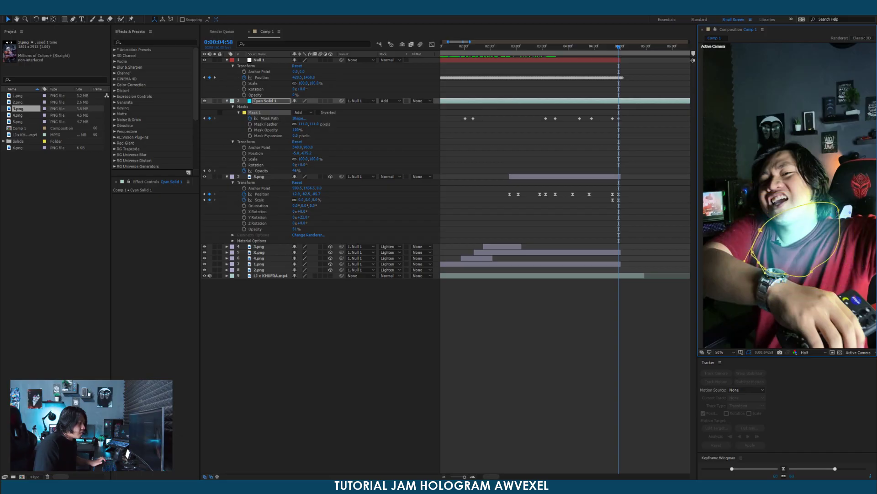
pyautogui.moveTo(839, 210); pyautogui.dragTo(792, 242)
pyautogui.moveTo(788, 273); pyautogui.dragTo(788, 268)
pyautogui.moveTo(760, 230); pyautogui.dragTo(760, 253)
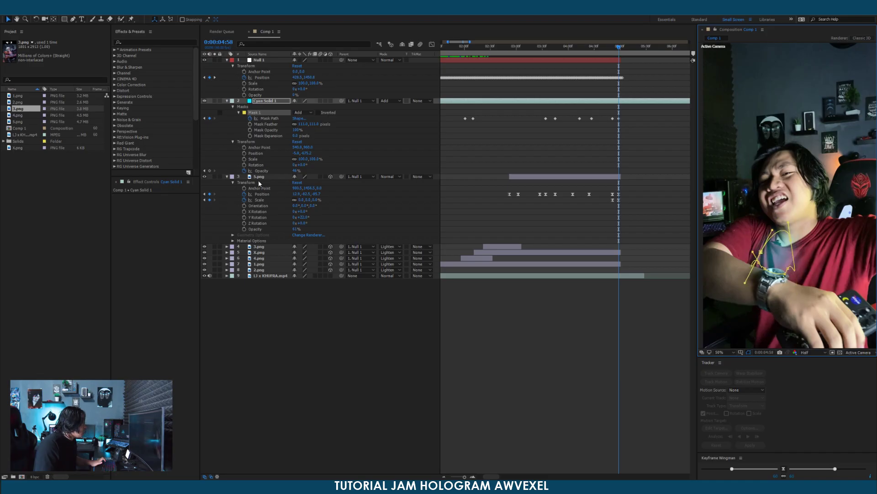
pyautogui.click(258, 171)
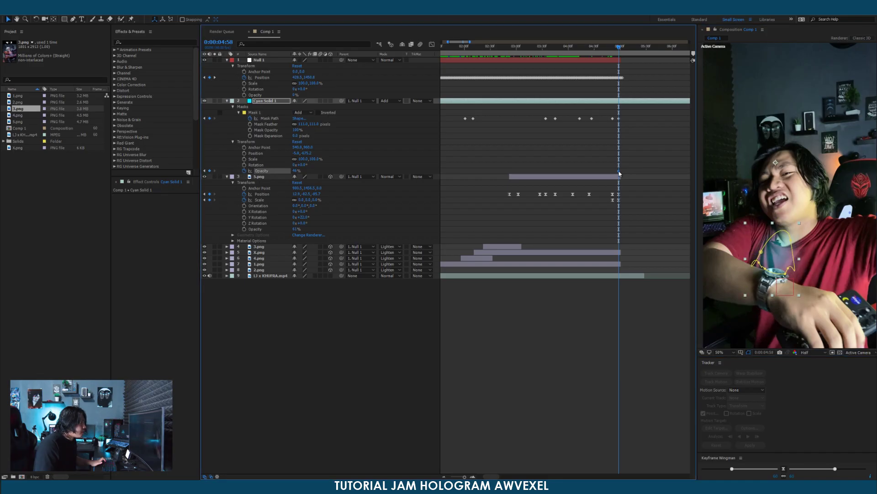
pyautogui.moveTo(296, 172); pyautogui.dragTo(266, 174)
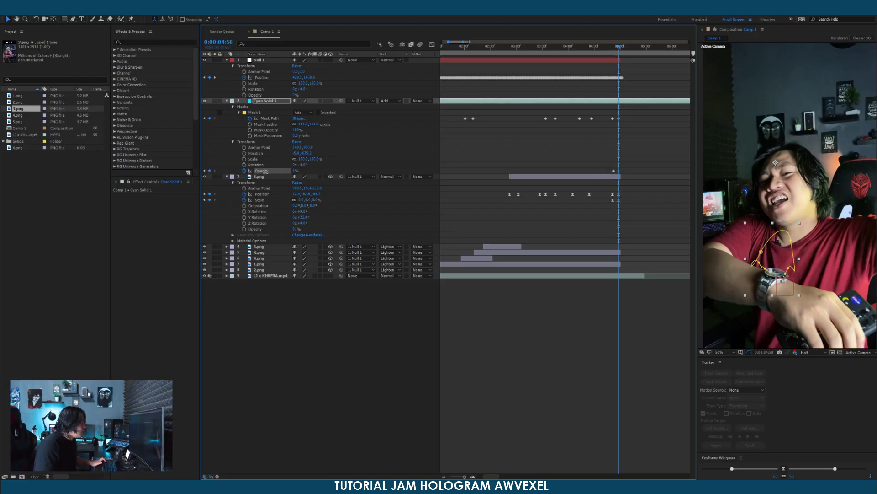
# Play back the glow's ending from 0:00:04:44, then the full hologram animation from about 0:00:00:52.
pyautogui.moveTo(611, 49)
pyautogui.mouseDown()
pyautogui.moveTo(620, 51)
pyautogui.moveTo(606, 51)
pyautogui.mouseUp()
pyautogui.press('space')
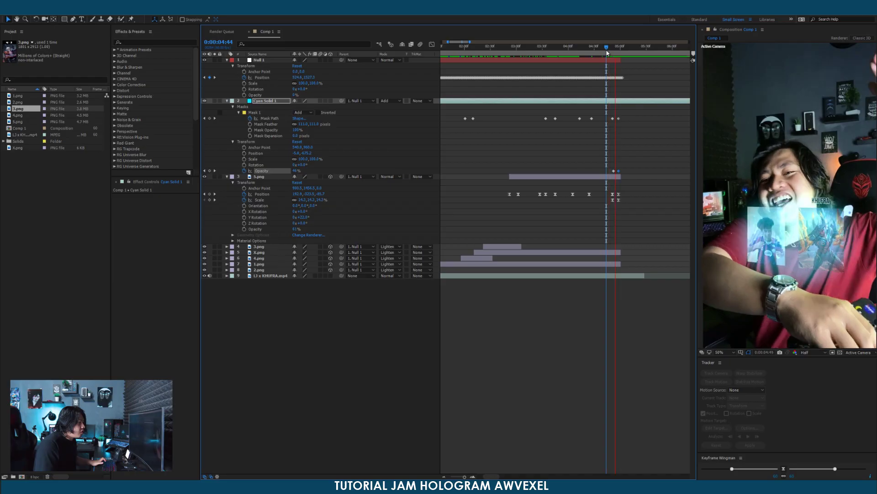
pyautogui.press('space')
pyautogui.scroll(-3, 585, 96)
pyautogui.scroll(-2, 585, 97)
pyautogui.click(456, 49)
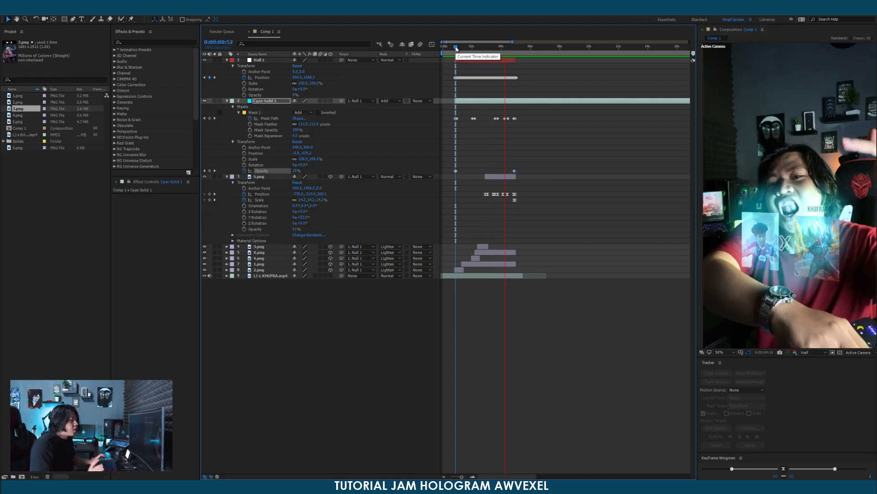
# Draw one rectangular mask around the photo and another around the REKT title on the 2.png layer.
pyautogui.click(459, 47)
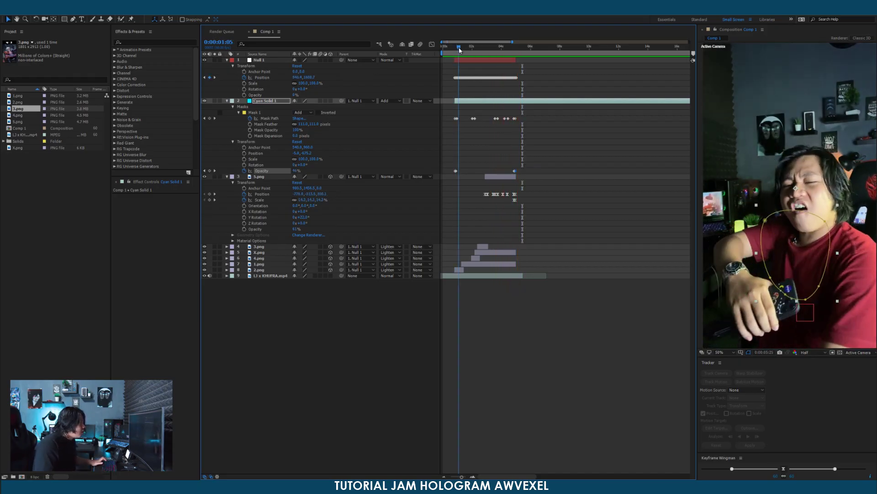
pyautogui.click(459, 269)
pyautogui.scroll(2, 744, 146)
pyautogui.press('v')
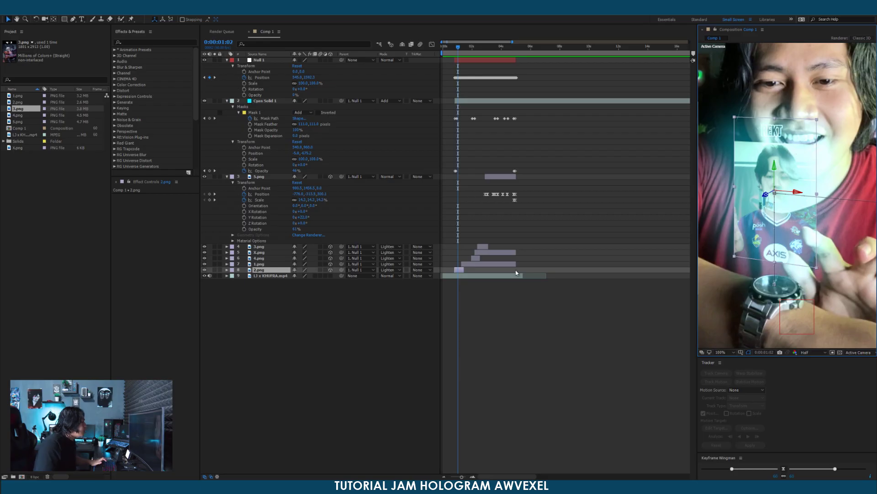
pyautogui.click(457, 272)
pyautogui.click(457, 271)
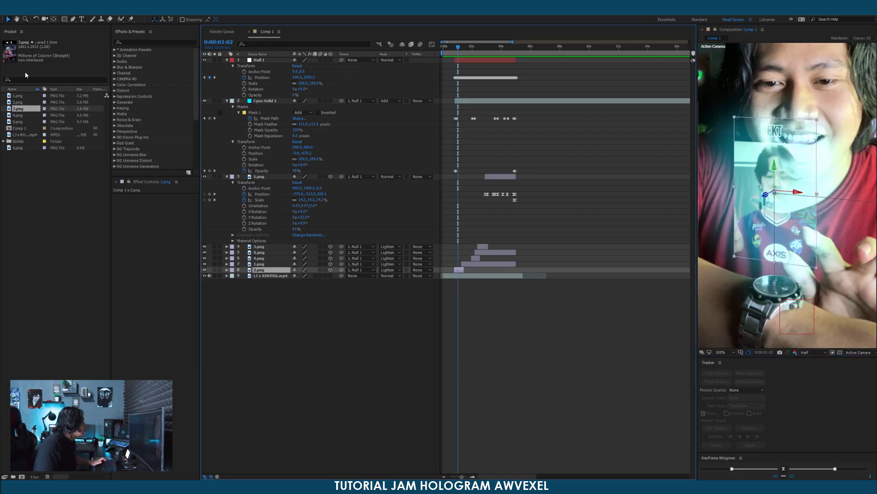
pyautogui.click(64, 19)
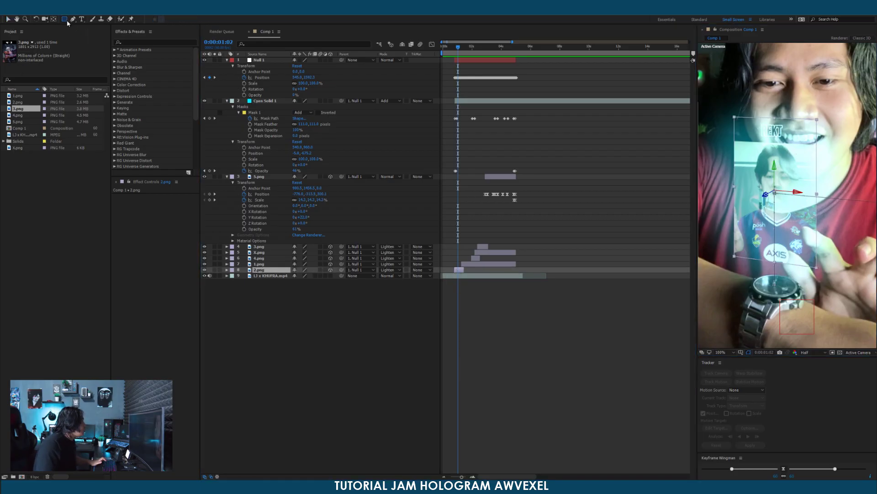
pyautogui.doubleClick(460, 271)
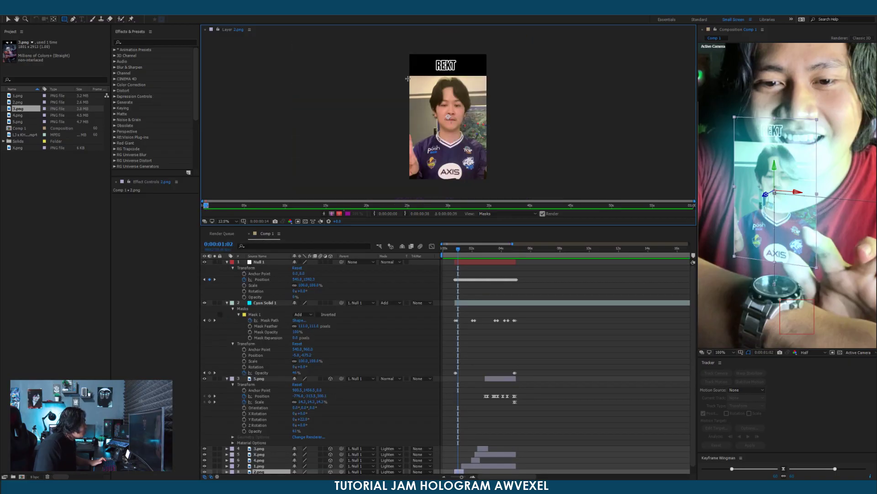
pyautogui.moveTo(412, 78); pyautogui.dragTo(485, 176)
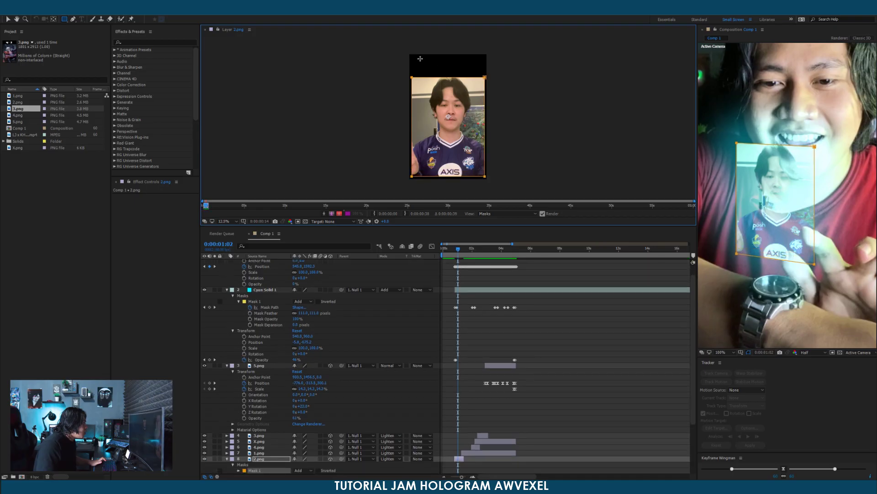
pyautogui.moveTo(426, 71); pyautogui.dragTo(482, 73)
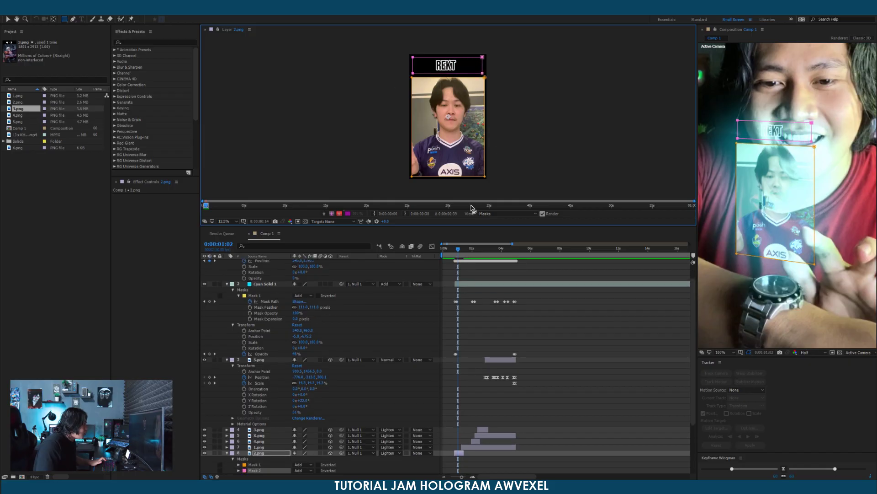
# Feather Mask 1 of 2.png by about 132 pixels and give it a negative mask expansion.
pyautogui.scroll(-4, 249, 401)
pyautogui.click(245, 395)
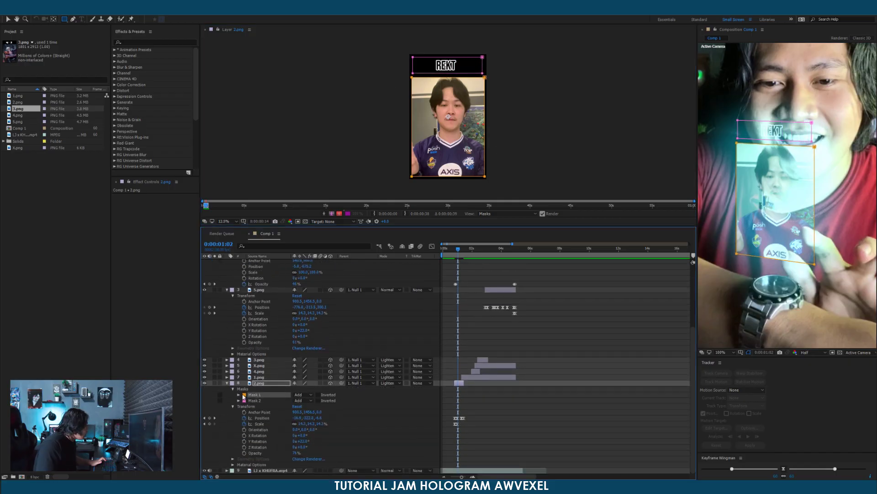
pyautogui.click(238, 395)
pyautogui.scroll(-1, 237, 398)
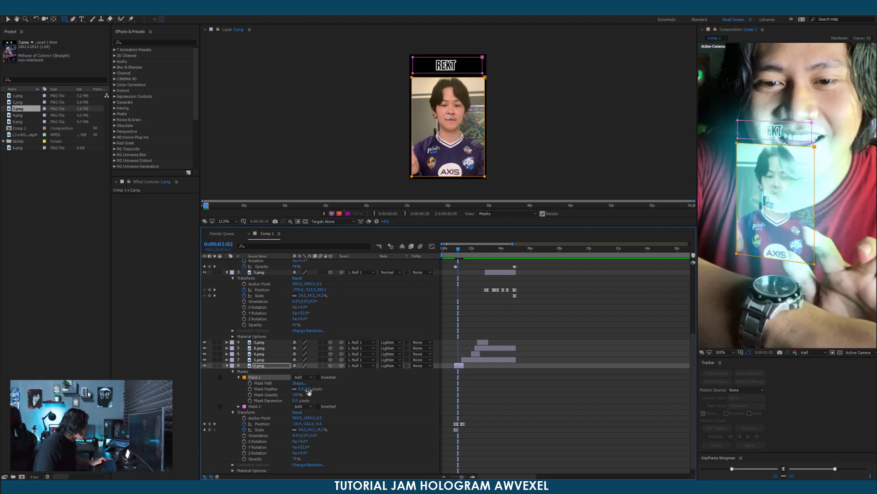
pyautogui.moveTo(312, 388); pyautogui.dragTo(338, 389)
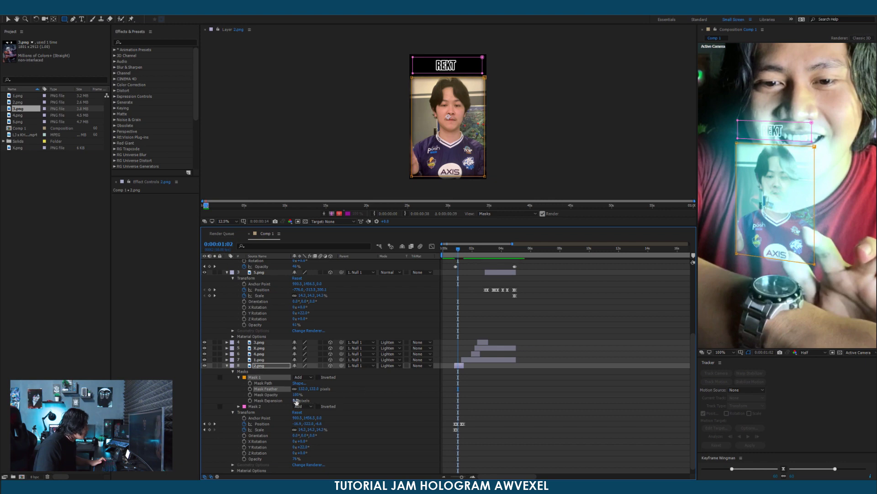
pyautogui.moveTo(305, 401); pyautogui.dragTo(286, 401)
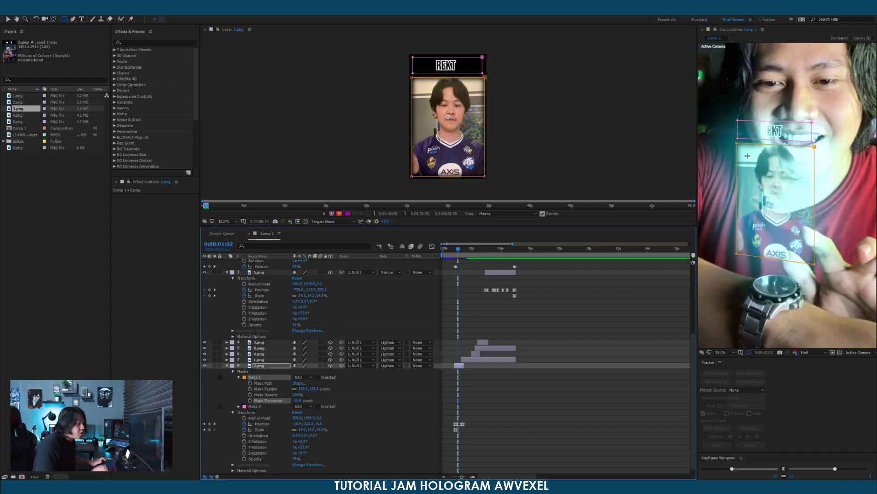
# Close the 2.png layer view, copy its masks onto the 1.png layer, and check them around 0:00:02:05.
pyautogui.click(204, 29)
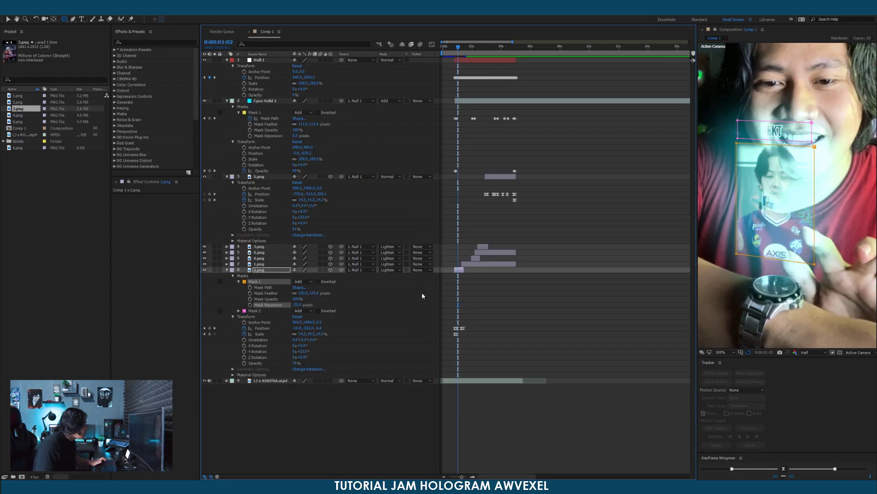
pyautogui.click(234, 275)
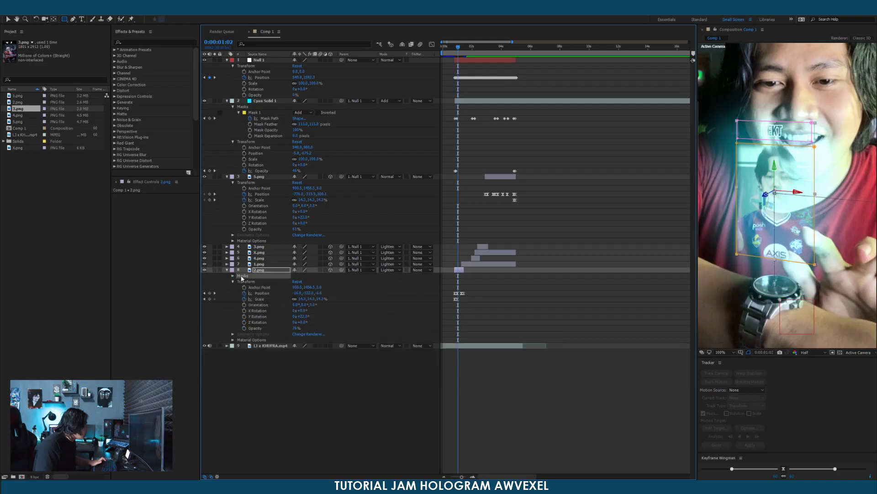
pyautogui.click(466, 47)
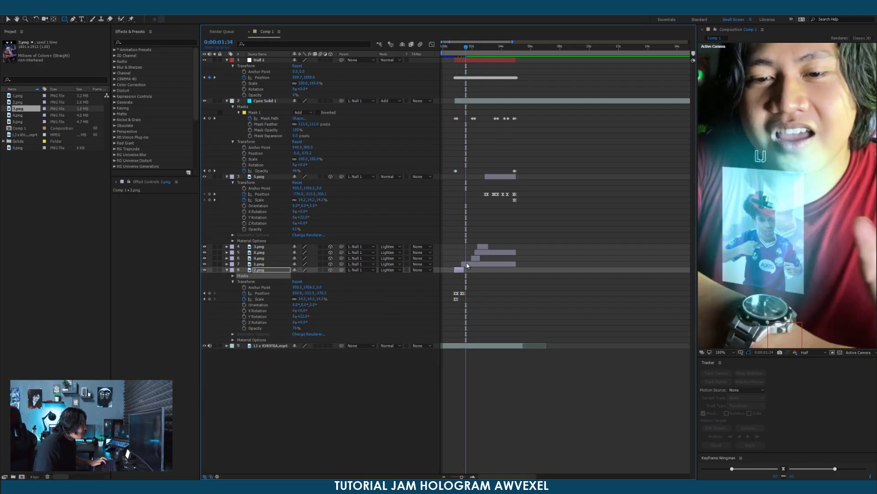
pyautogui.click(467, 264)
pyautogui.hotkey('ctrl', 'v')
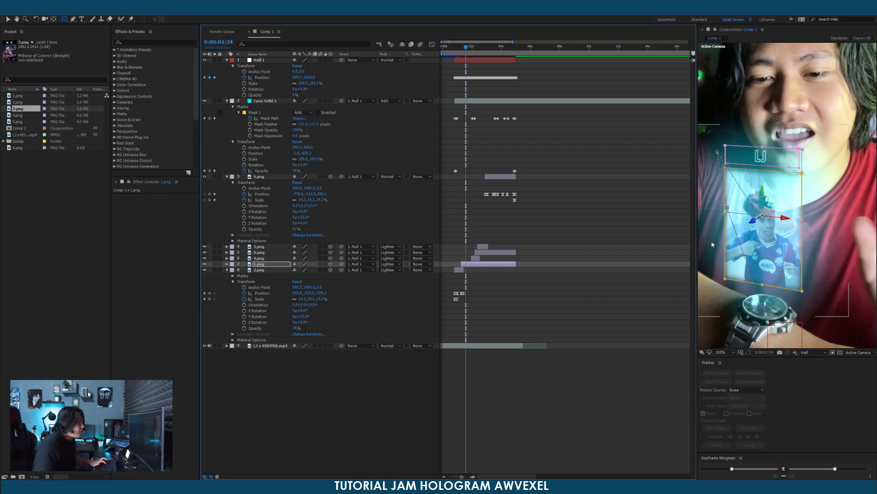
pyautogui.click(472, 51)
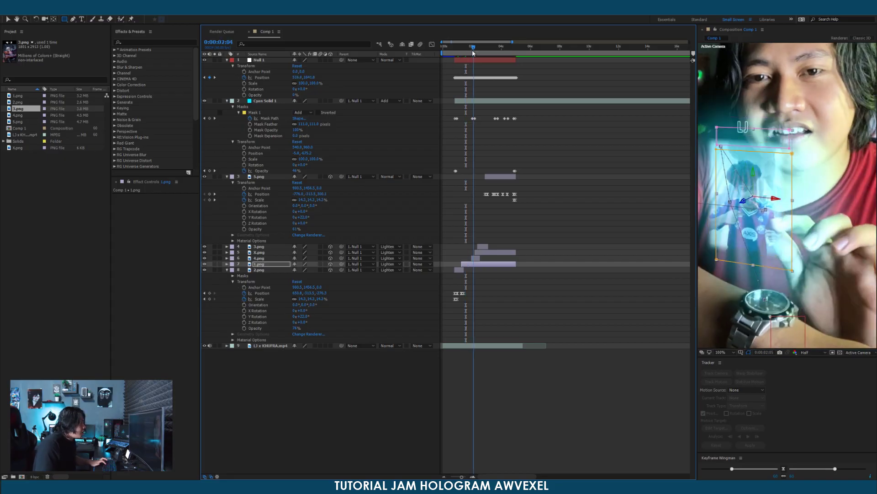
pyautogui.moveTo(473, 54); pyautogui.dragTo(475, 54)
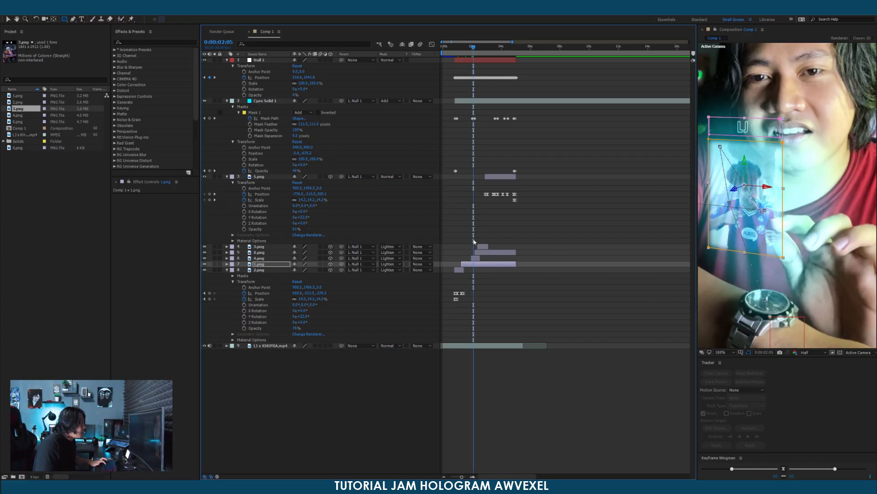
# Paste the copied photo and title masks onto the 4.png and 3.png layers, checking the cards at 0:00:02:40.
pyautogui.click(478, 260)
pyautogui.moveTo(474, 48); pyautogui.dragTo(482, 50)
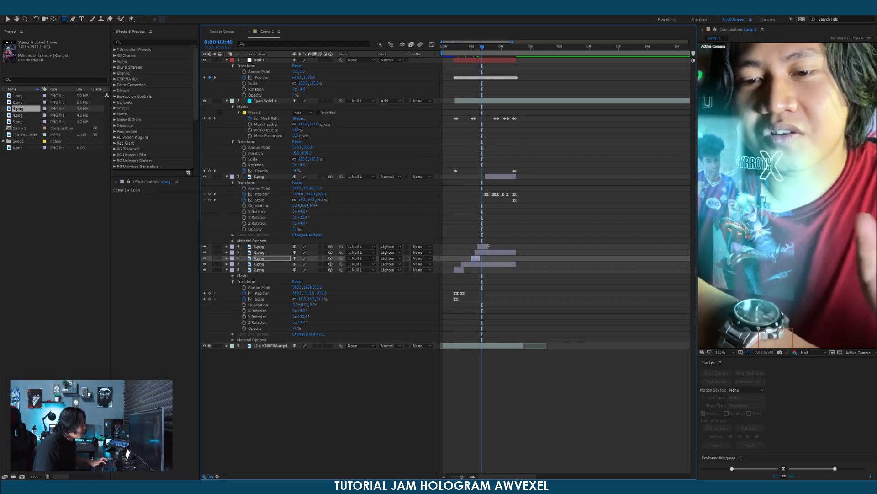
pyautogui.click(489, 250)
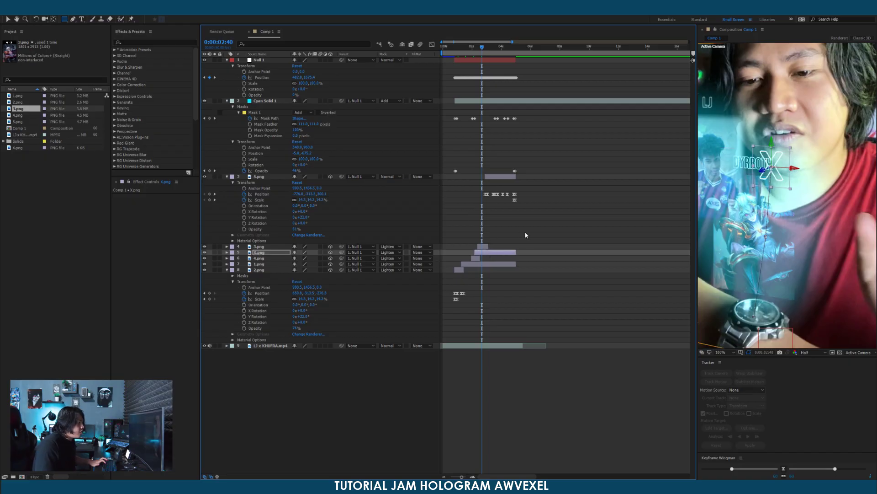
pyautogui.click(485, 246)
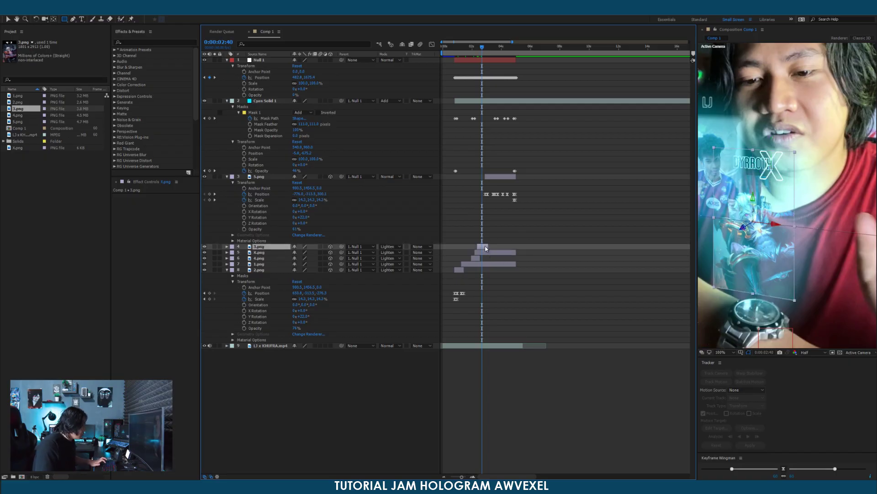
pyautogui.press('Return')
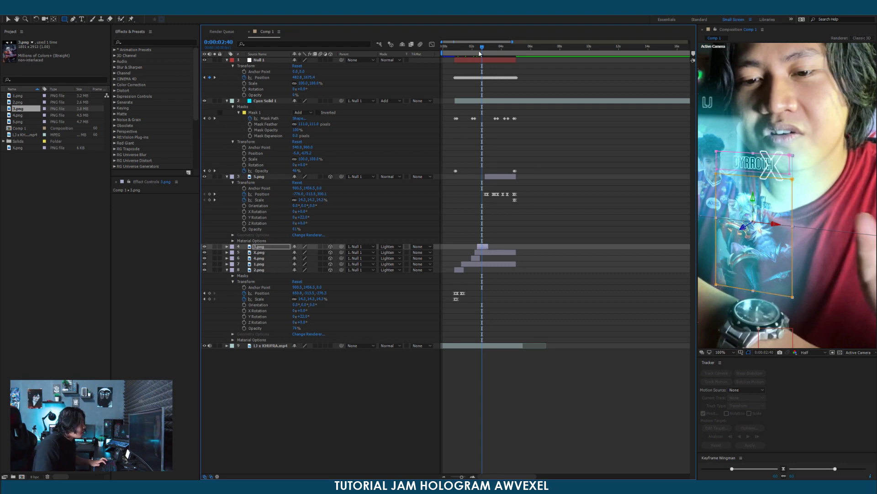
# Paste the same masks onto the 5.png layer, with the KHUFRA card visible at 0:00:03:12.
pyautogui.moveTo(480, 53); pyautogui.dragTo(490, 51)
pyautogui.click(499, 177)
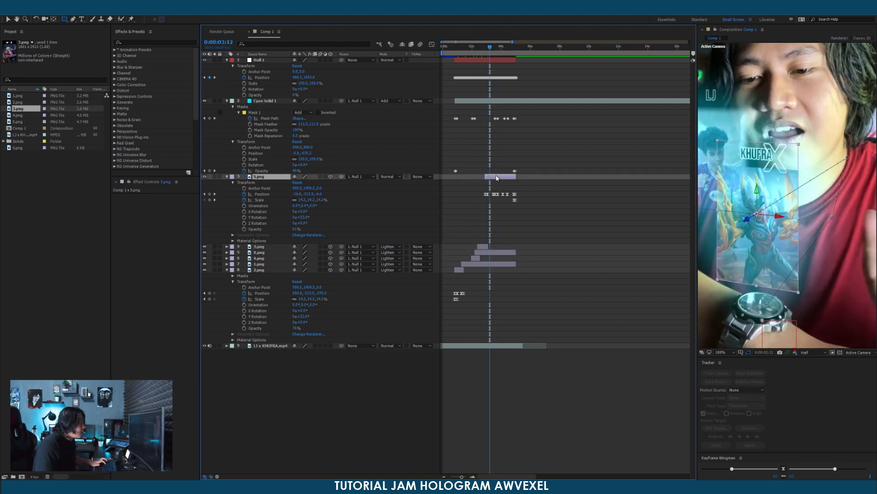
pyautogui.click(544, 230)
pyautogui.click(497, 178)
pyautogui.hotkey('ctrl', 'shift', 'n')
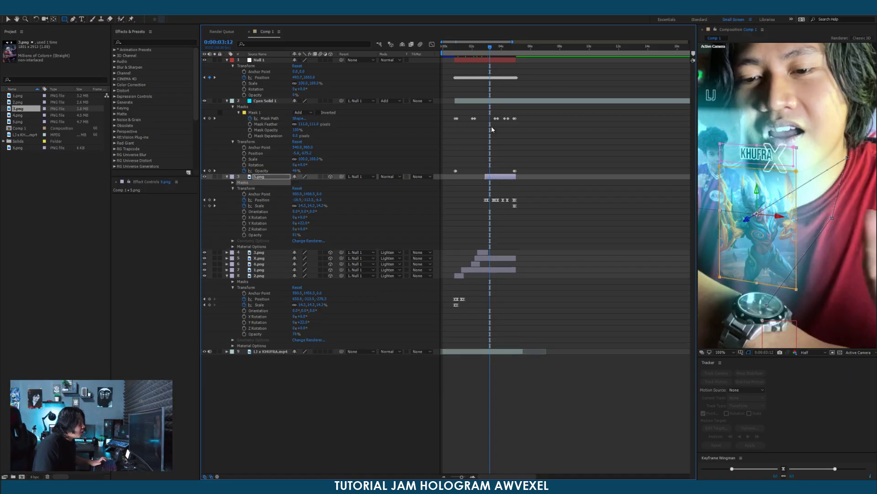
# Trim the end of the Cyan Solid 1 layer at 0:00:05:03.
pyautogui.moveTo(490, 45); pyautogui.dragTo(470, 49)
pyautogui.scroll(-4, 504, 120)
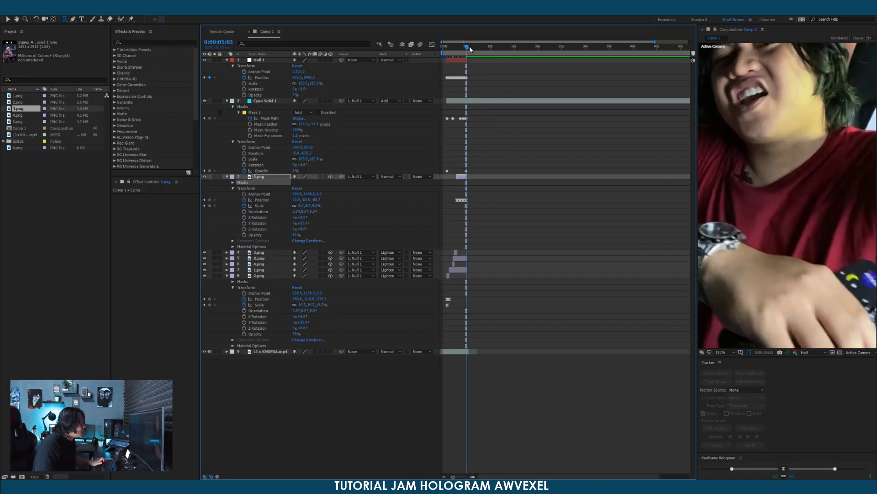
pyautogui.click(471, 102)
pyautogui.hotkey('alt', ']')
pyautogui.scroll(-1, 478, 98)
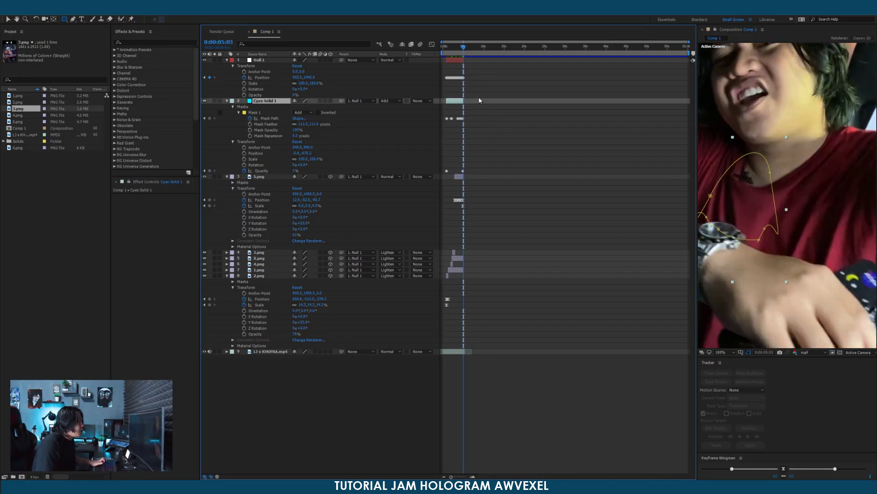
# Fit the whole vertical frame in view, play the hologram animation from 0:00:00:00, and return to the start.
pyautogui.scroll(-4, 783, 123)
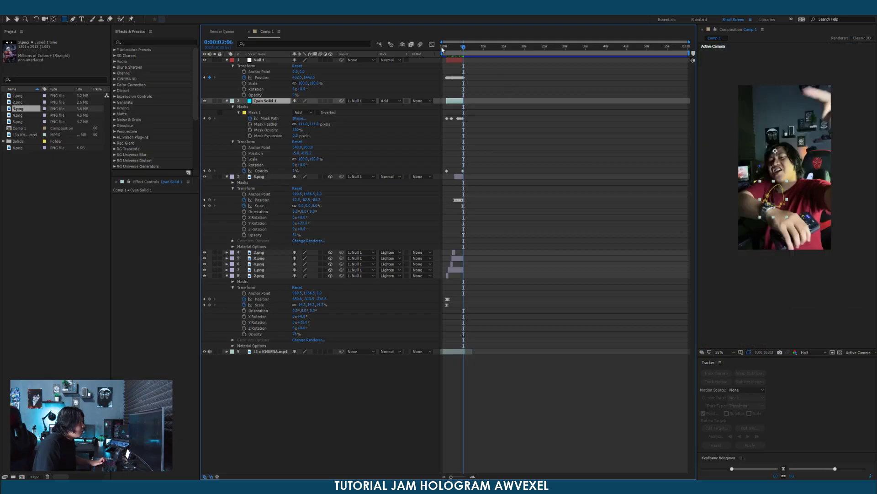
pyautogui.click(442, 48)
pyautogui.press('space')
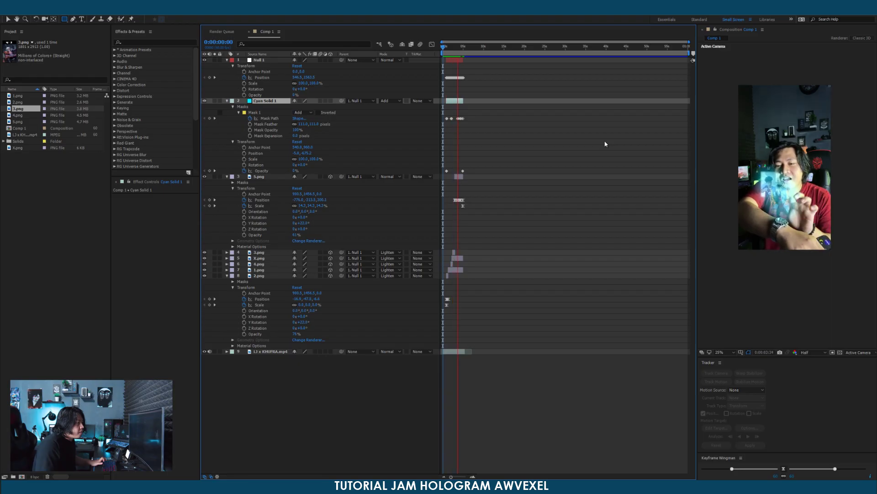
pyautogui.click(441, 50)
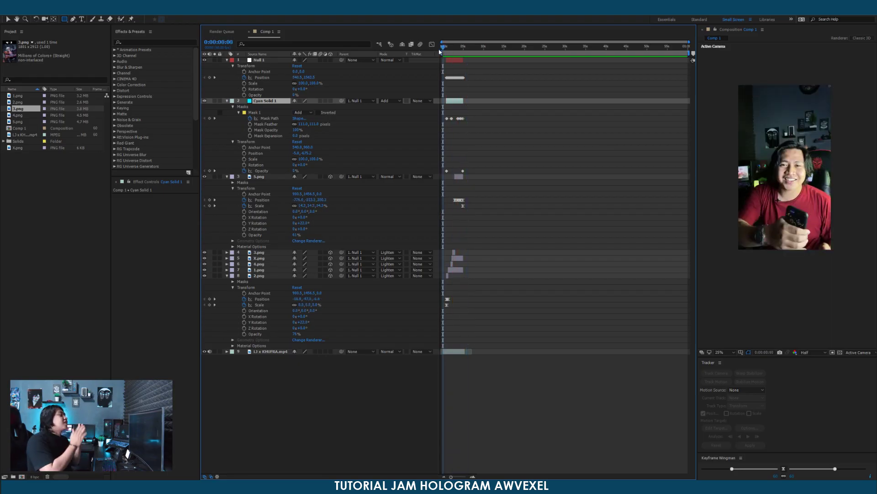